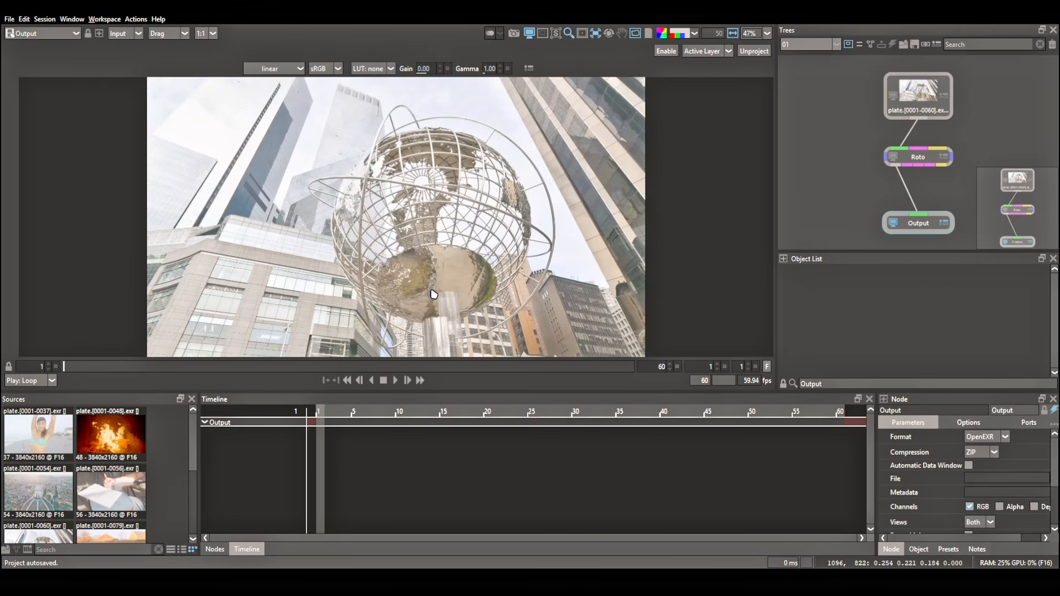
# Open project session 01 and examine its globe plate up close during playback.
pyautogui.click(807, 44)
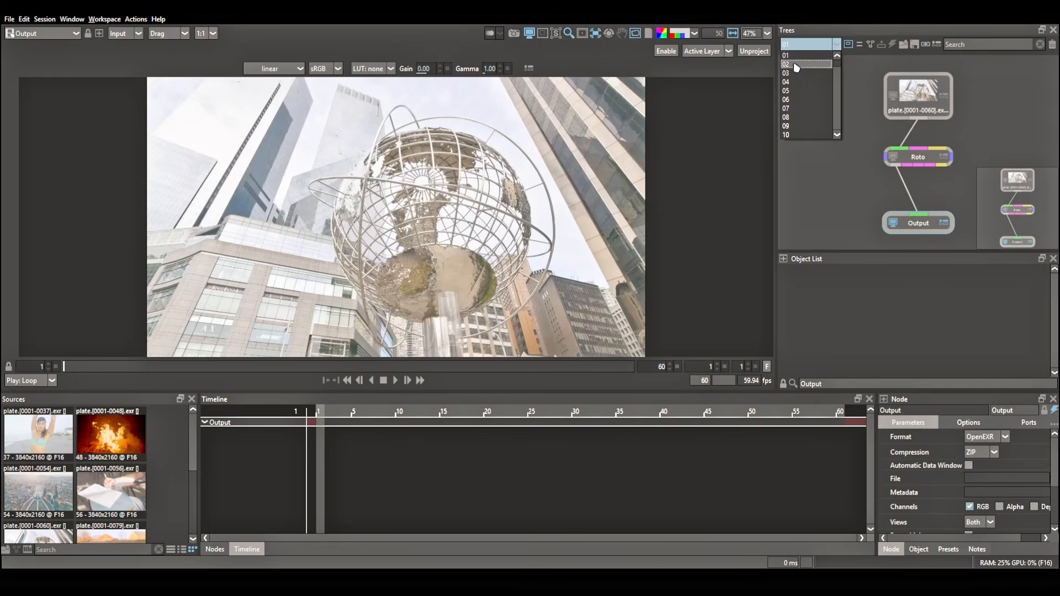
pyautogui.click(800, 58)
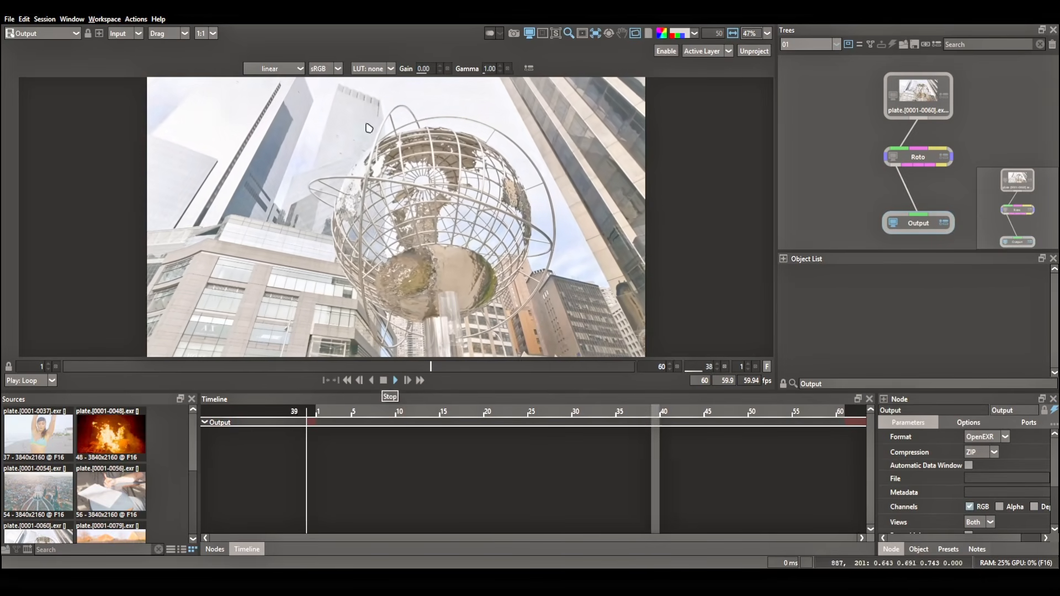
pyautogui.scroll(5, 348, 225)
pyautogui.scroll(-2, 303, 198)
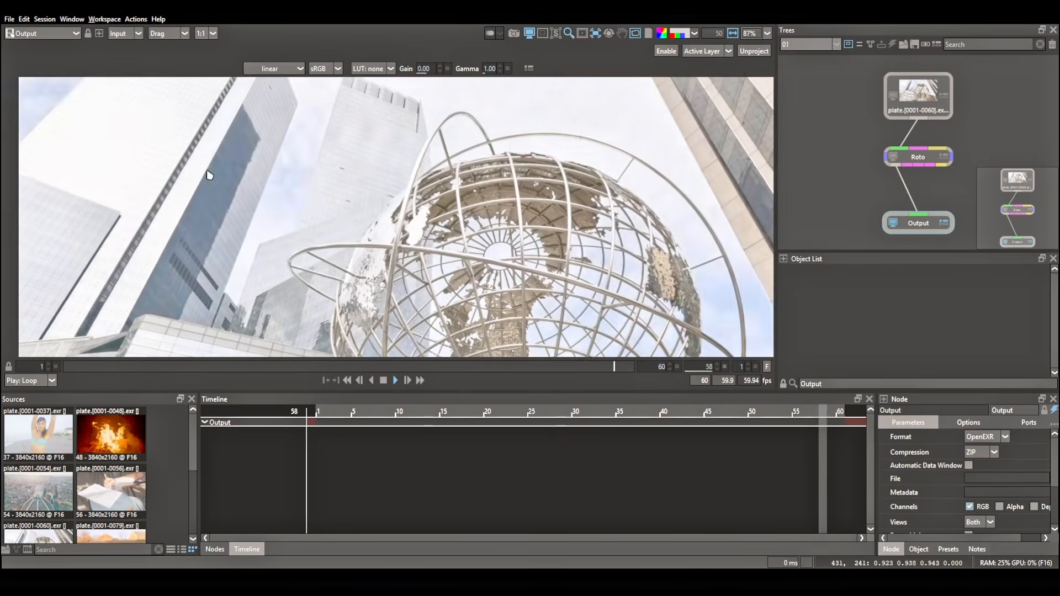
# Play back and review the plates in project sessions 02, 03 and 04, examining the park shot up close.
pyautogui.click(836, 44)
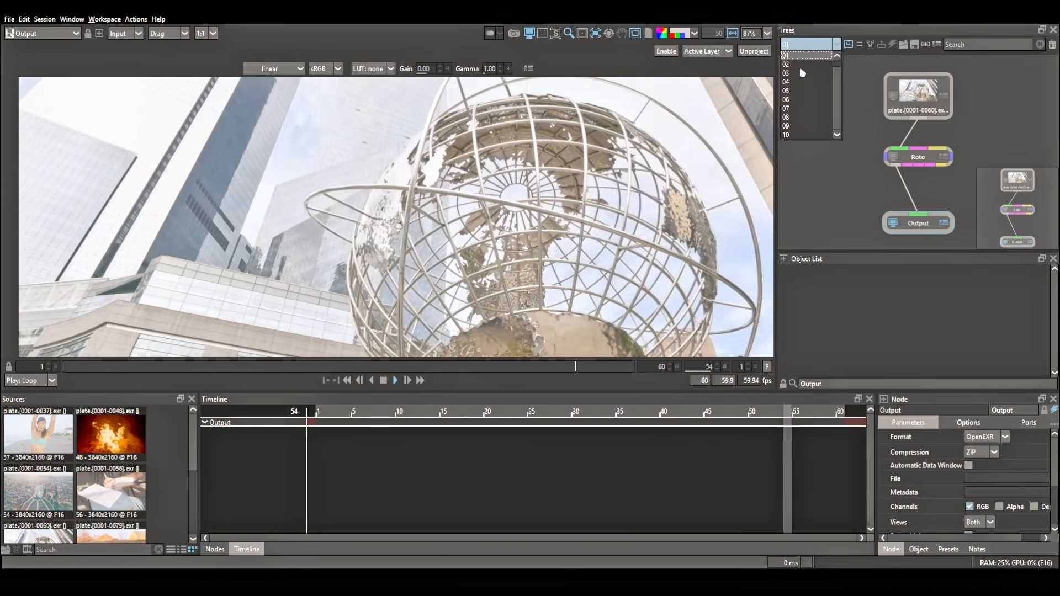
pyautogui.click(801, 63)
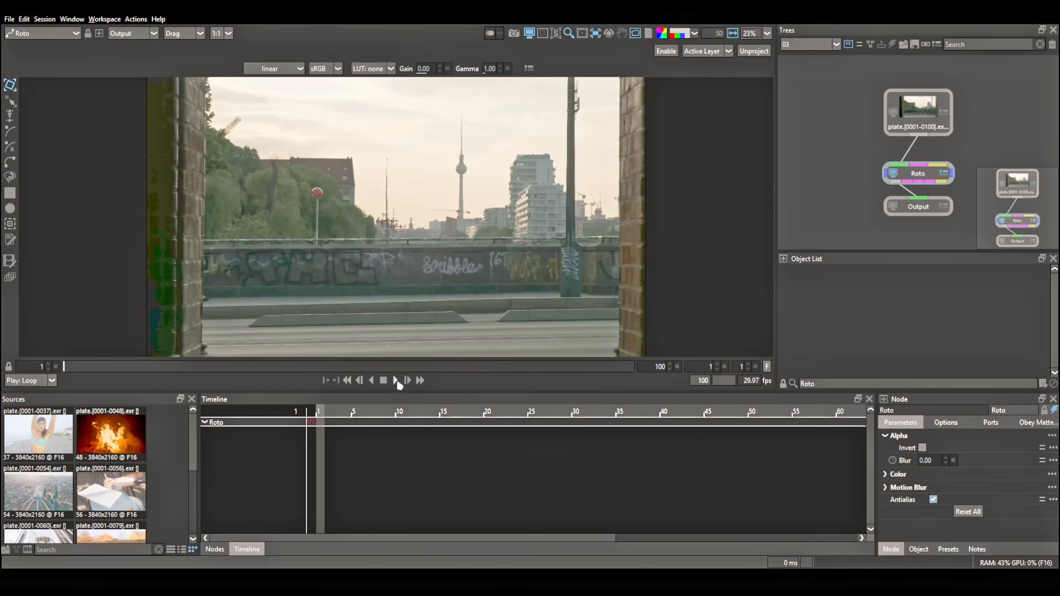
pyautogui.click(395, 381)
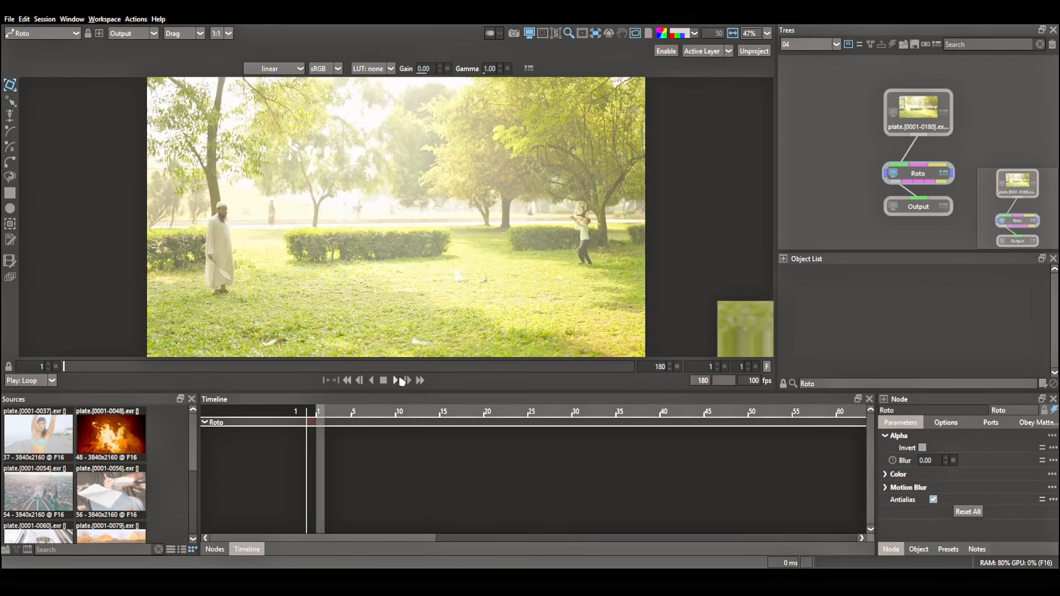
pyautogui.click(397, 381)
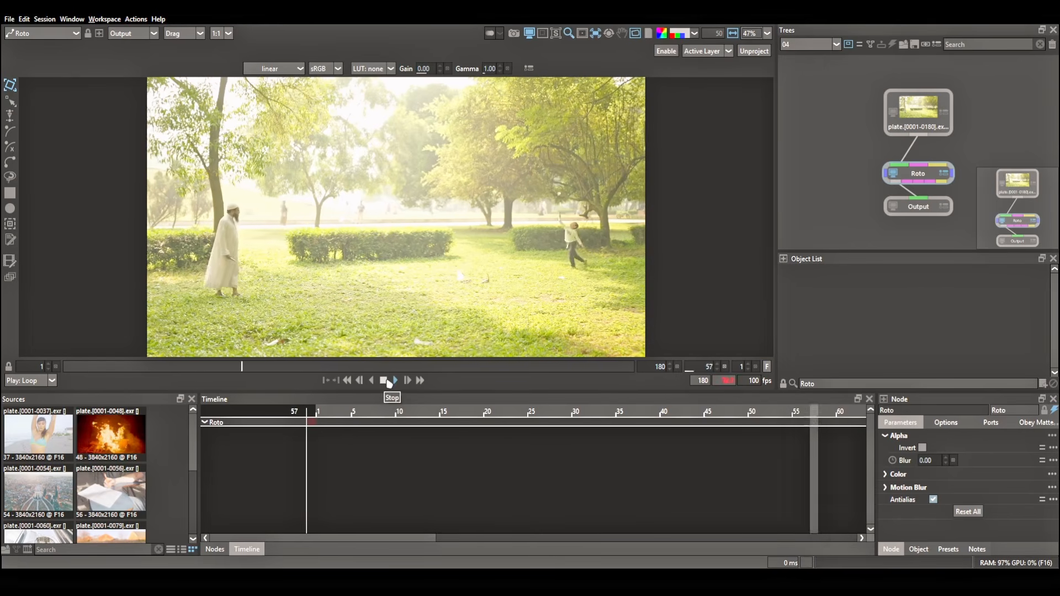
pyautogui.scroll(3, 328, 191)
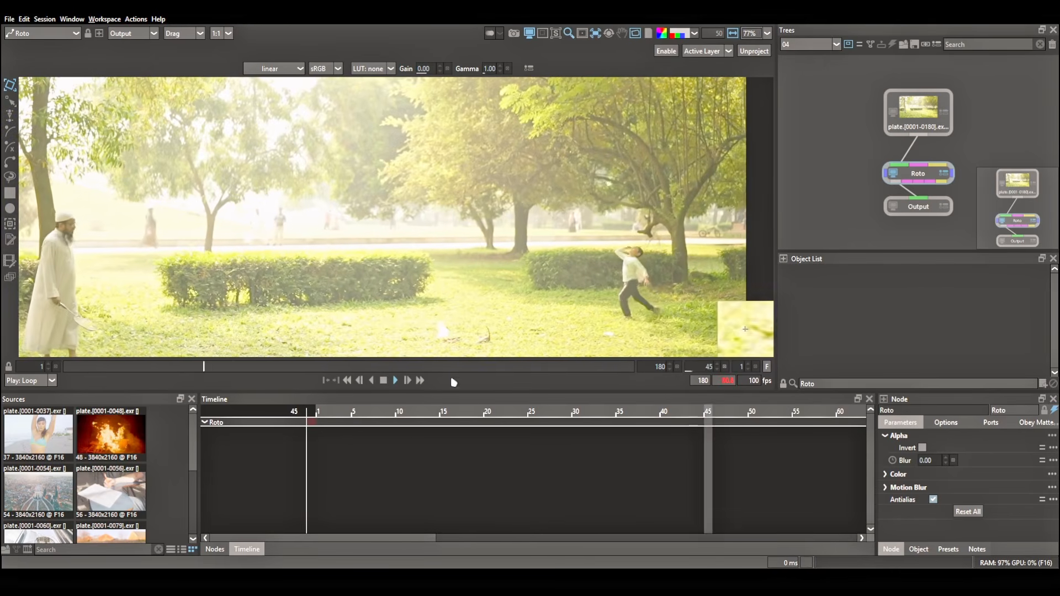
# Review the field plate in project session 05 and the handwriting plate in session 06.
pyautogui.click(809, 44)
pyautogui.click(795, 92)
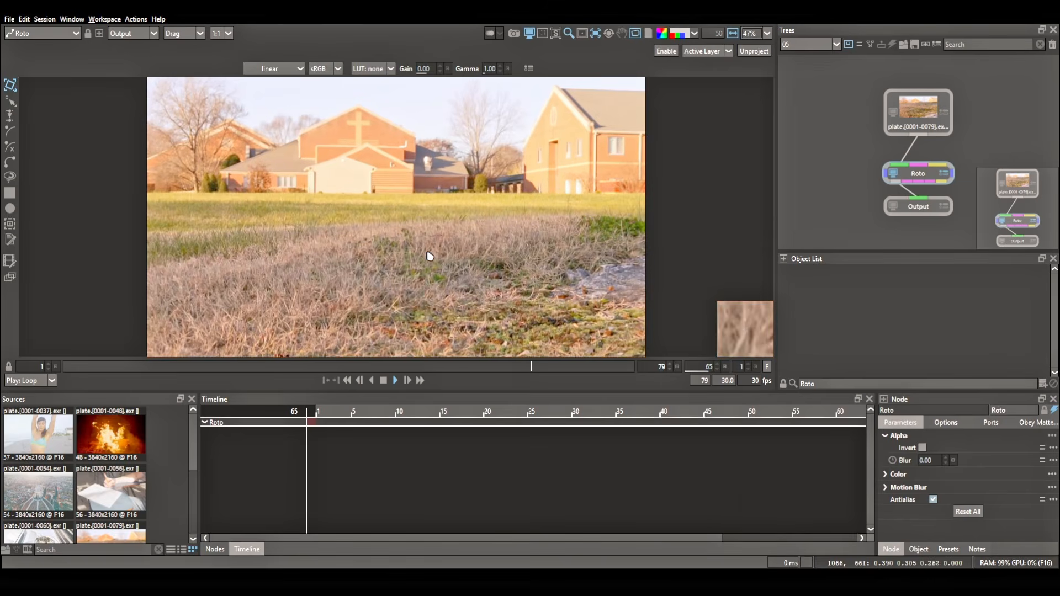
pyautogui.click(809, 44)
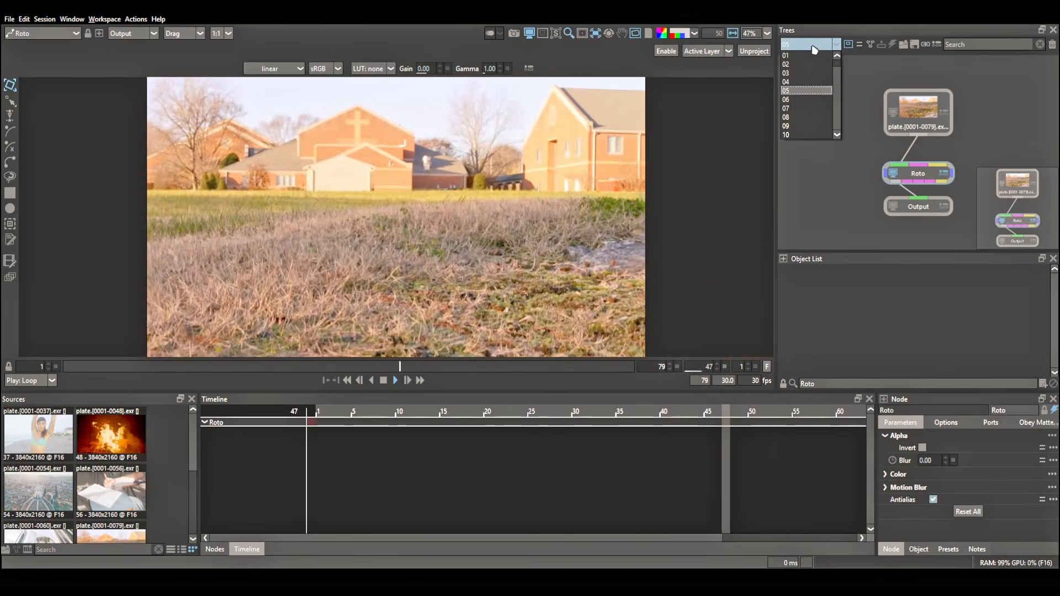
pyautogui.click(800, 93)
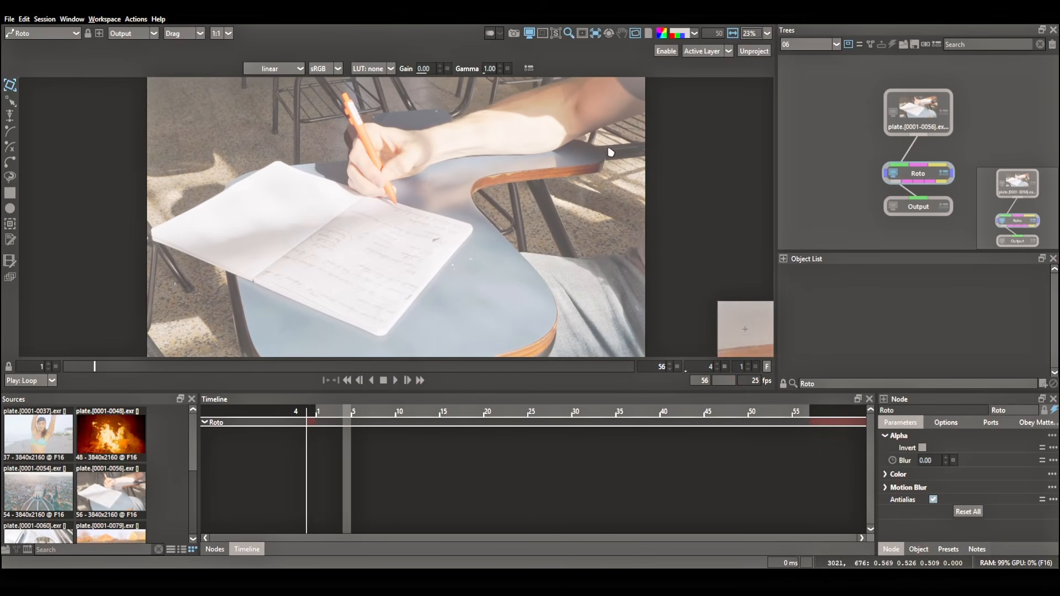
pyautogui.scroll(-1, 809, 48)
pyautogui.click(409, 380)
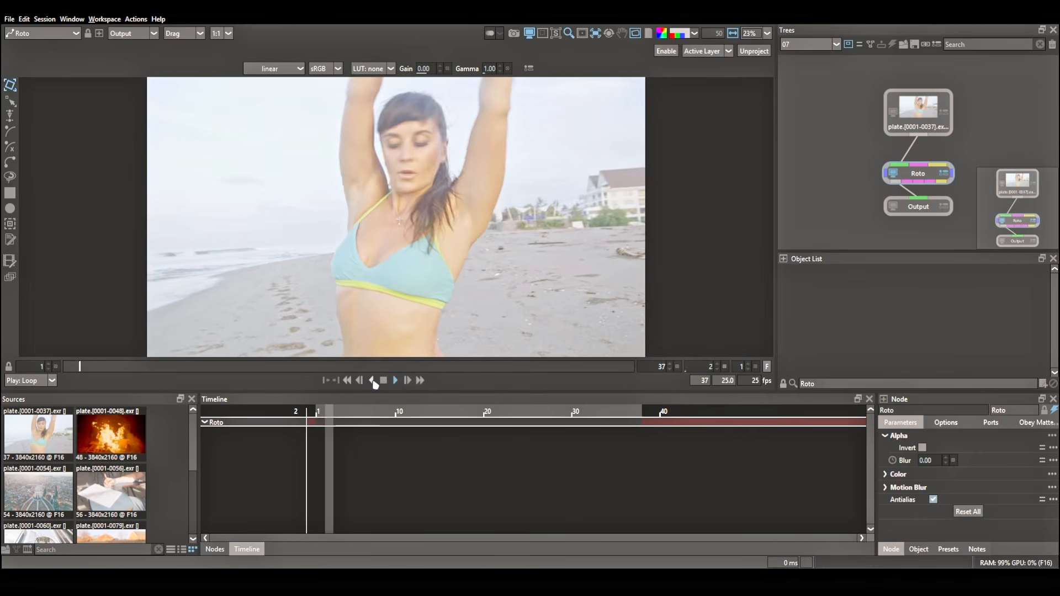
# Examine the beach plate in project session 07 and play back the outdoor group plate in session 08.
pyautogui.scroll(5, 416, 155)
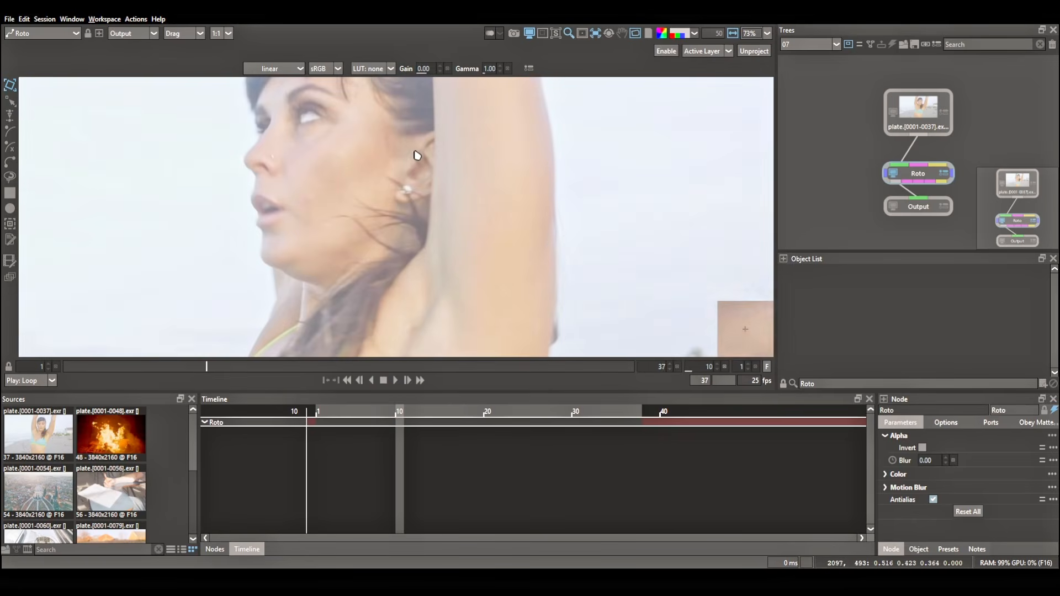
pyautogui.scroll(-1, 809, 45)
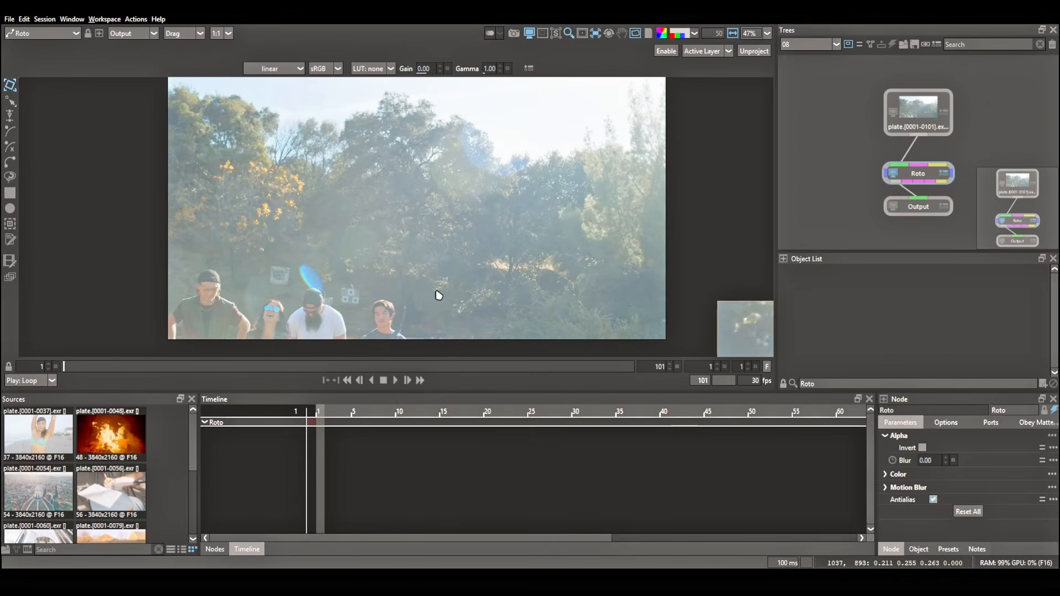
pyautogui.click(395, 380)
pyautogui.scroll(4, 392, 277)
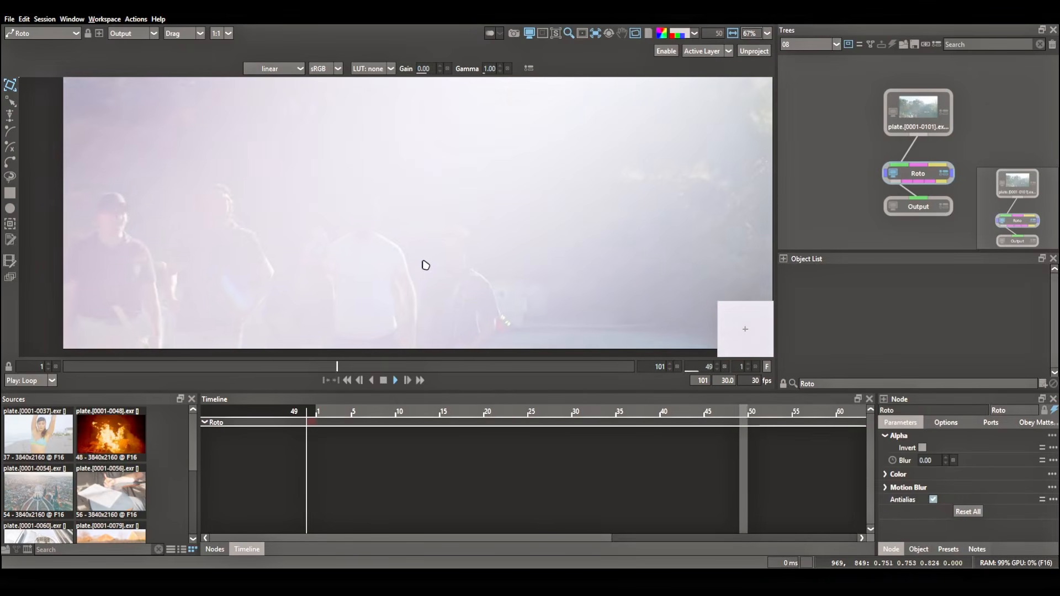
pyautogui.scroll(2, 439, 227)
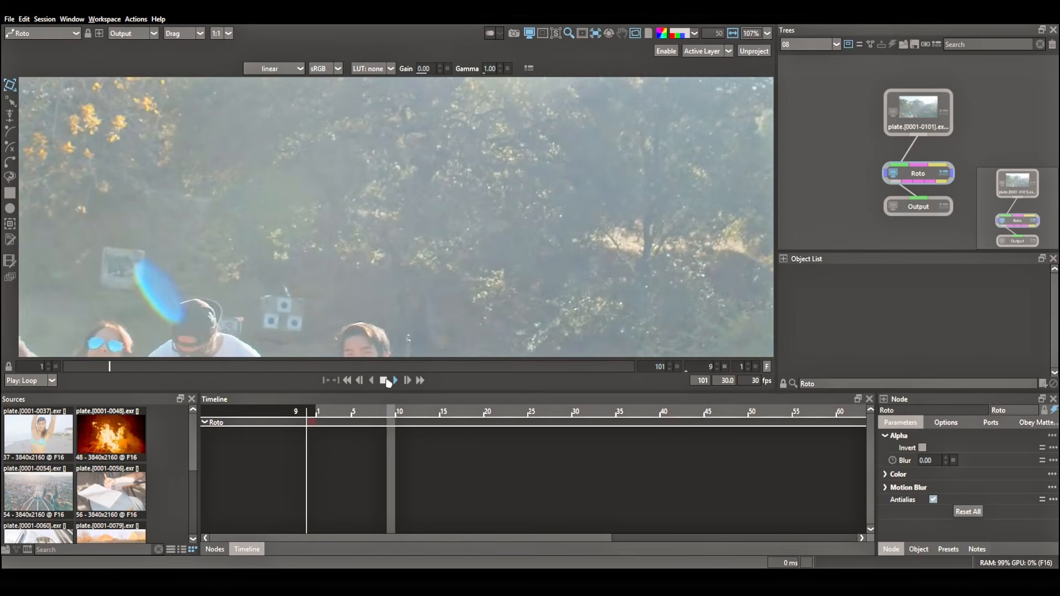
pyautogui.click(383, 380)
pyautogui.scroll(-1, 442, 265)
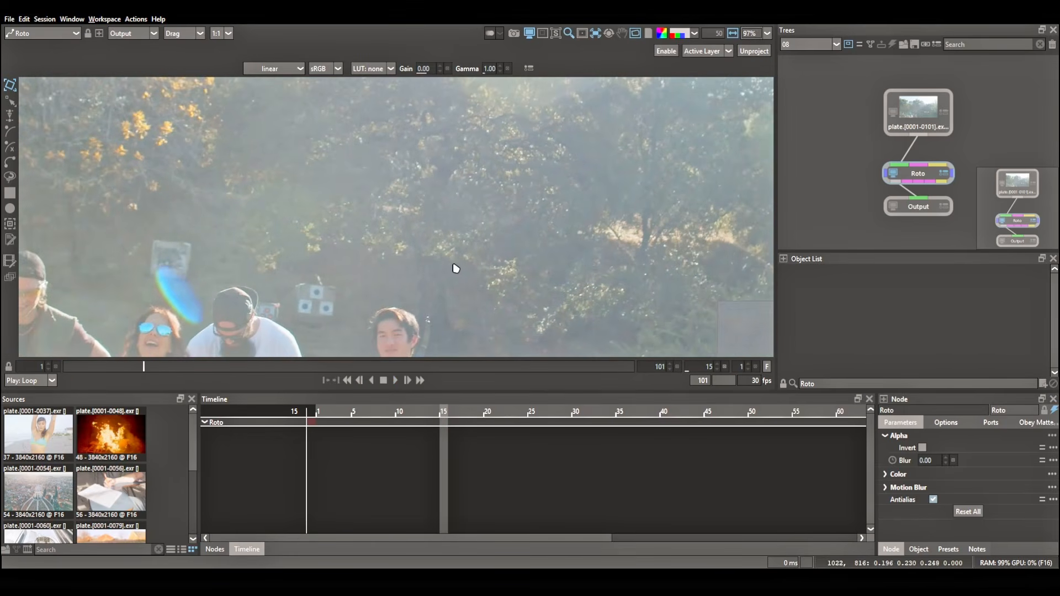
# Open project session 09, play its fire plate and view it in sRGB instead of linear to examine the burning frame.
pyautogui.click(819, 47)
pyautogui.click(806, 116)
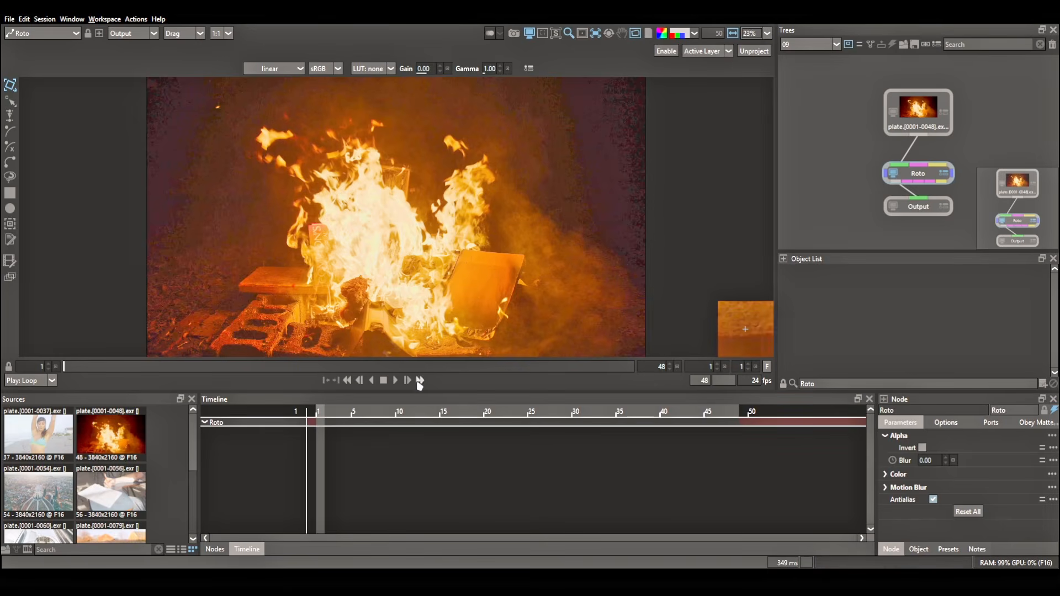
pyautogui.click(420, 381)
pyautogui.click(274, 69)
pyautogui.click(298, 164)
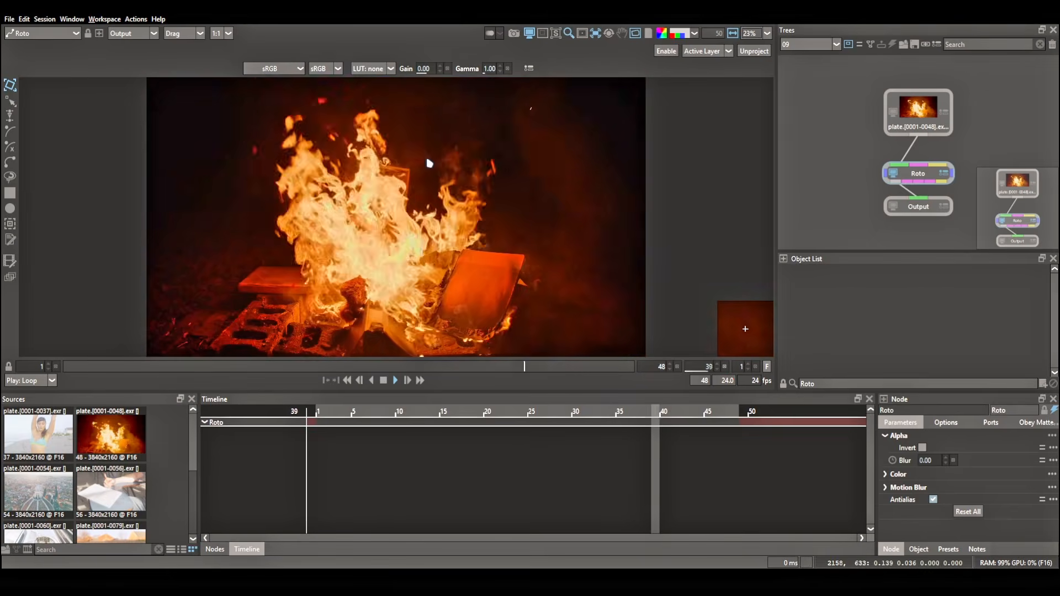
pyautogui.scroll(5, 408, 177)
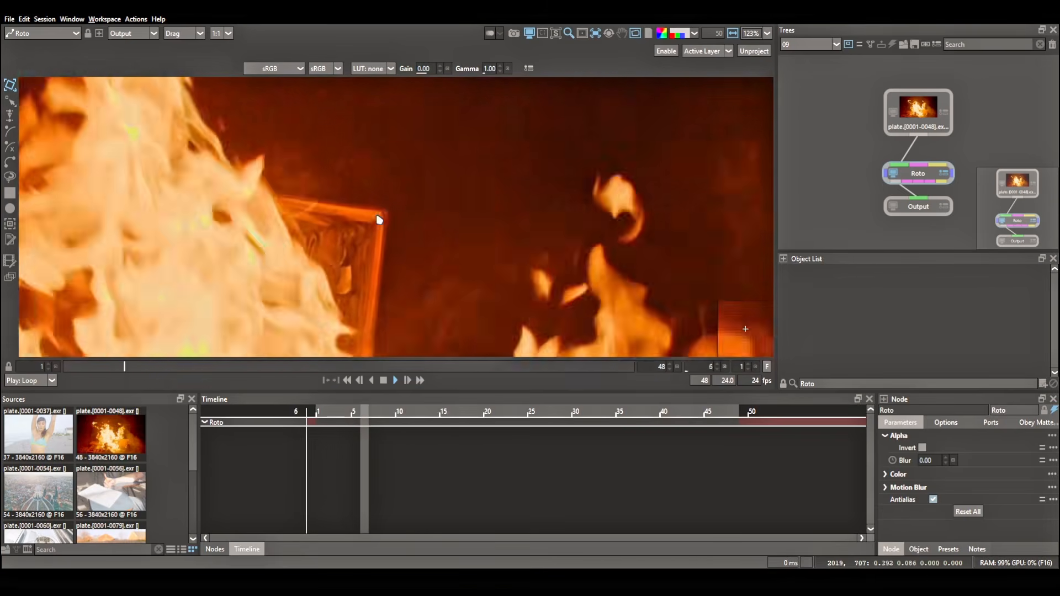
pyautogui.press('space')
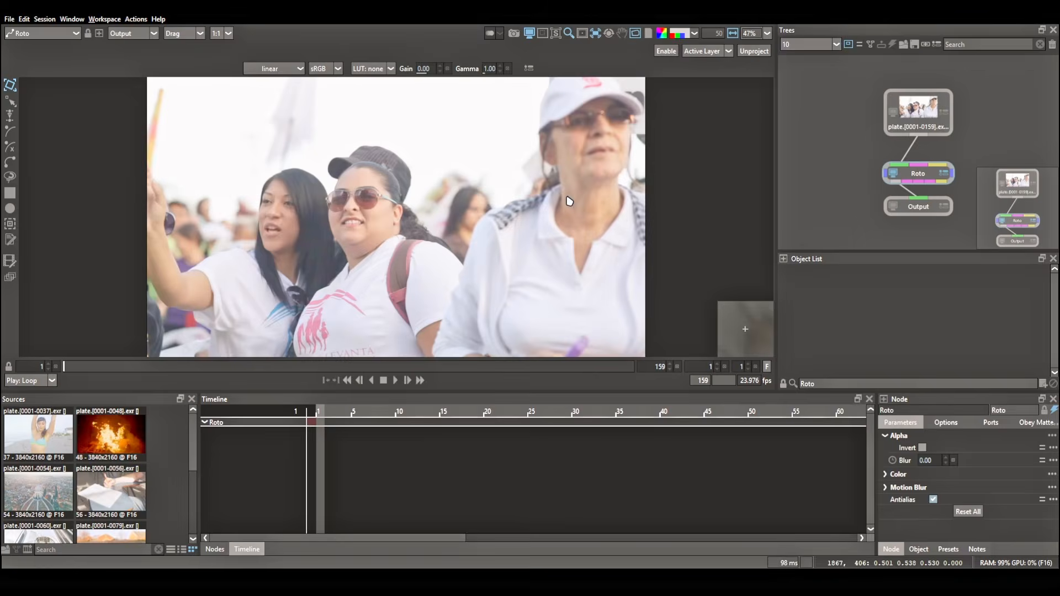
# Examine the protest sign plate in project session 10 and scrub through to frame 159.
pyautogui.scroll(-4, 466, 230)
pyautogui.scroll(2, 467, 230)
pyautogui.scroll(3, 390, 145)
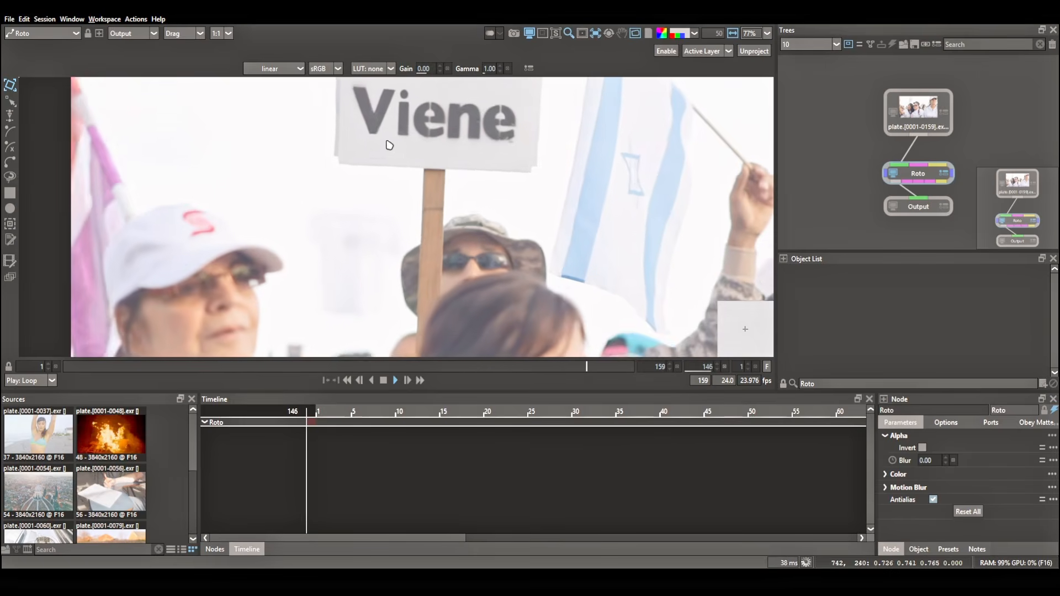
pyautogui.moveTo(469, 366); pyautogui.dragTo(644, 358)
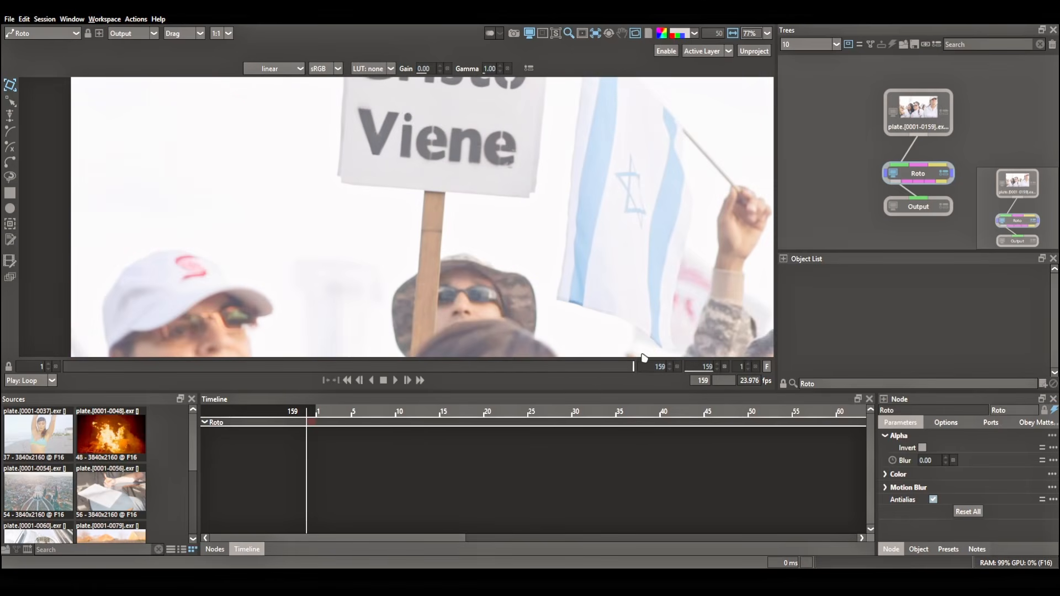
# Return to project session 01, select the Roto node and activate its Tracker tool.
pyautogui.click(814, 45)
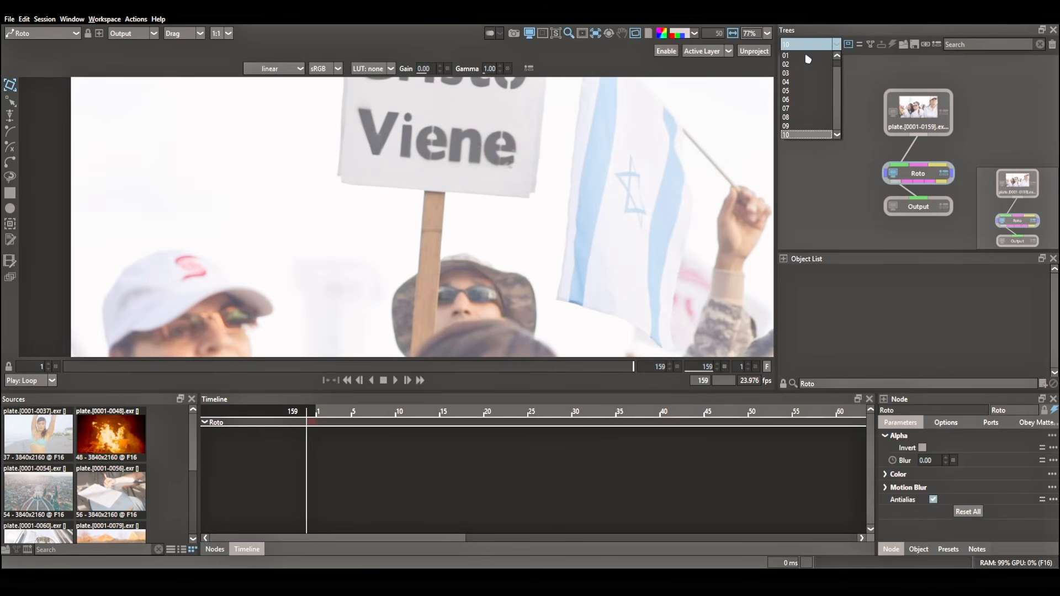
pyautogui.click(807, 57)
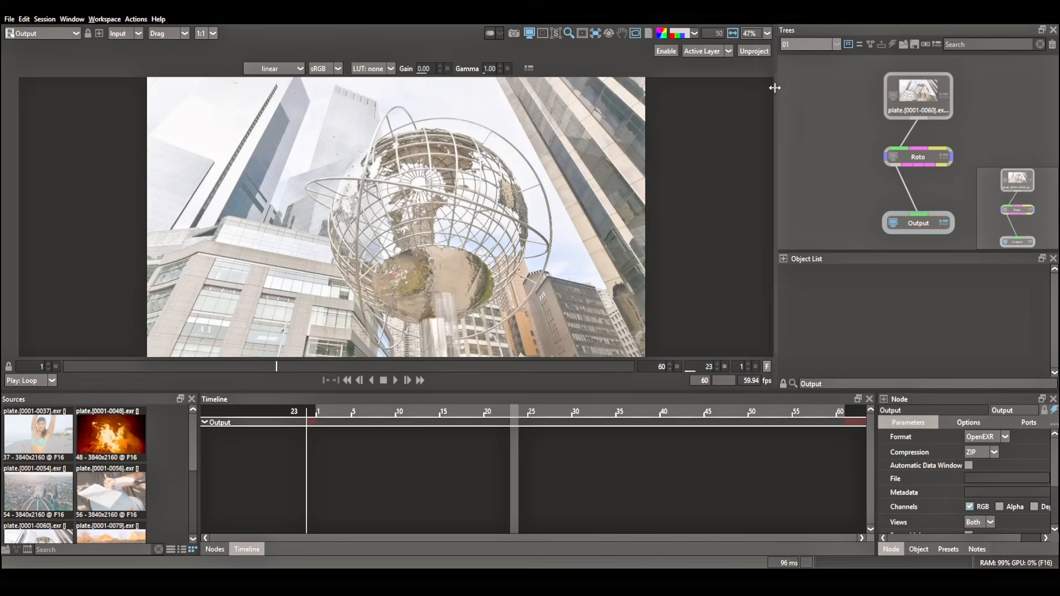
pyautogui.click(918, 158)
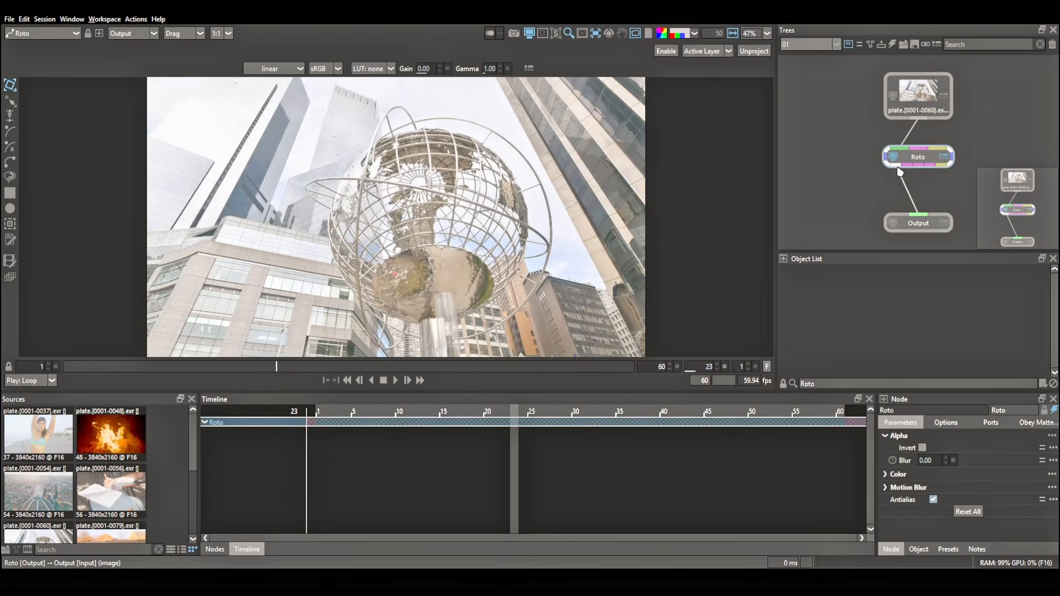
pyautogui.click(11, 223)
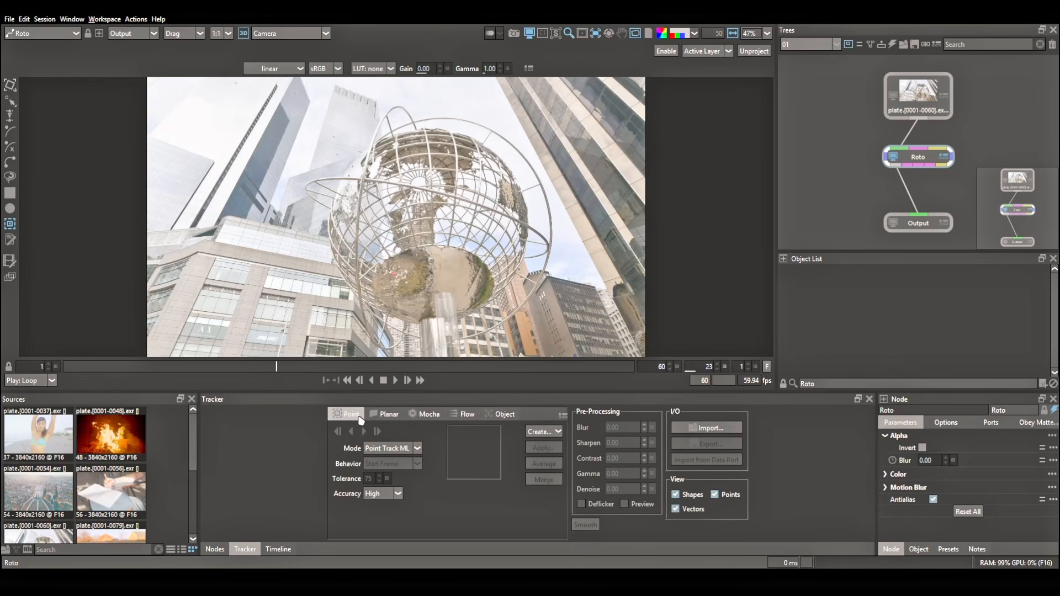
# Switch the point tracker to Classic and back to Point Track ML to compare them, keeping accuracy on High.
pyautogui.click(389, 449)
pyautogui.click(386, 467)
pyautogui.click(389, 470)
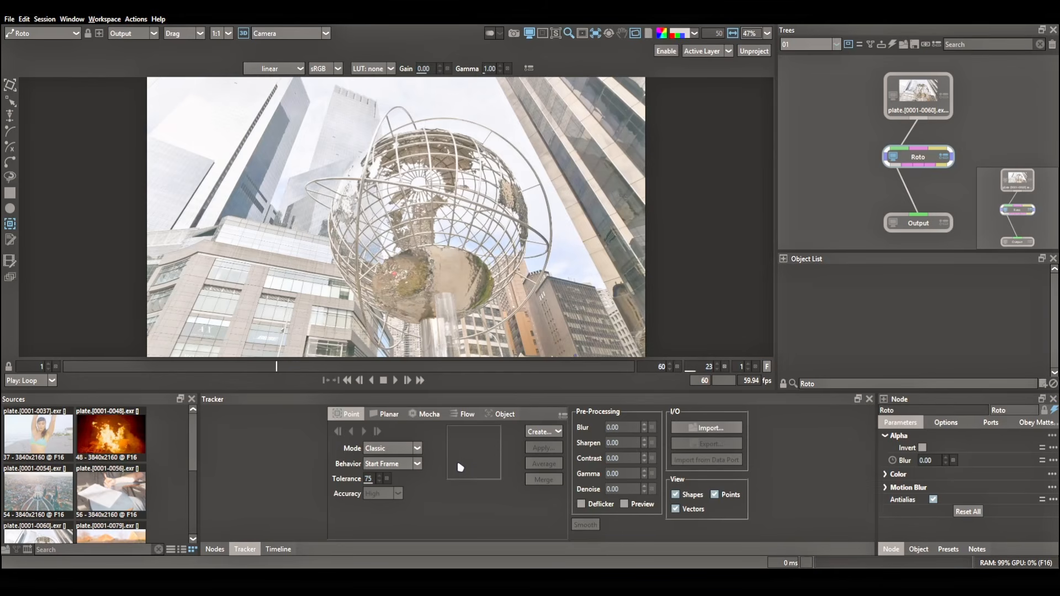
pyautogui.click(402, 448)
pyautogui.click(388, 459)
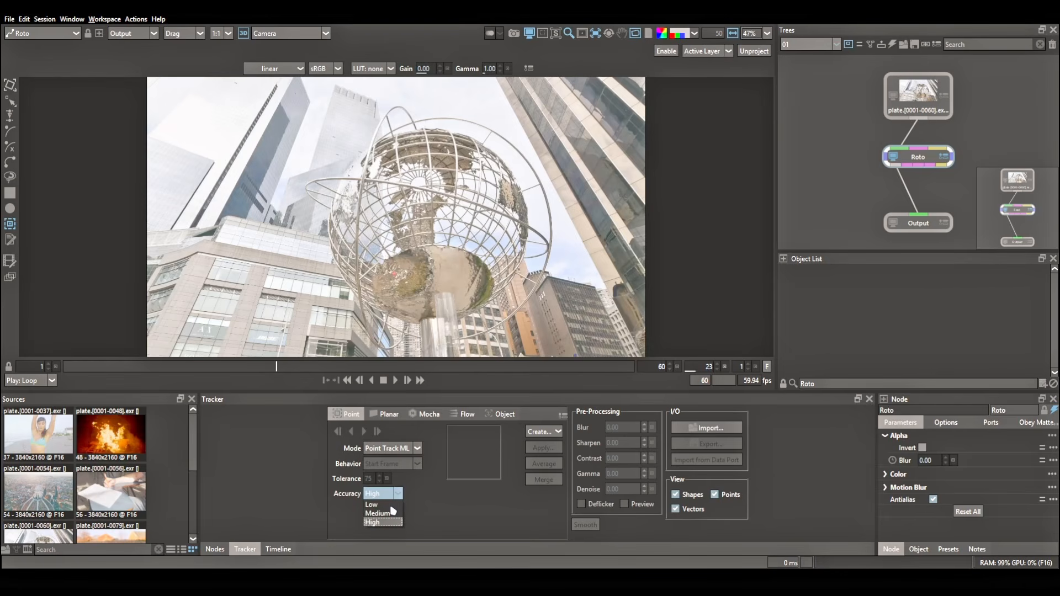
pyautogui.click(390, 523)
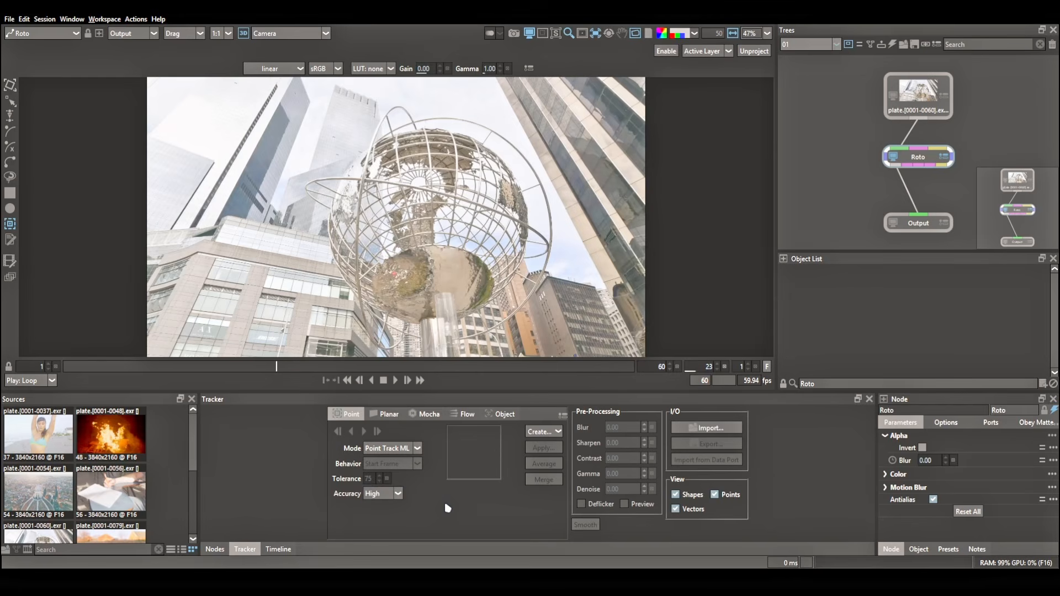
# Examine the pre-processing options in the point tracker's Classic mode and return the mode to Point Track ML.
pyautogui.click(554, 432)
pyautogui.click(389, 448)
pyautogui.click(387, 475)
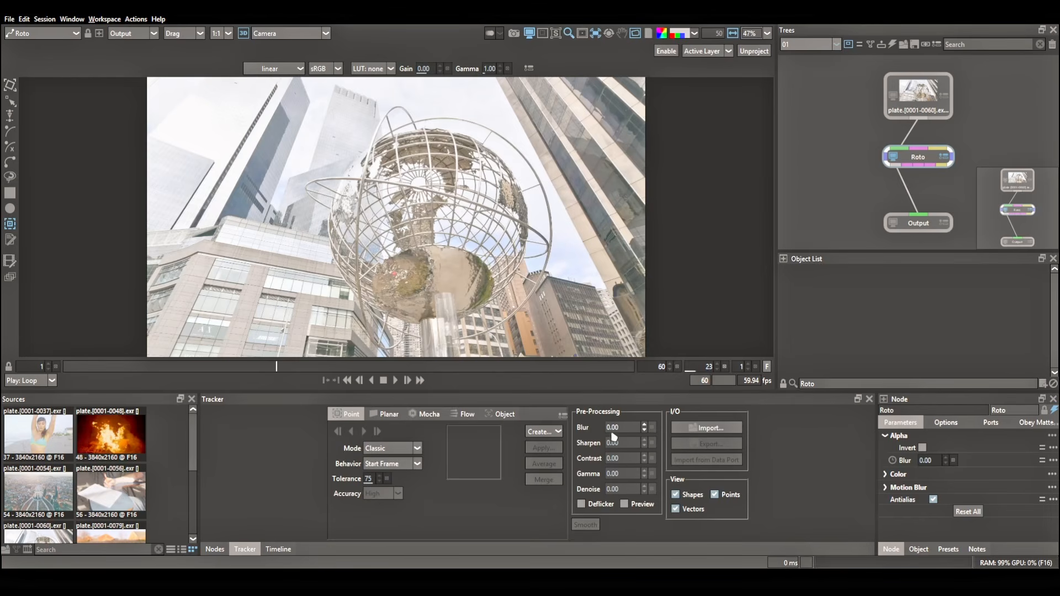
pyautogui.click(389, 449)
pyautogui.click(401, 463)
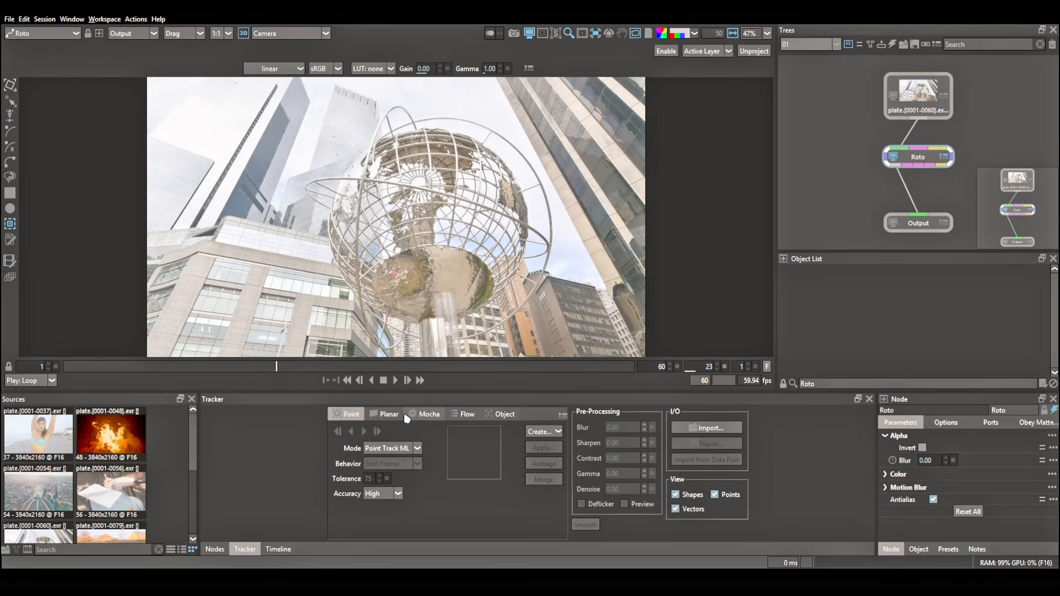
# Place a point tracker on the upper corner of the pale building beside the globe's outer ring.
pyautogui.moveTo(296, 134); pyautogui.dragTo(305, 204)
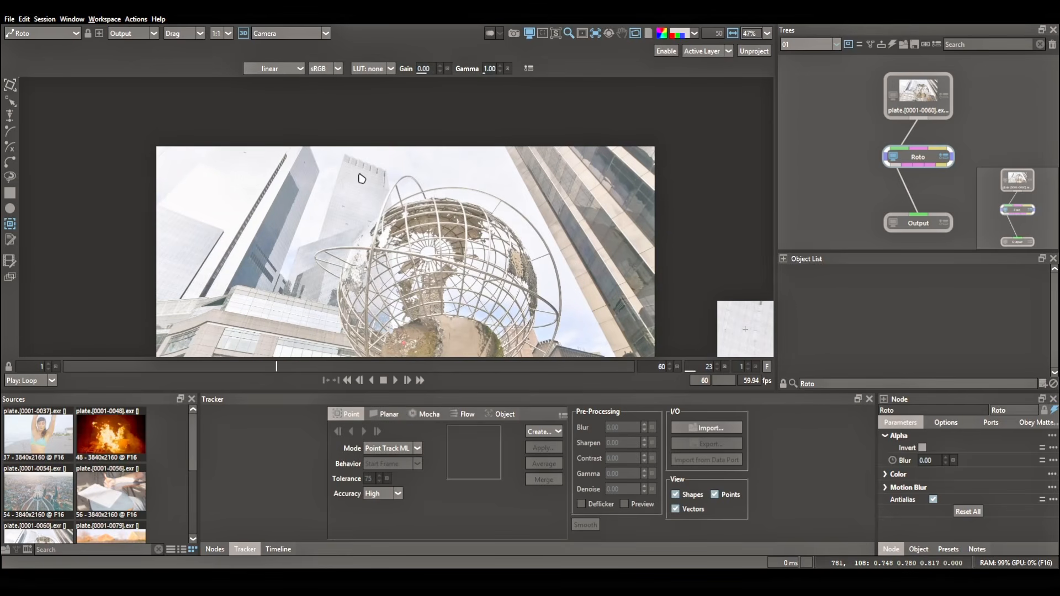
pyautogui.scroll(5, 285, 242)
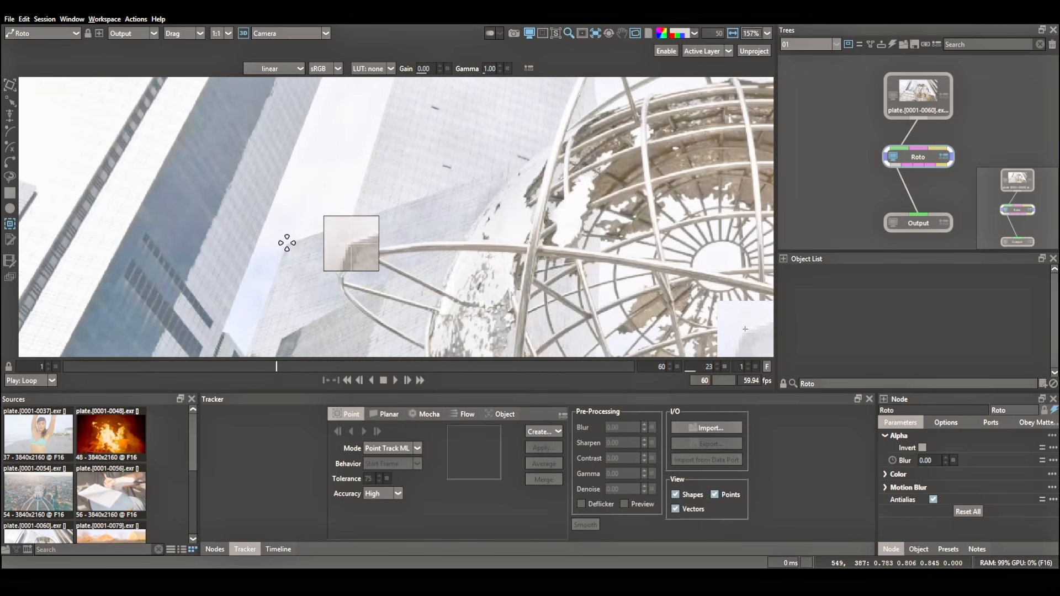
pyautogui.click(289, 243)
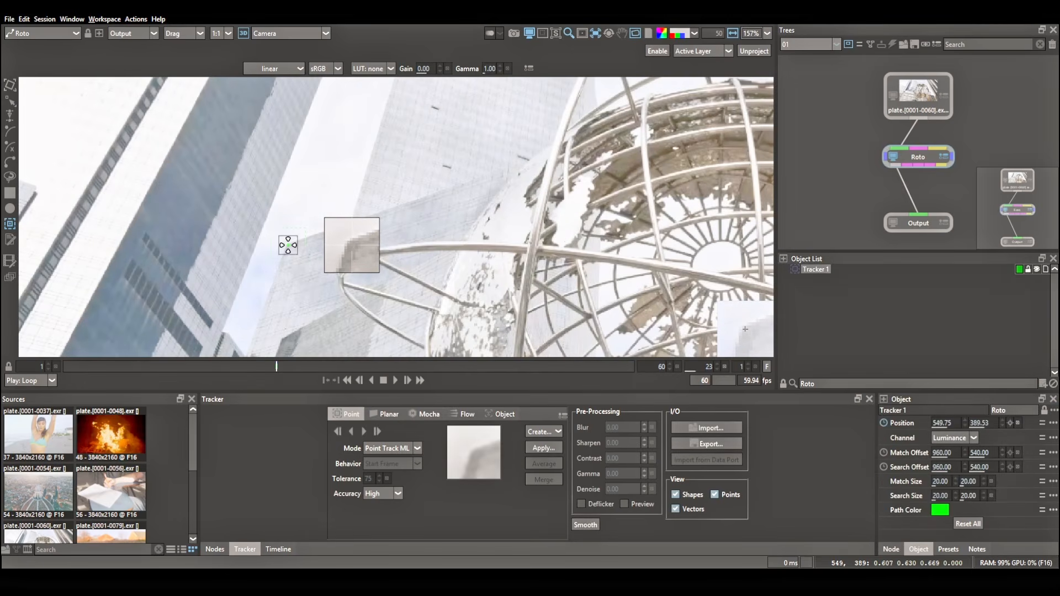
# Track the pale building's corner through the whole 60-frame shot and rename its tracker ML.
pyautogui.click(363, 432)
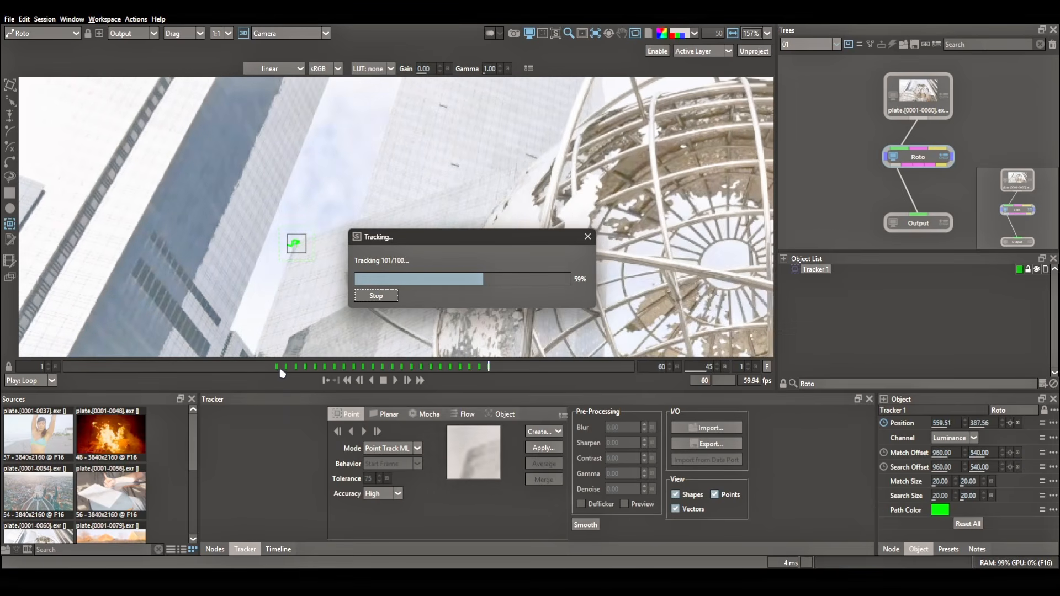
pyautogui.doubleClick(816, 269)
pyautogui.write('M')
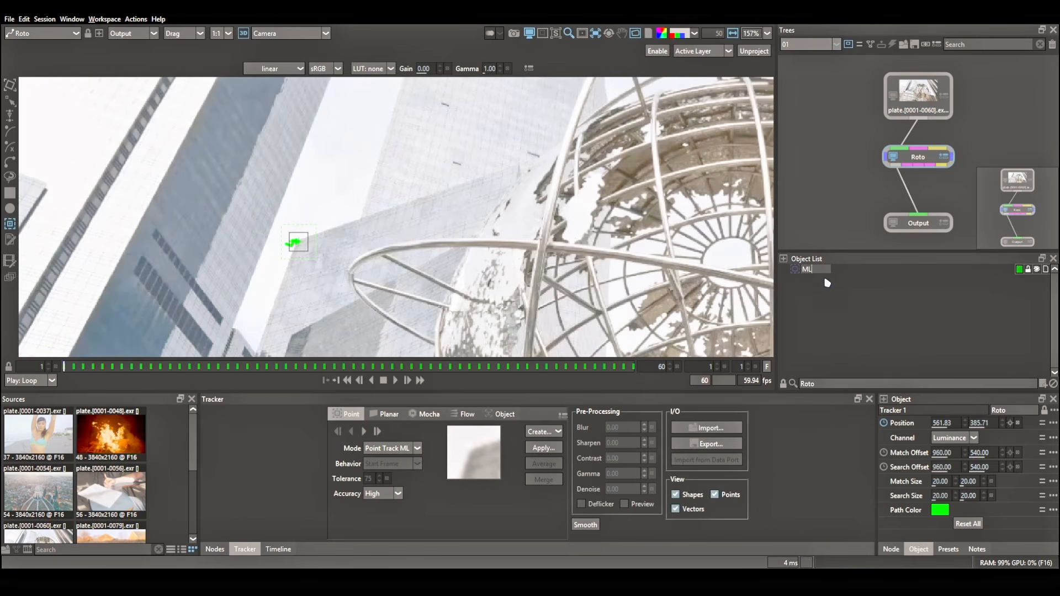
pyautogui.write('L')
pyautogui.click(832, 302)
# With the ML tracker hidden, add a second tracker on the same building corner and track it forward in Classic mode.
pyautogui.click(386, 446)
pyautogui.click(387, 464)
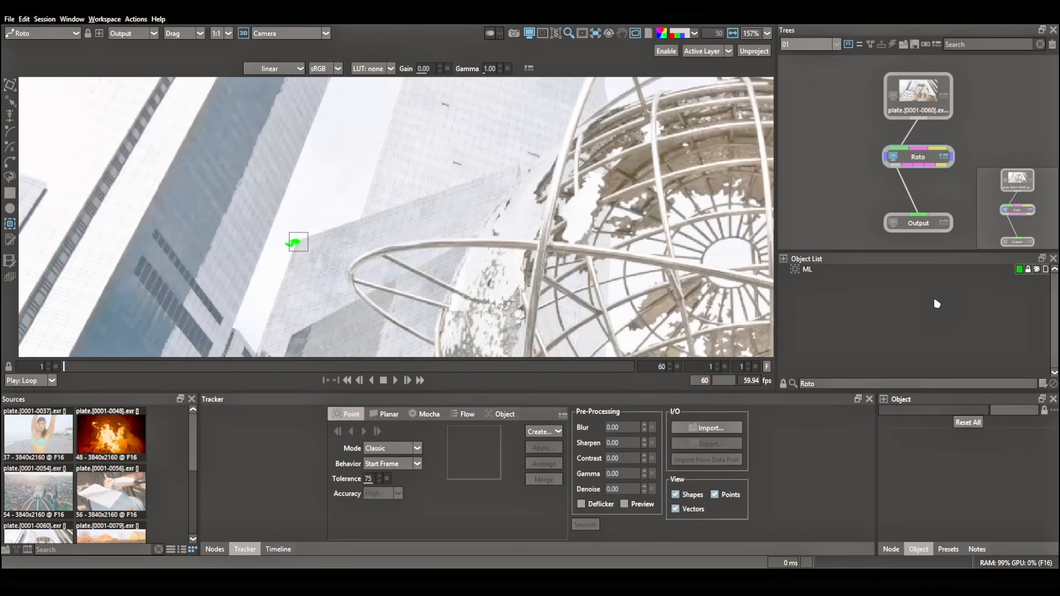
pyautogui.click(1037, 269)
pyautogui.click(298, 242)
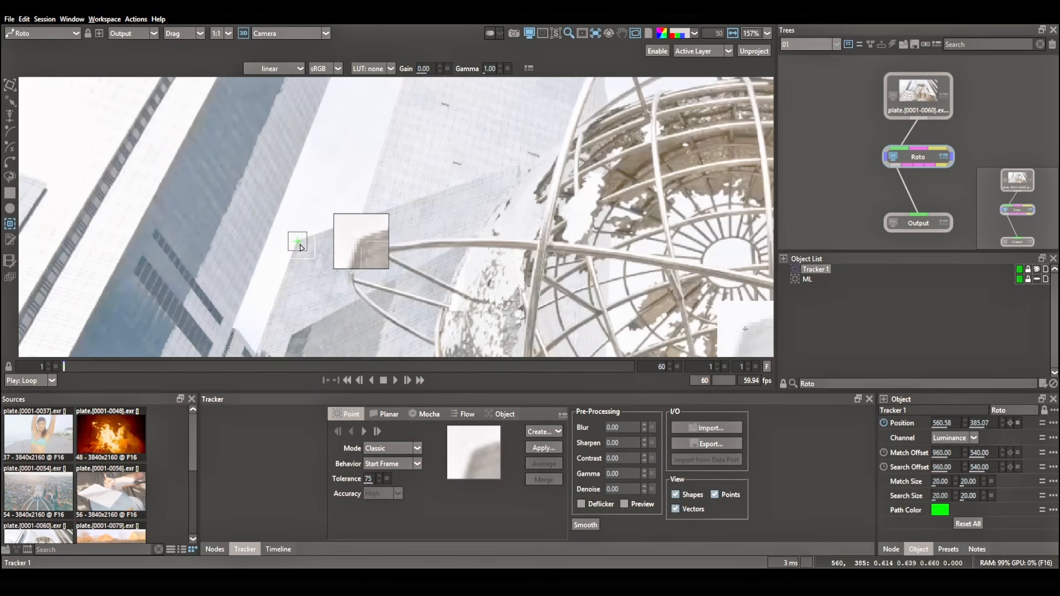
pyautogui.click(365, 432)
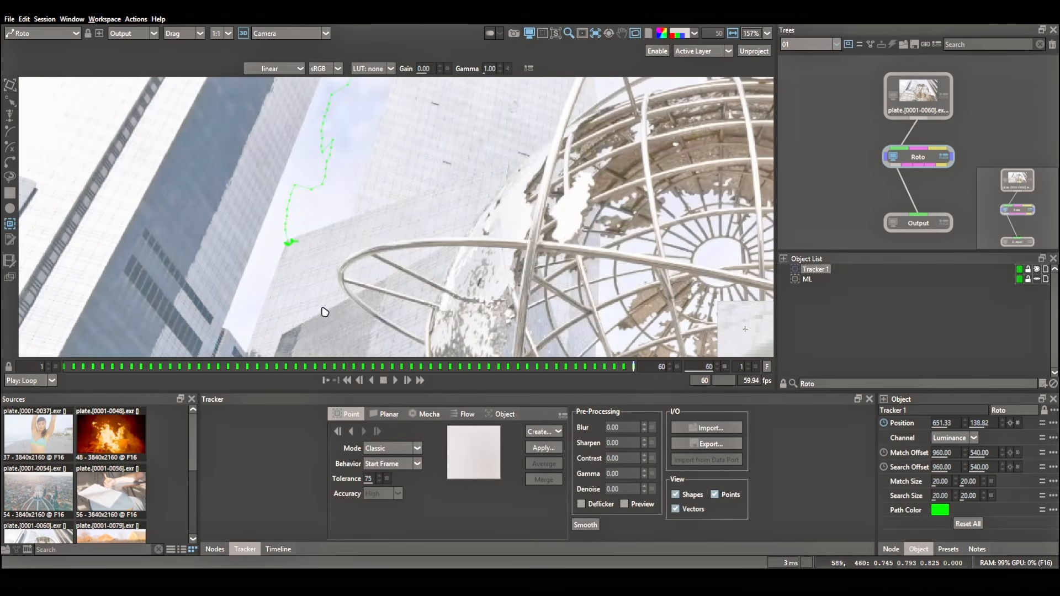
# Colour the ML tracker red and scrub through the shot to compare its path with the Classic track.
pyautogui.scroll(-2, 326, 310)
pyautogui.scroll(-2, 342, 256)
pyautogui.click(1020, 280)
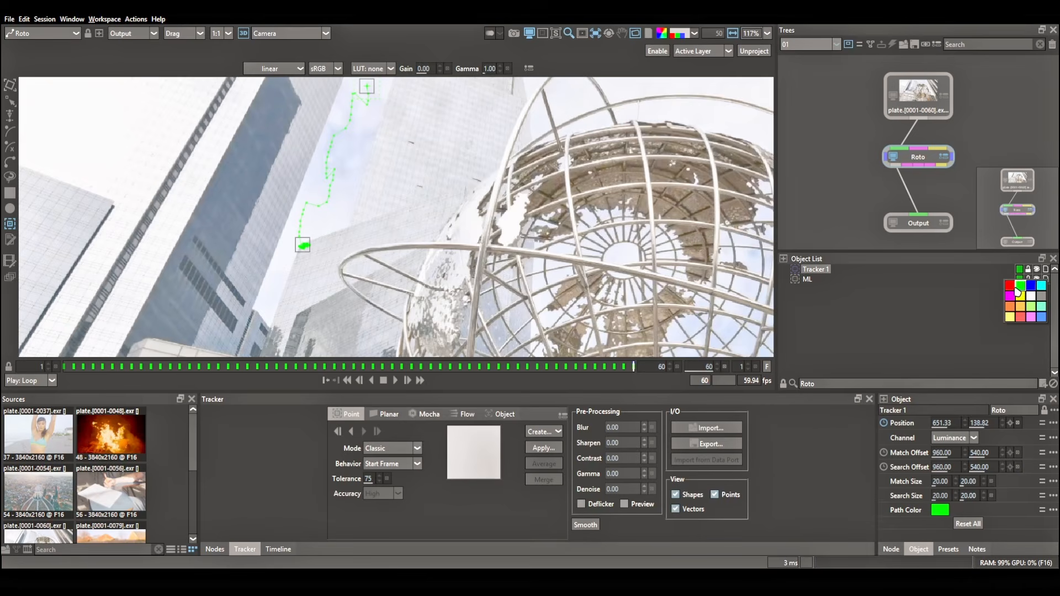
pyautogui.click(1010, 286)
pyautogui.moveTo(334, 367); pyautogui.dragTo(261, 367)
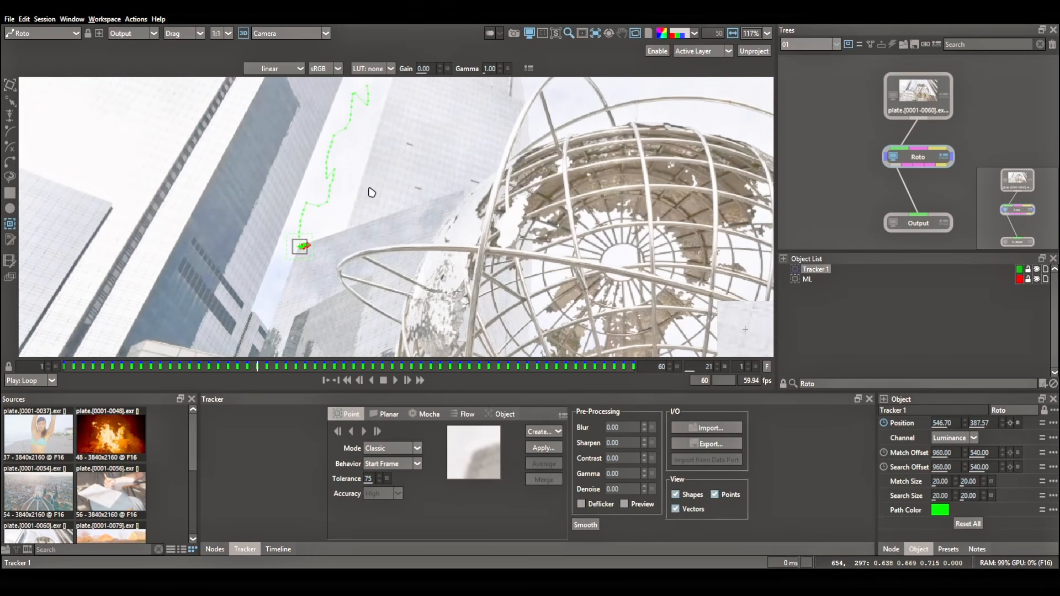
pyautogui.click(64, 367)
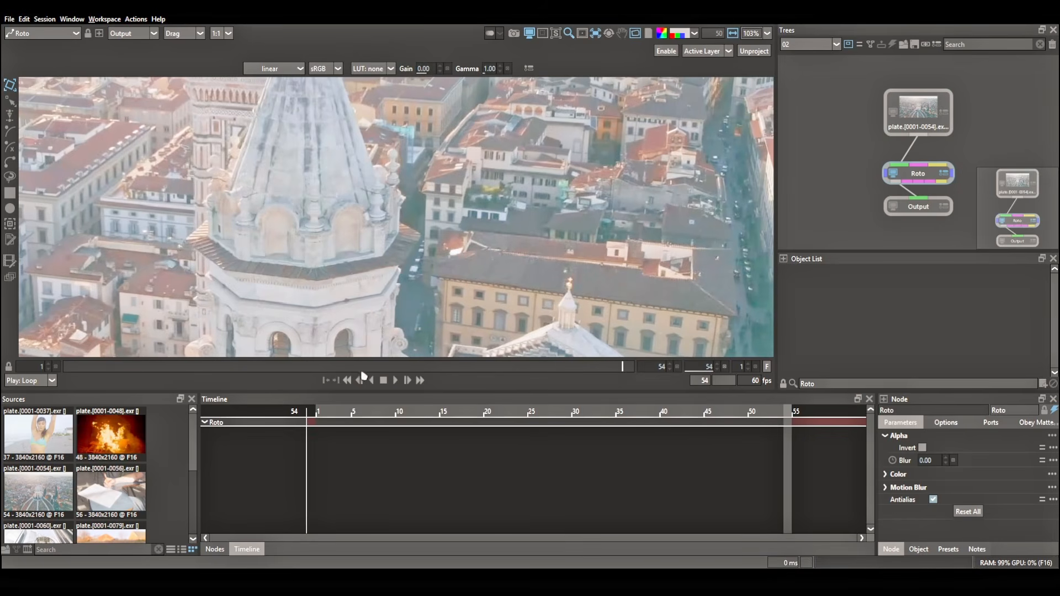
# Open project session 02, go to frame 1 and place a point tracker on the white spot beside the narrow street.
pyautogui.moveTo(362, 373); pyautogui.dragTo(40, 367)
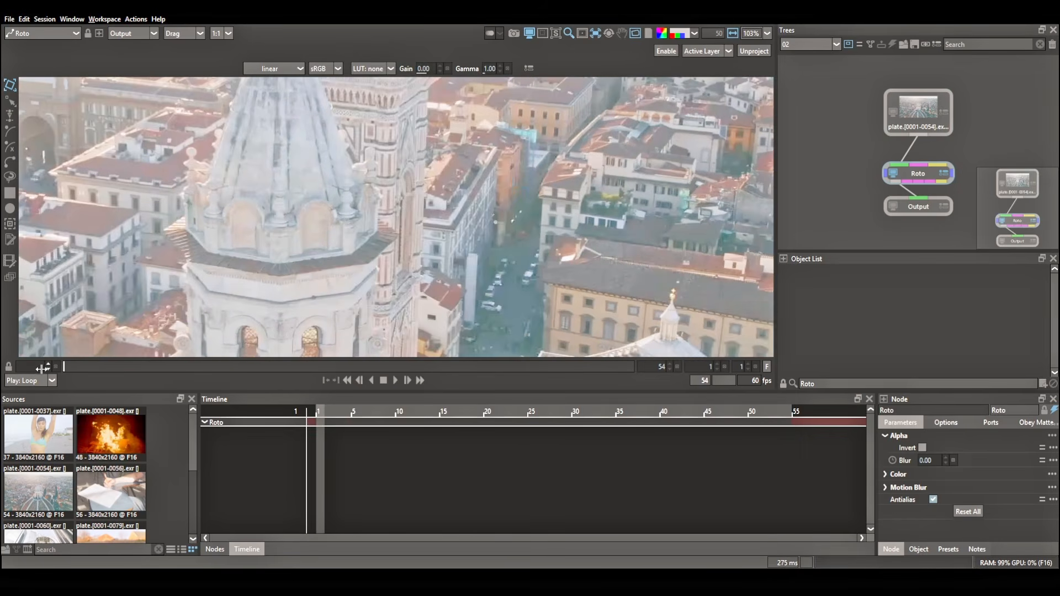
pyautogui.scroll(5, 505, 225)
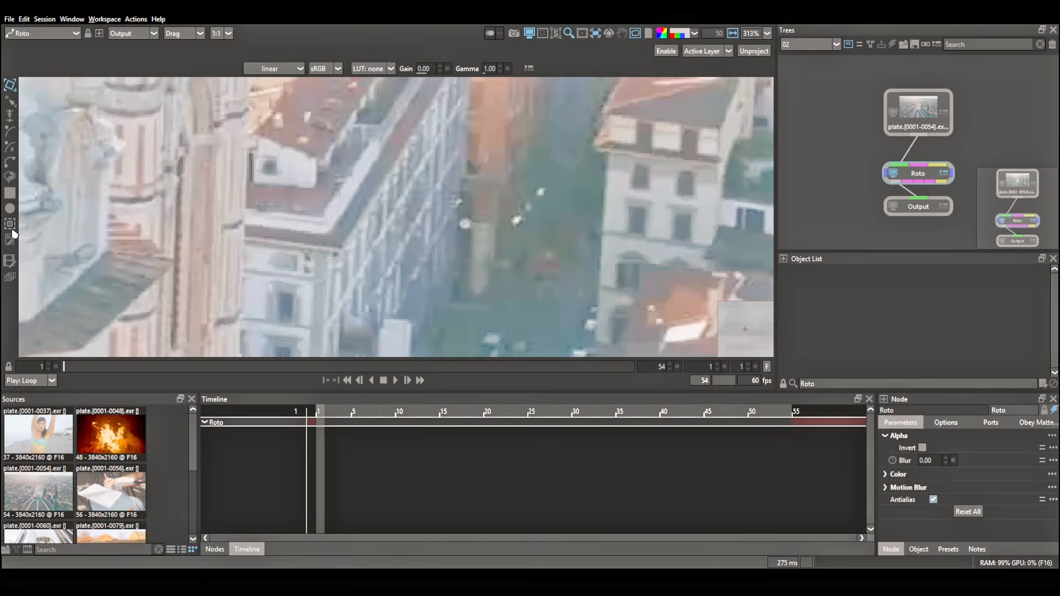
pyautogui.press('t')
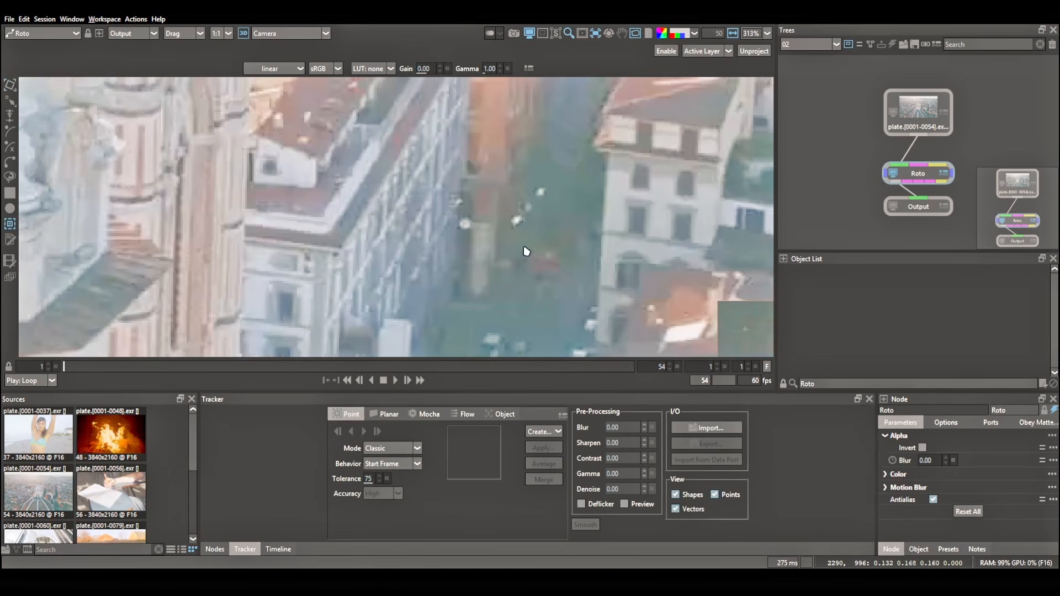
pyautogui.click(466, 223)
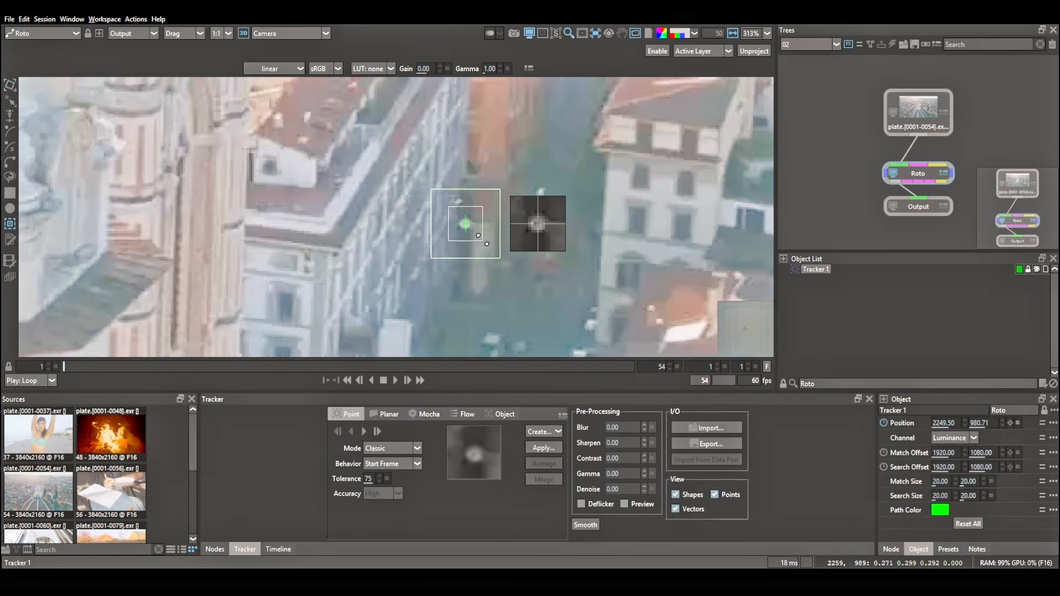
# Track the white street spot forward to frame 54 in Classic mode and rename its tracker C.
pyautogui.scroll(-1, 477, 315)
pyautogui.scroll(-1, 478, 316)
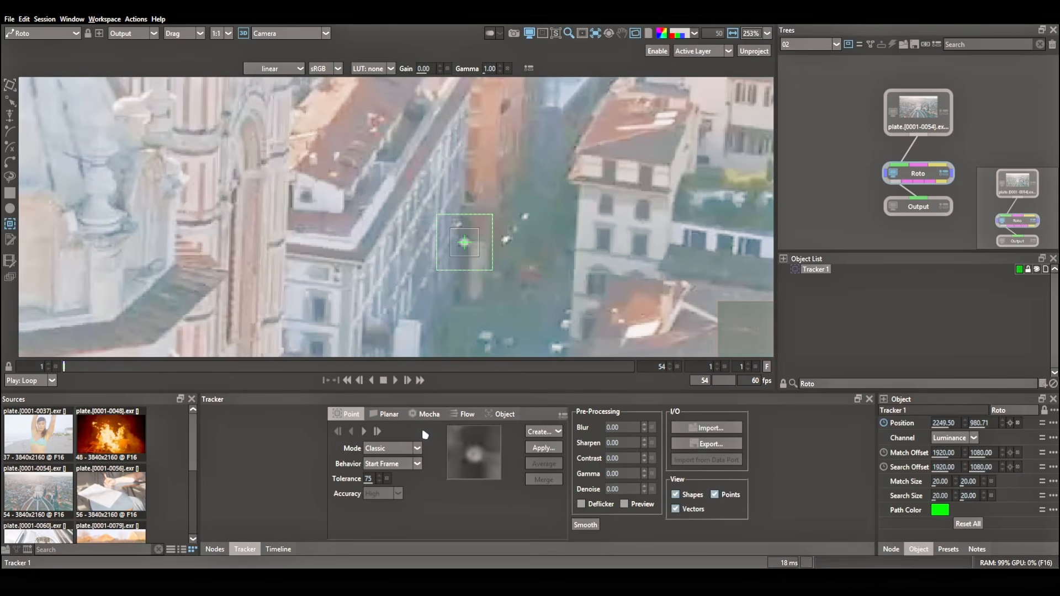
pyautogui.click(364, 432)
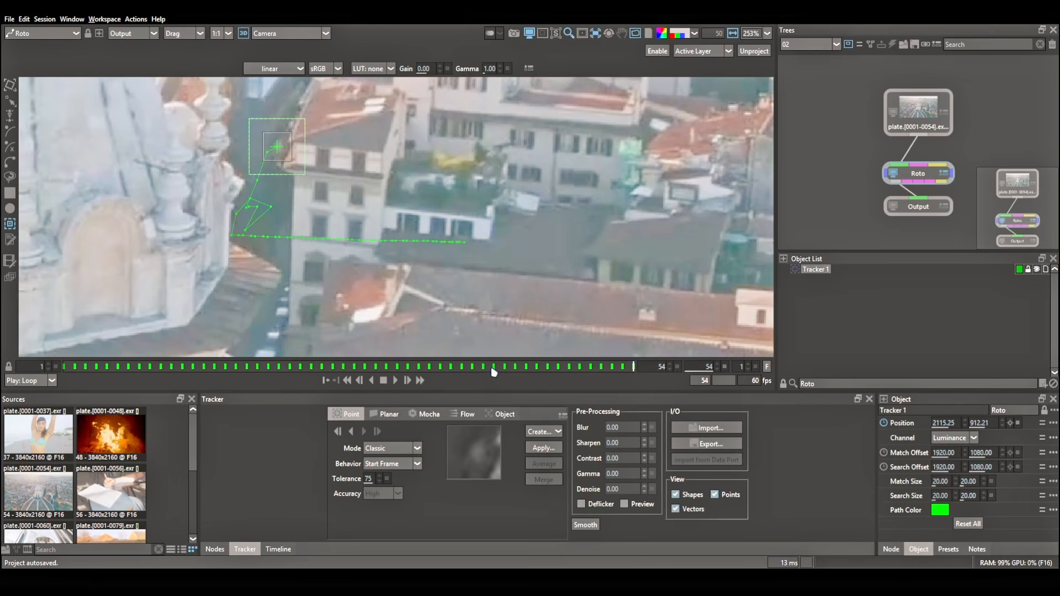
pyautogui.moveTo(494, 371); pyautogui.dragTo(106, 372)
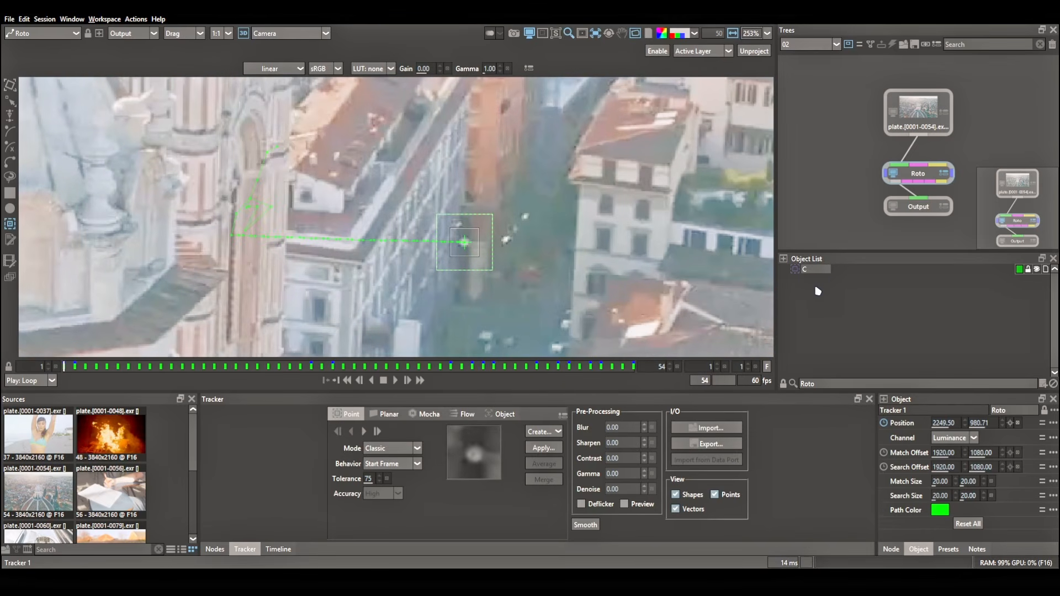
pyautogui.click(831, 291)
# Set the tracking mode to Point Track ML, then colour the C tracker red and hide it.
pyautogui.click(389, 448)
pyautogui.click(394, 462)
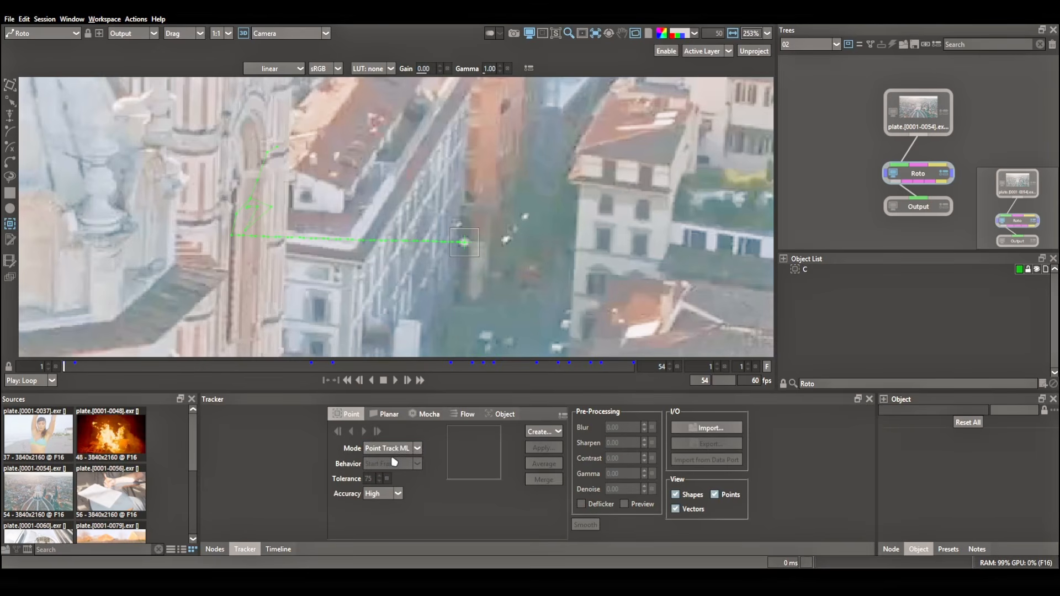
pyautogui.click(1020, 270)
pyautogui.click(1010, 287)
# Add a tracker named ML on the same white street spot and track it forward through the shot.
pyautogui.scroll(3, 476, 251)
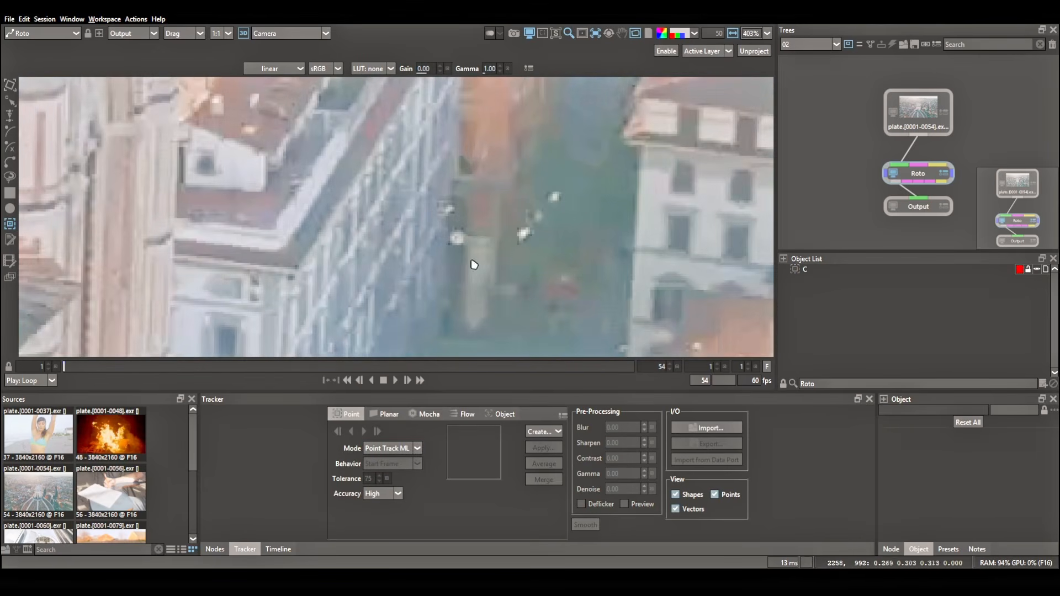
pyautogui.click(457, 238)
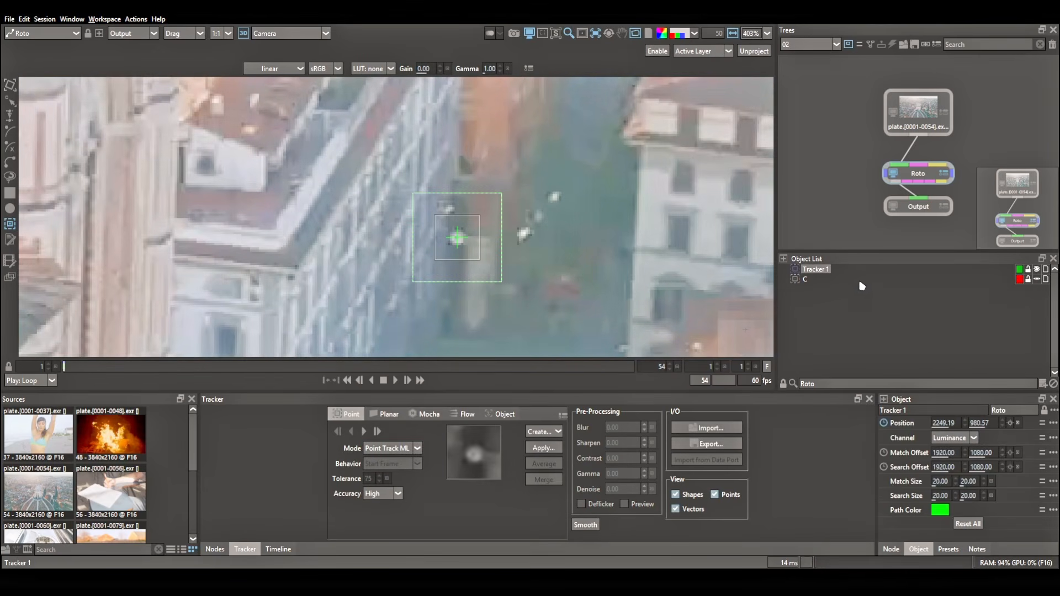
pyautogui.click(837, 292)
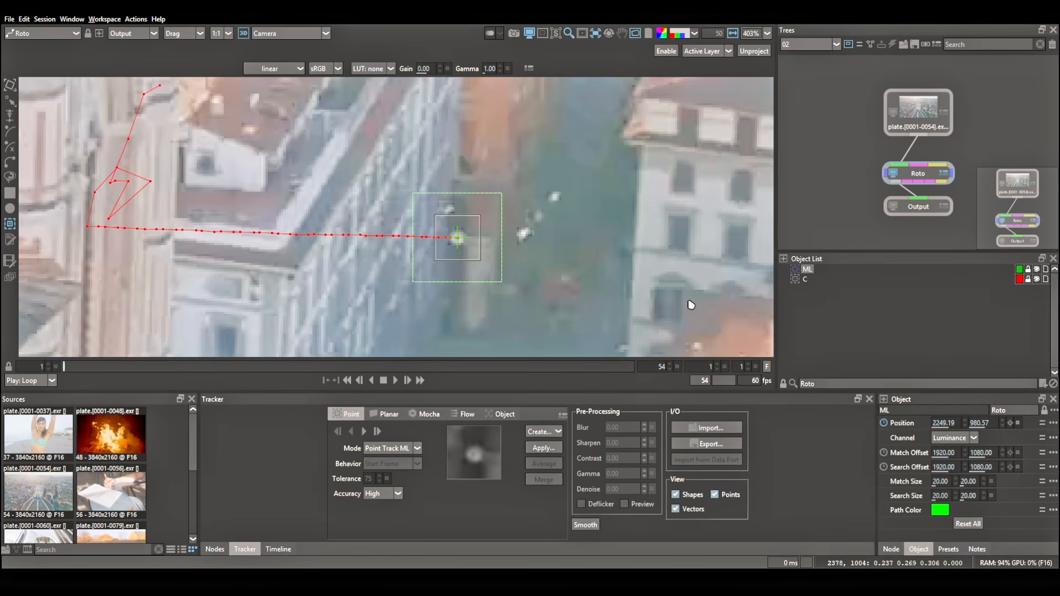
pyautogui.click(364, 431)
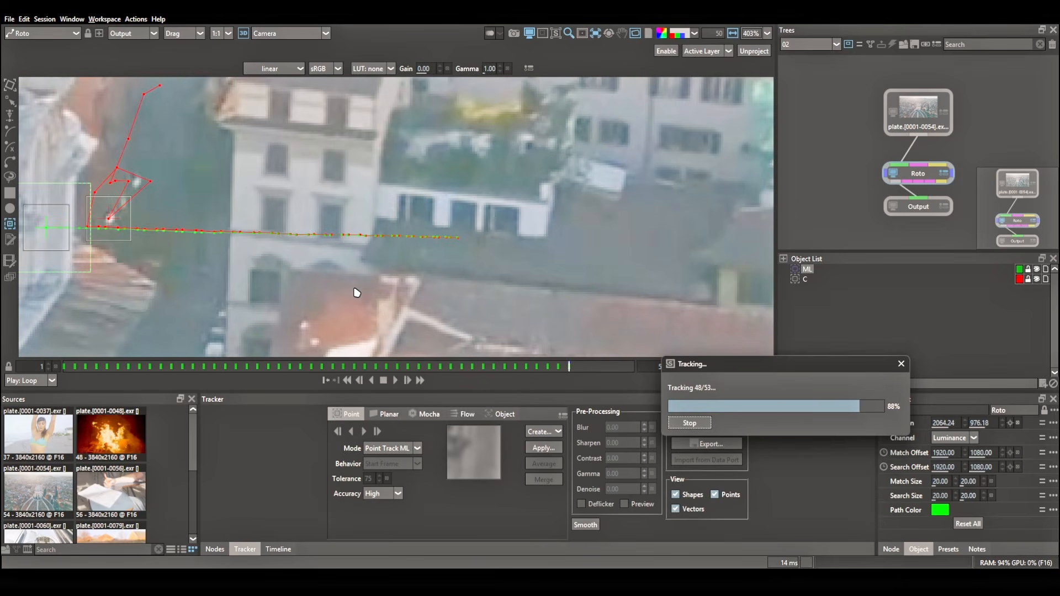
# Compare the ML and C track paths up to the last frame of the city shot.
pyautogui.moveTo(288, 289); pyautogui.dragTo(476, 277)
pyautogui.scroll(-1, 409, 295)
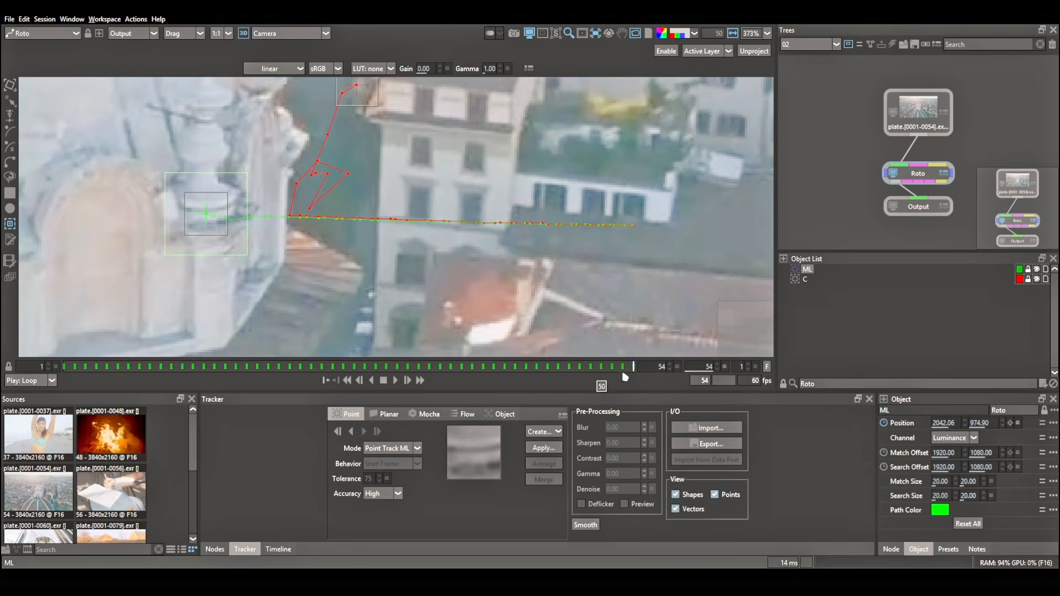
pyautogui.moveTo(633, 366)
pyautogui.mouseDown()
pyautogui.moveTo(538, 377)
pyautogui.moveTo(627, 381)
pyautogui.moveTo(507, 381)
pyautogui.moveTo(645, 385)
pyautogui.moveTo(470, 386)
pyautogui.moveTo(663, 390)
pyautogui.moveTo(463, 381)
pyautogui.moveTo(635, 384)
pyautogui.mouseUp()
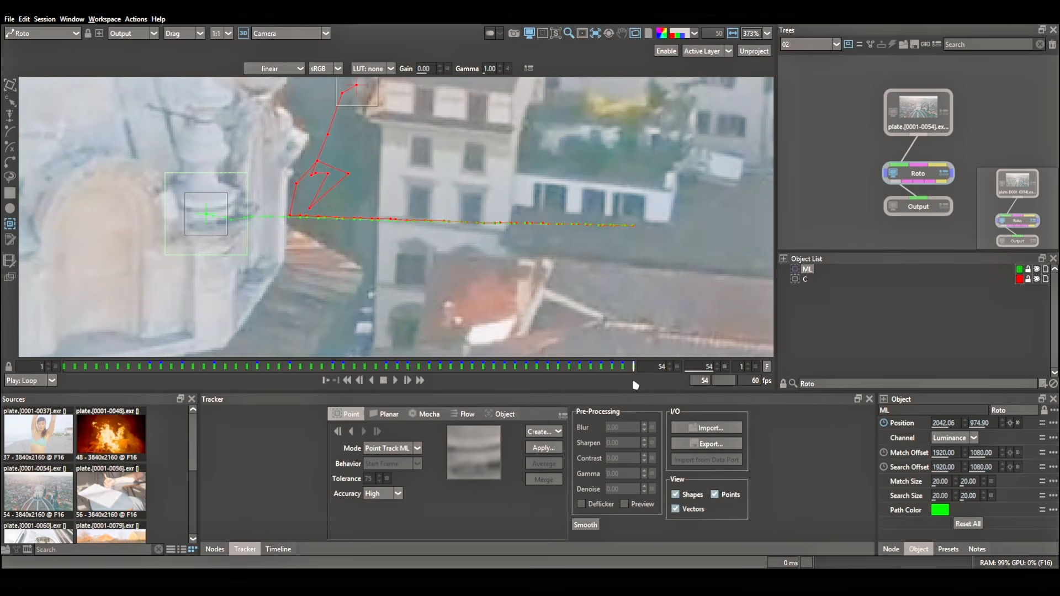
# Switch to project session 03 and set the viewer's source colour space from linear to sRGB.
pyautogui.click(811, 46)
pyautogui.click(795, 74)
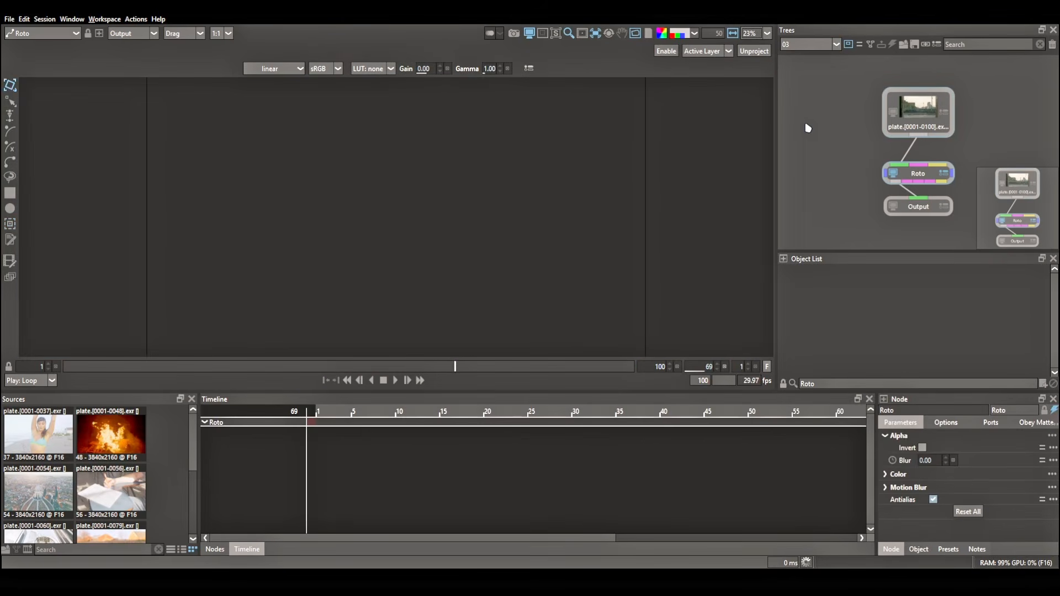
pyautogui.click(272, 69)
pyautogui.click(269, 220)
# At frame 1, place a point tracker on the TV tower's platform section above the sphere.
pyautogui.scroll(5, 439, 167)
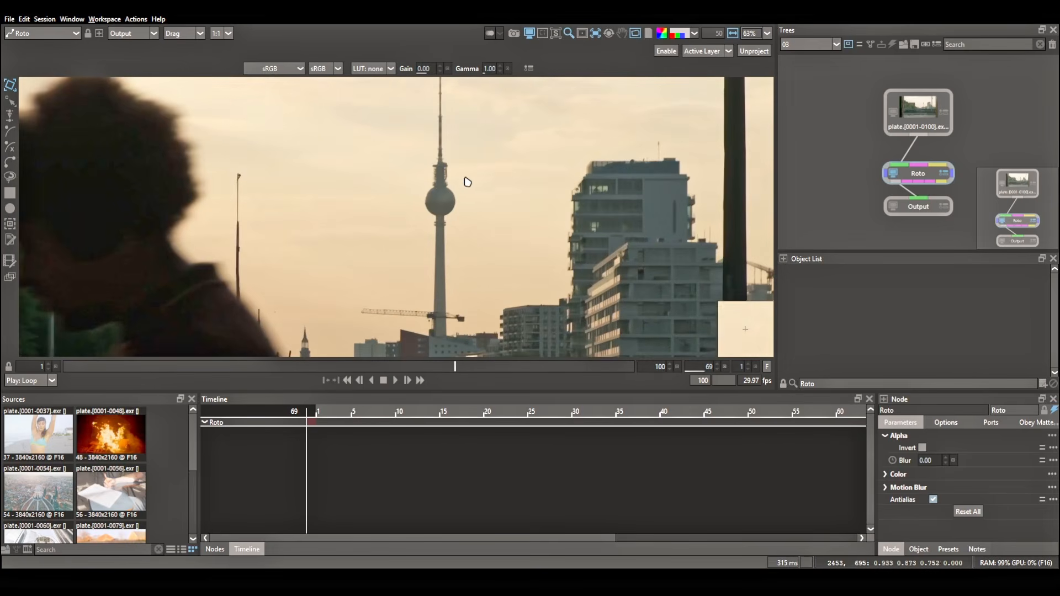
pyautogui.moveTo(454, 366); pyautogui.dragTo(60, 370)
pyautogui.click(10, 223)
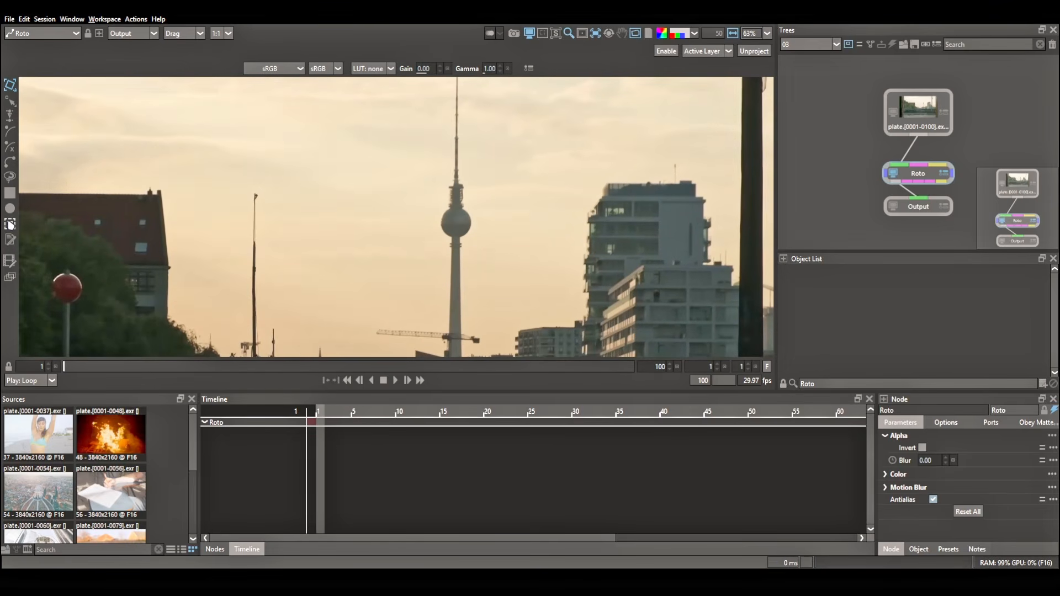
pyautogui.scroll(3, 465, 183)
pyautogui.scroll(3, 465, 183)
pyautogui.click(443, 151)
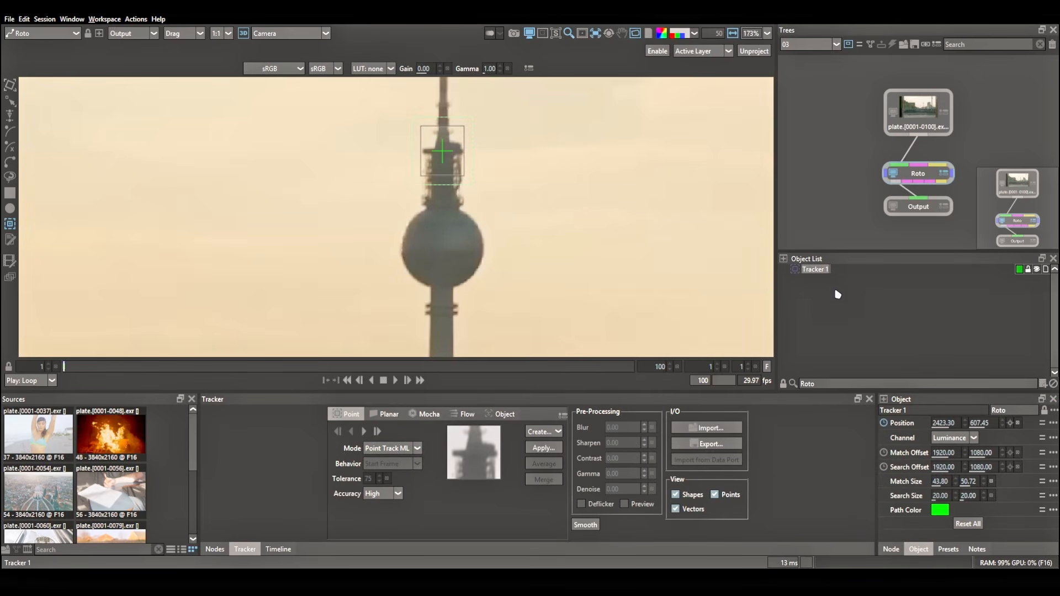
# Name the tower tracker ML and track it forward through the 100-frame shot with Point Track ML.
pyautogui.press('Return')
pyautogui.click(365, 431)
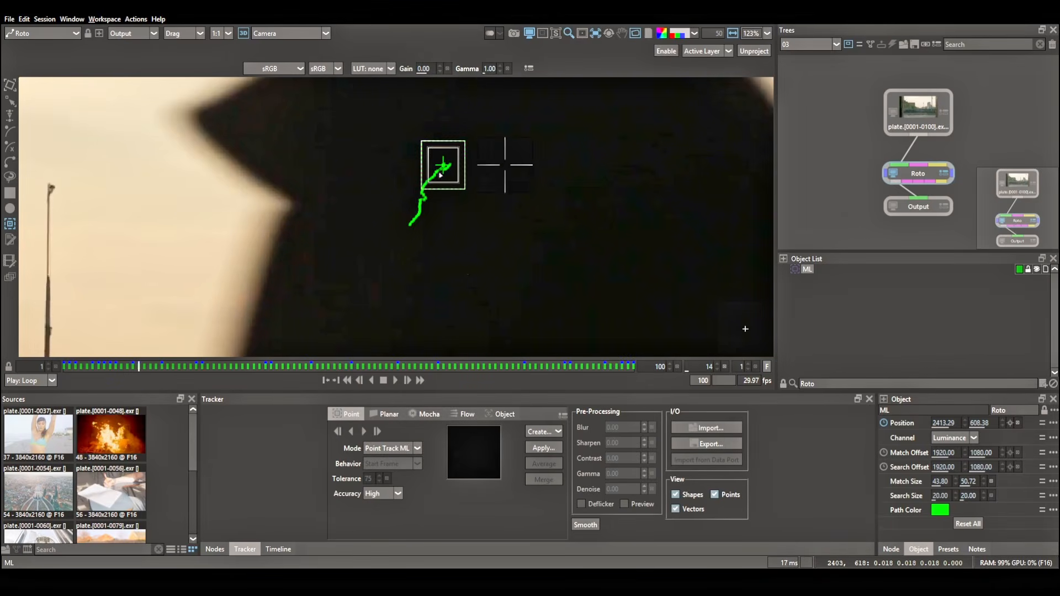
# Examine the ML track's path around the frames where the passing man covers the tower.
pyautogui.scroll(-2, 464, 226)
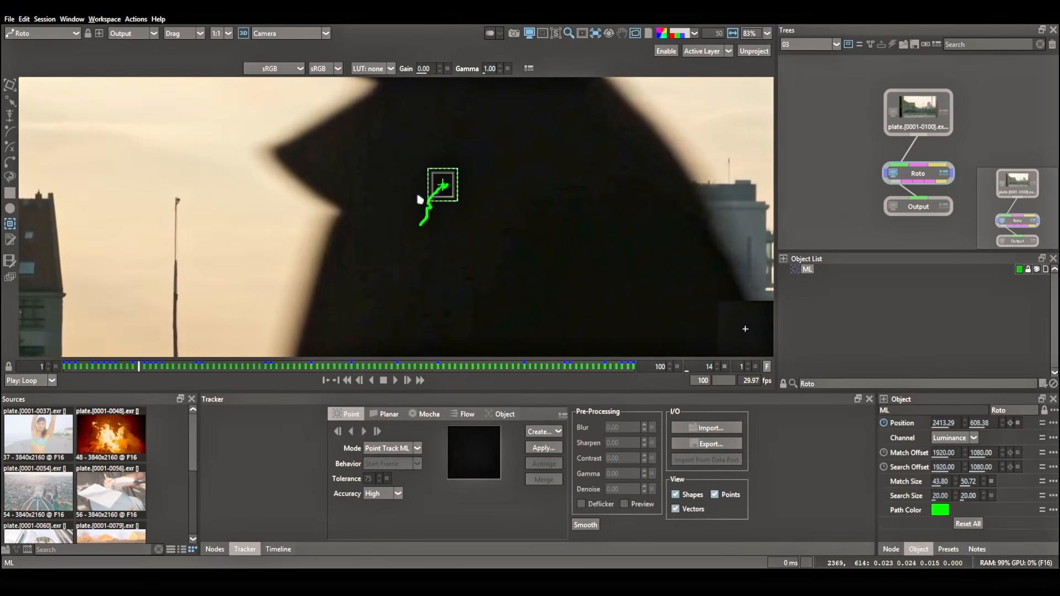
pyautogui.scroll(-2, 419, 200)
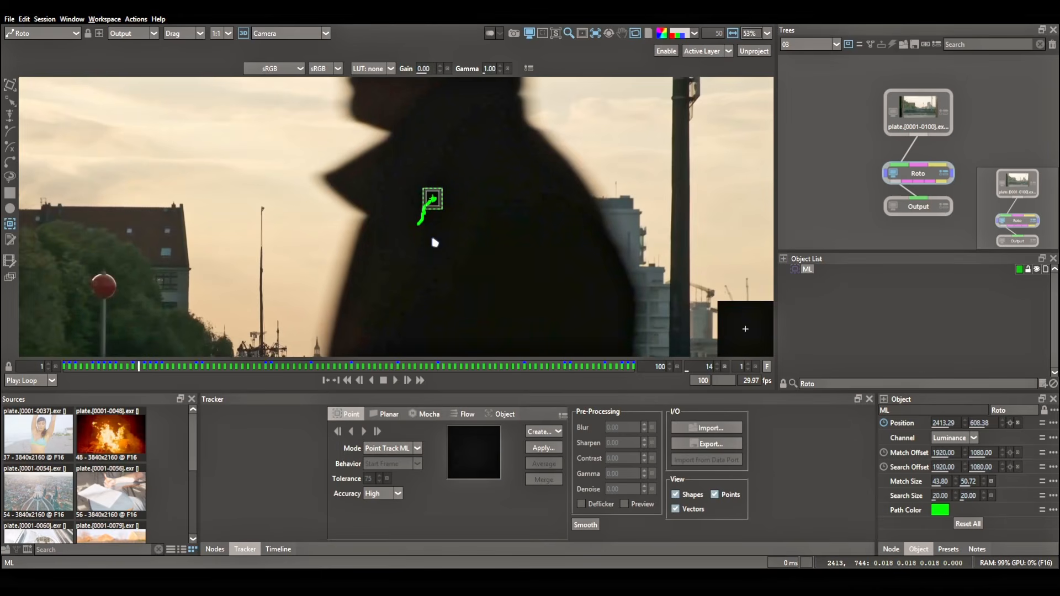
pyautogui.moveTo(152, 371); pyautogui.dragTo(86, 380)
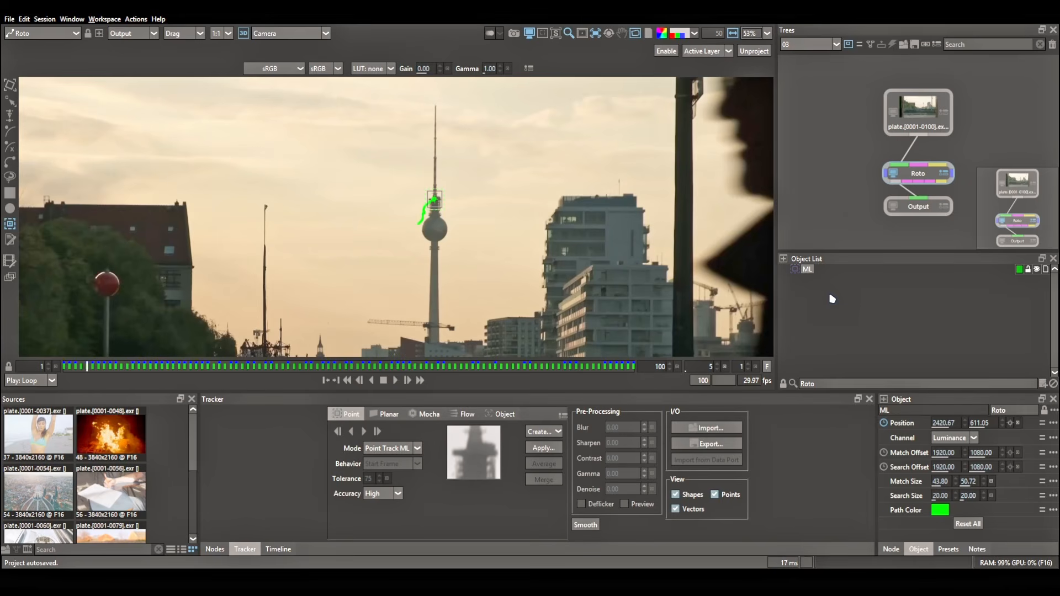
# Hide the ML tracker and place a new tracker on the same tower platform at frame 1.
pyautogui.click(1037, 270)
pyautogui.scroll(7, 435, 213)
pyautogui.click(65, 368)
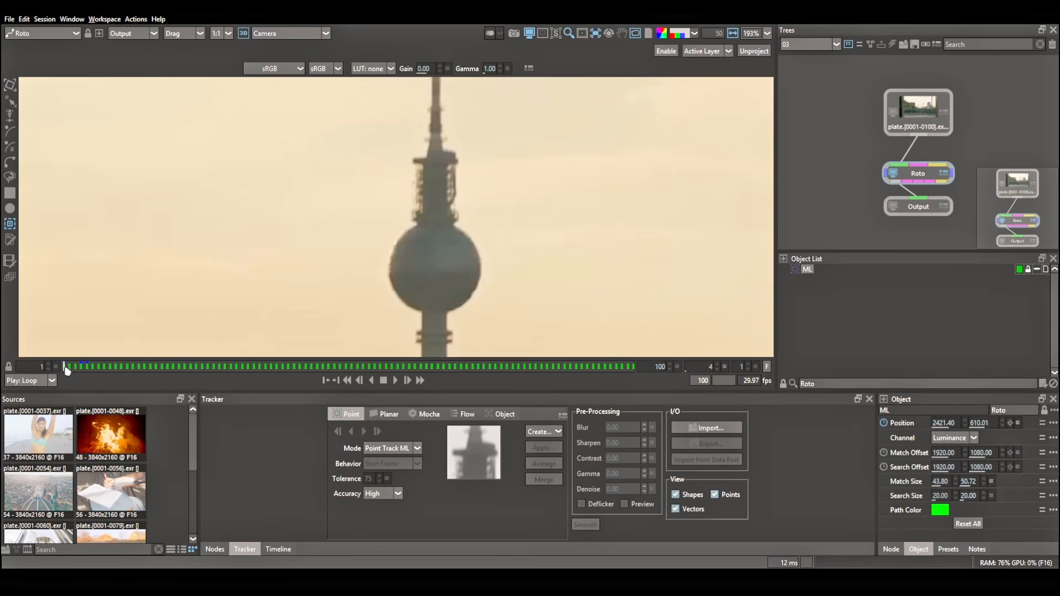
pyautogui.click(434, 161)
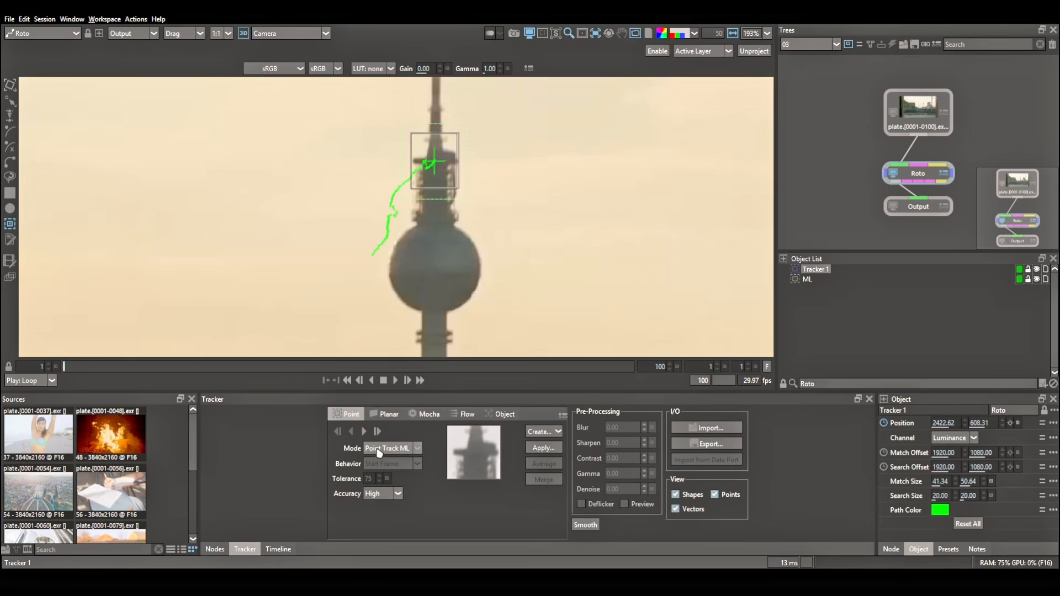
# Set the tracking mode to Classic and track the new tower tracker, named C, forward to frame 100.
pyautogui.click(379, 449)
pyautogui.click(387, 464)
pyautogui.click(363, 431)
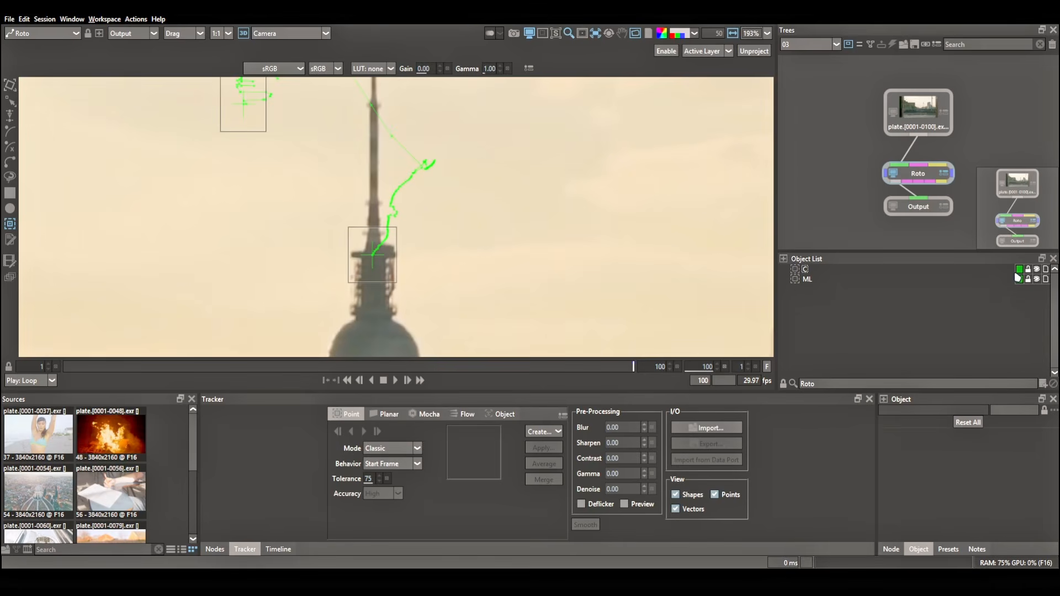
# Colour the C tracker red and play back the shot to compare it with the ML track.
pyautogui.click(1019, 270)
pyautogui.click(1012, 275)
pyautogui.scroll(-5, 527, 277)
pyautogui.click(395, 380)
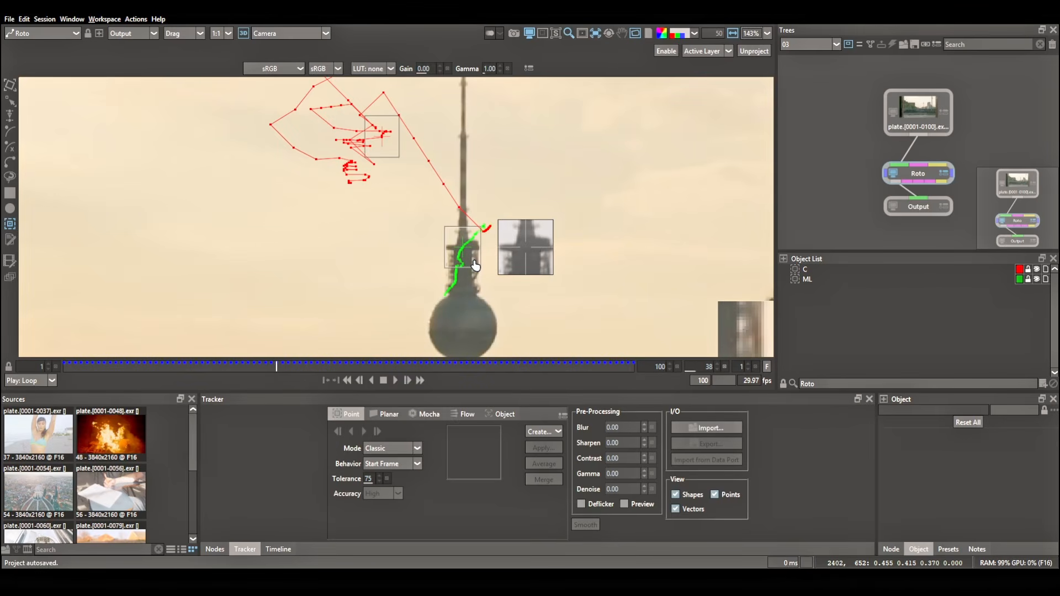
# Open session 04 and place a tracker with a search area of about 99 × 104 on the flying shuttlecock at frame 75.
pyautogui.click(800, 45)
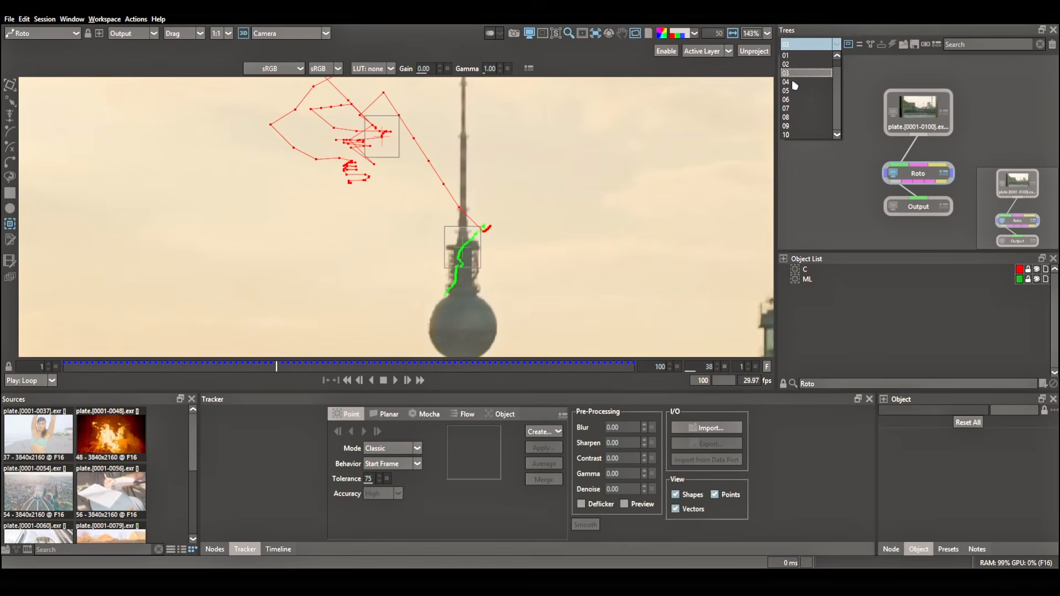
pyautogui.click(795, 82)
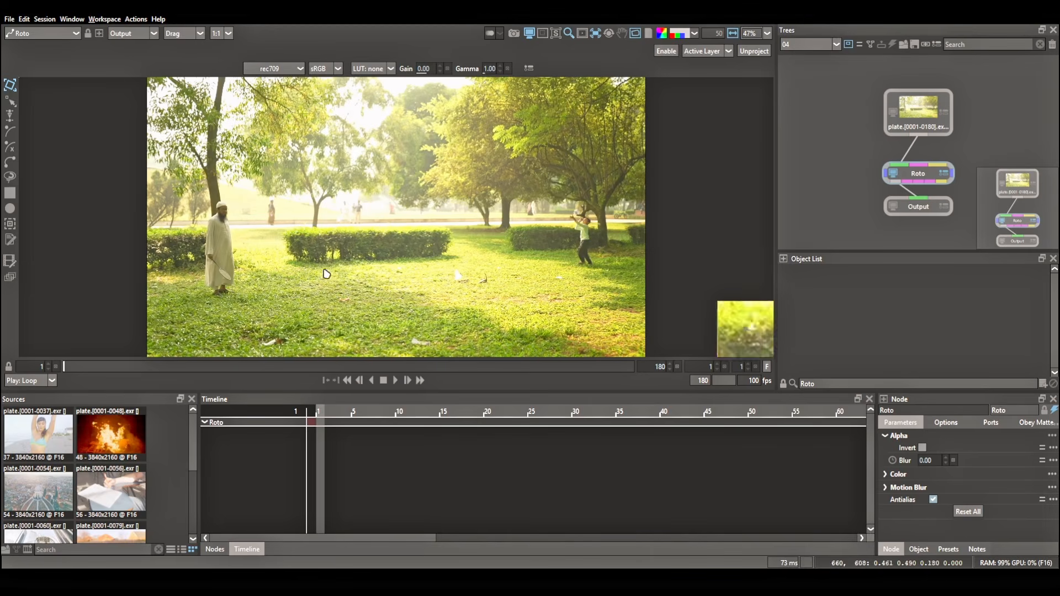
pyautogui.click(395, 380)
pyautogui.scroll(5, 395, 291)
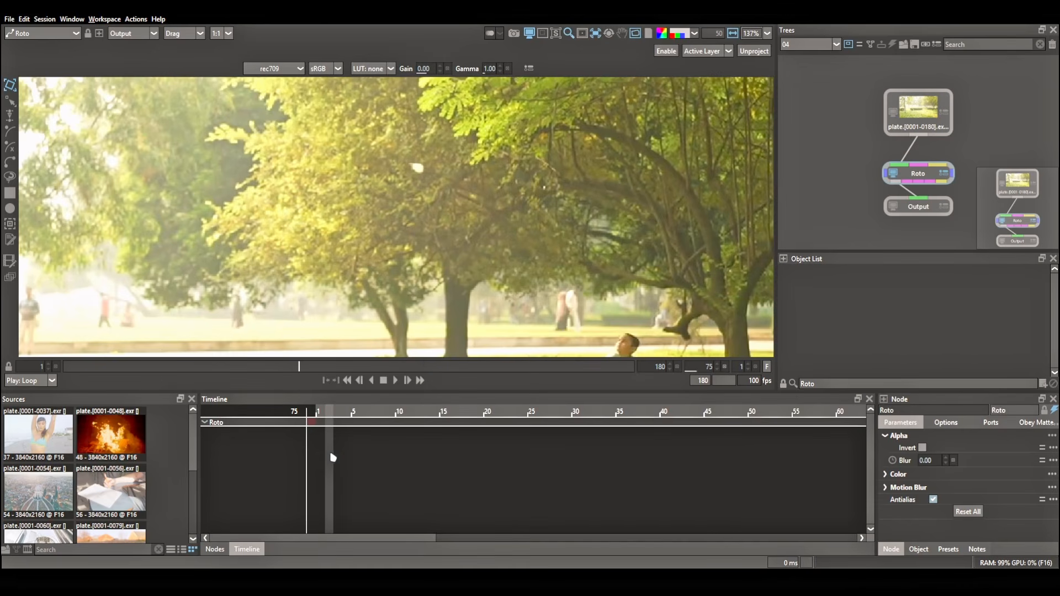
pyautogui.click(10, 224)
pyautogui.moveTo(418, 172); pyautogui.dragTo(469, 218)
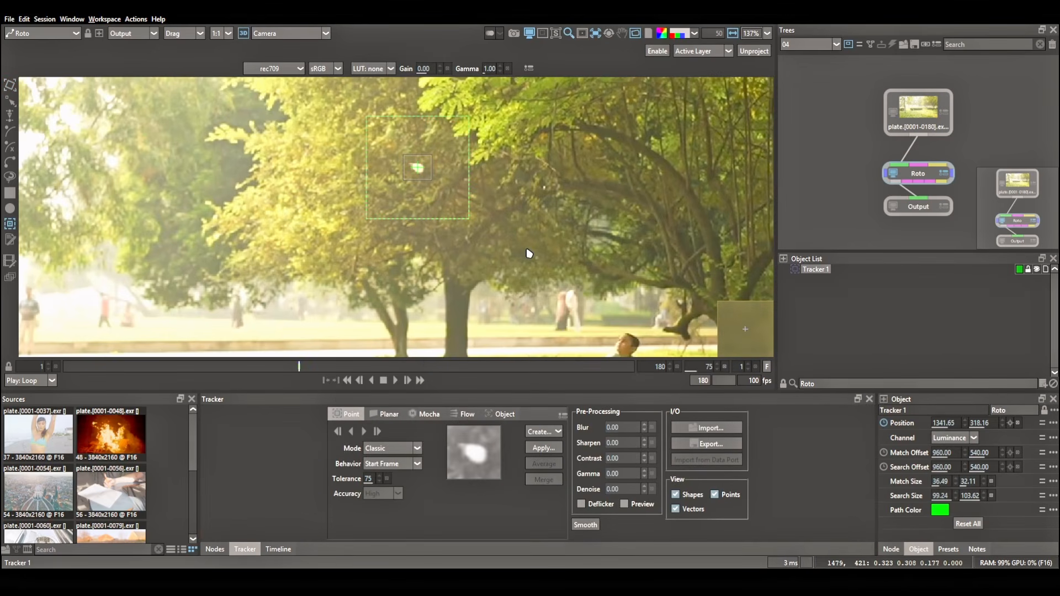
# Track the shuttlecock forward and backward from frame 75 in Classic mode and scrub through the resulting path.
pyautogui.click(364, 432)
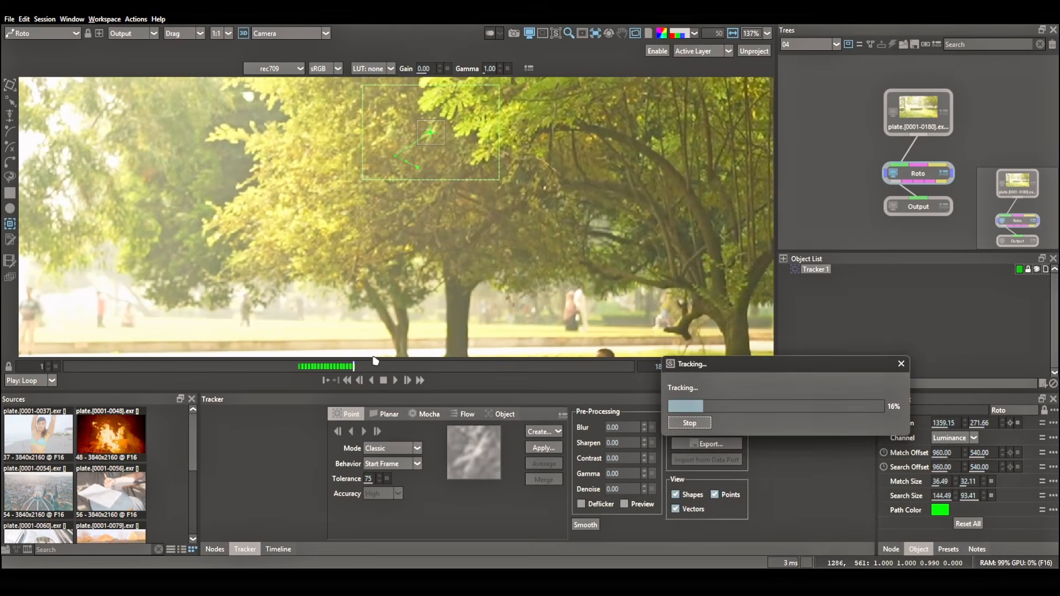
pyautogui.click(352, 433)
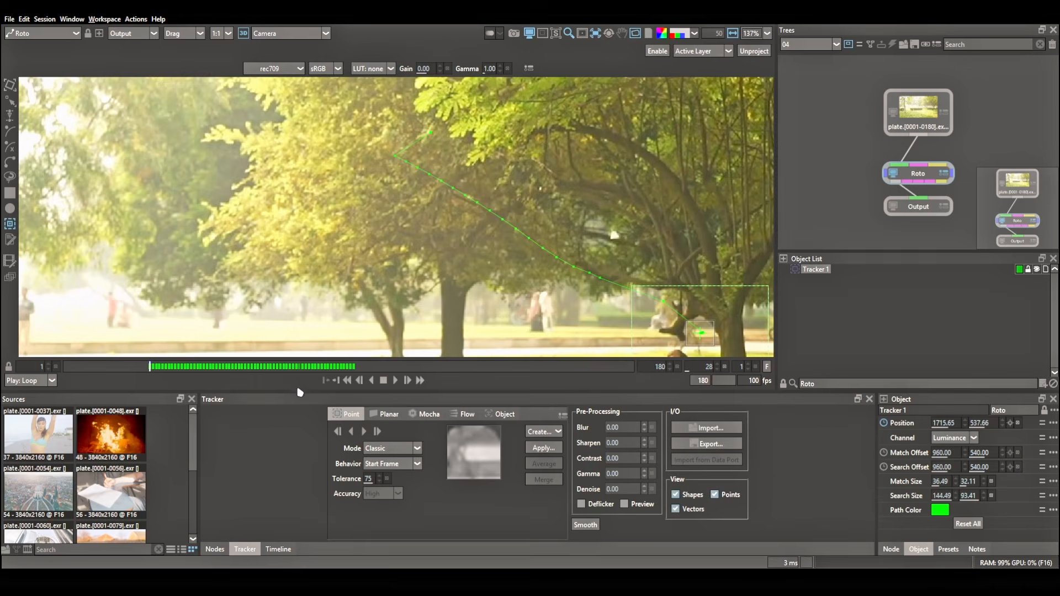
pyautogui.moveTo(614, 240); pyautogui.dragTo(449, 196)
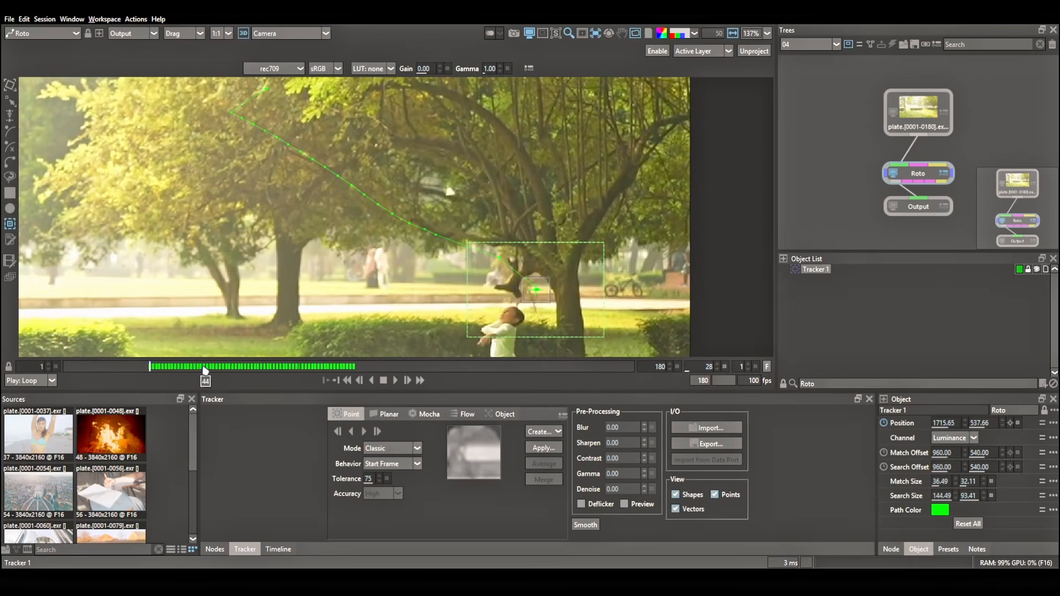
pyautogui.moveTo(204, 368); pyautogui.dragTo(302, 377)
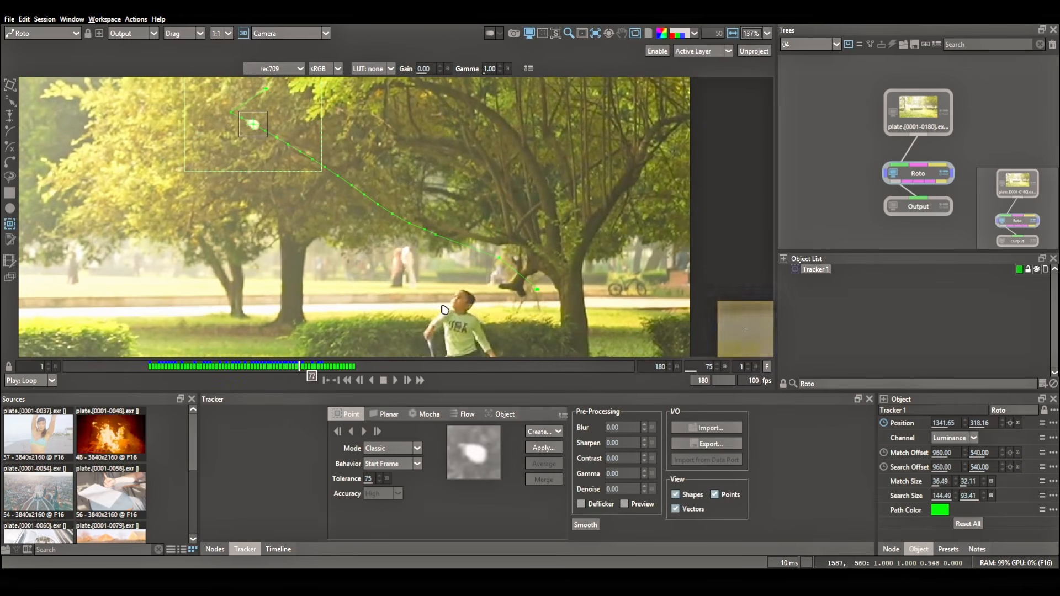
# Name the Classic shuttlecock tracker C and colour it red.
pyautogui.click(863, 349)
pyautogui.click(1020, 270)
pyautogui.click(1012, 284)
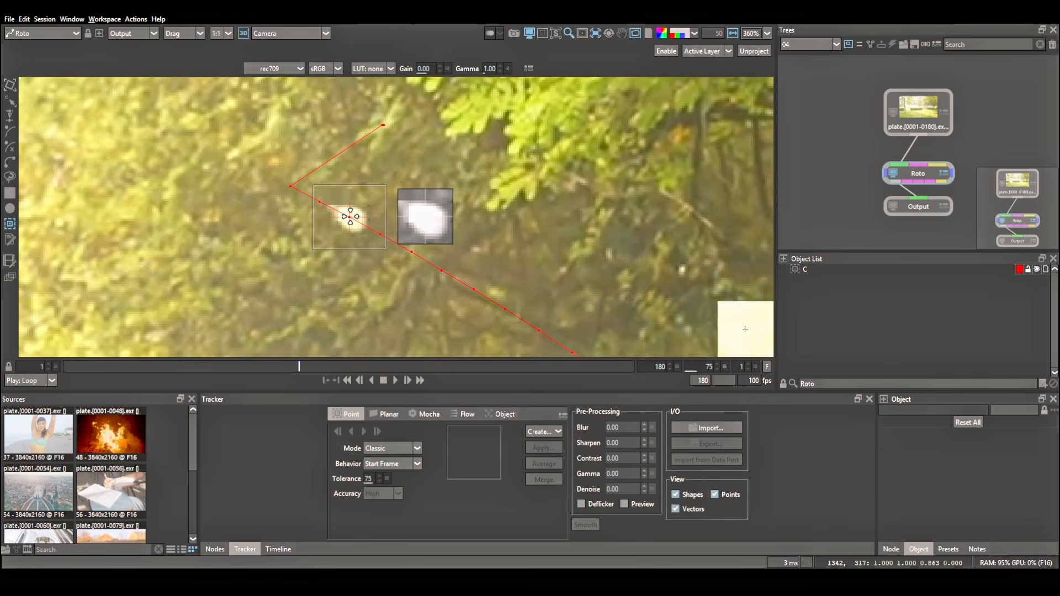
# Place a second tracker named ML on the shuttlecock at frame 75, hide C, and enlarge ML's search area to about 73 × 53.
pyautogui.click(350, 217)
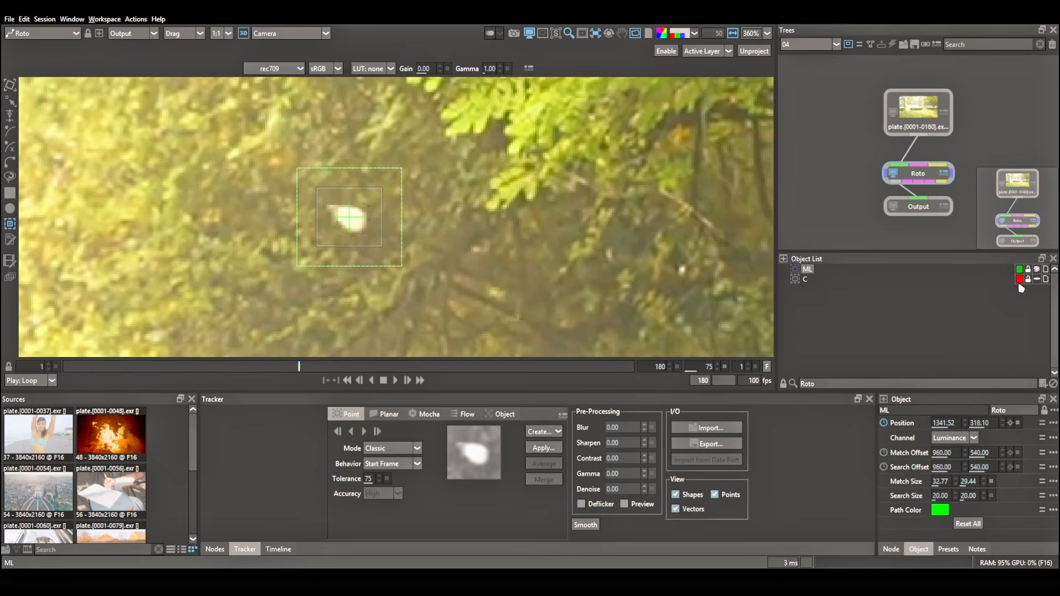
pyautogui.click(803, 281)
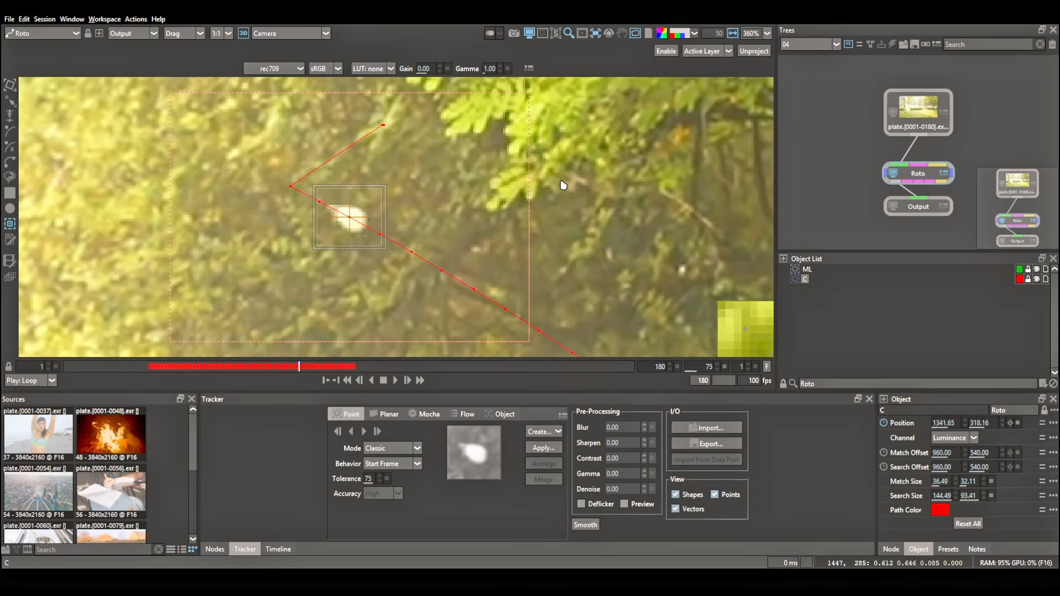
pyautogui.click(1037, 280)
pyautogui.click(807, 270)
pyautogui.moveTo(402, 265); pyautogui.dragTo(452, 298)
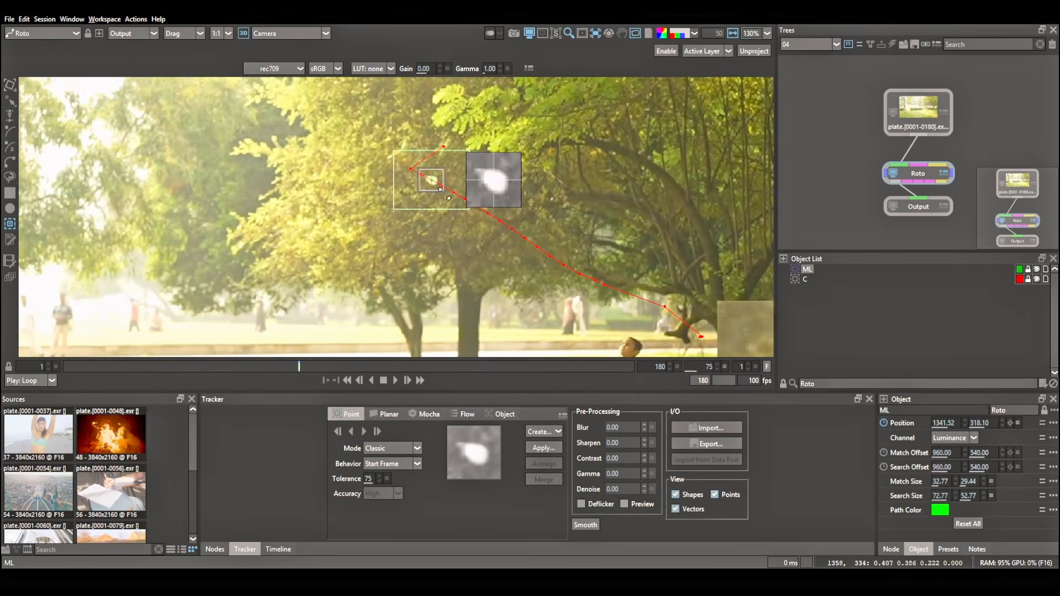
# Track the ML tracker from frame 75 backward to frame 1 and forward to frame 119, and review its path.
pyautogui.click(351, 432)
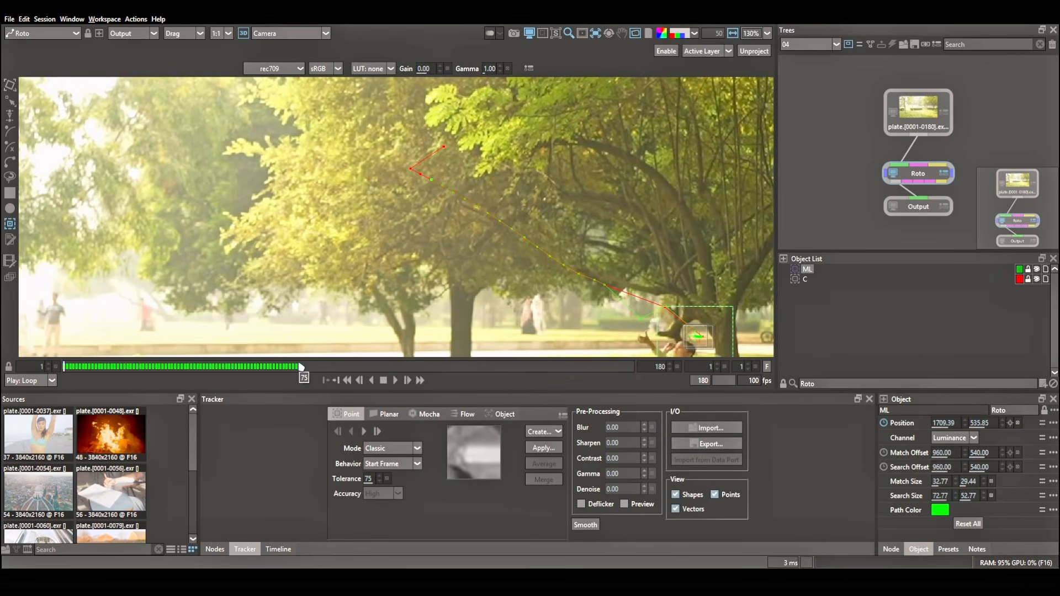
pyautogui.click(300, 367)
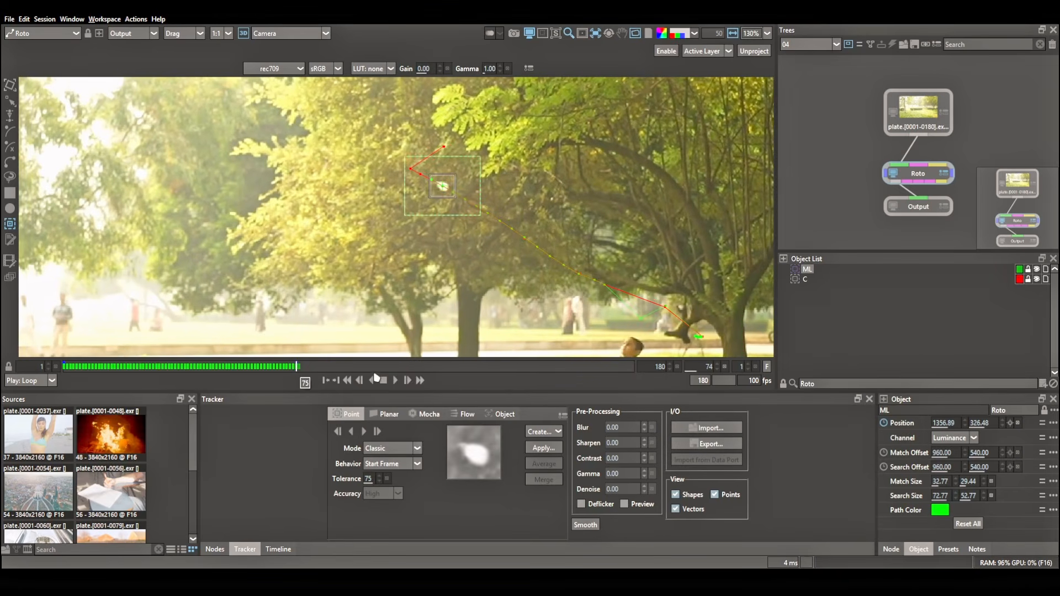
pyautogui.click(363, 432)
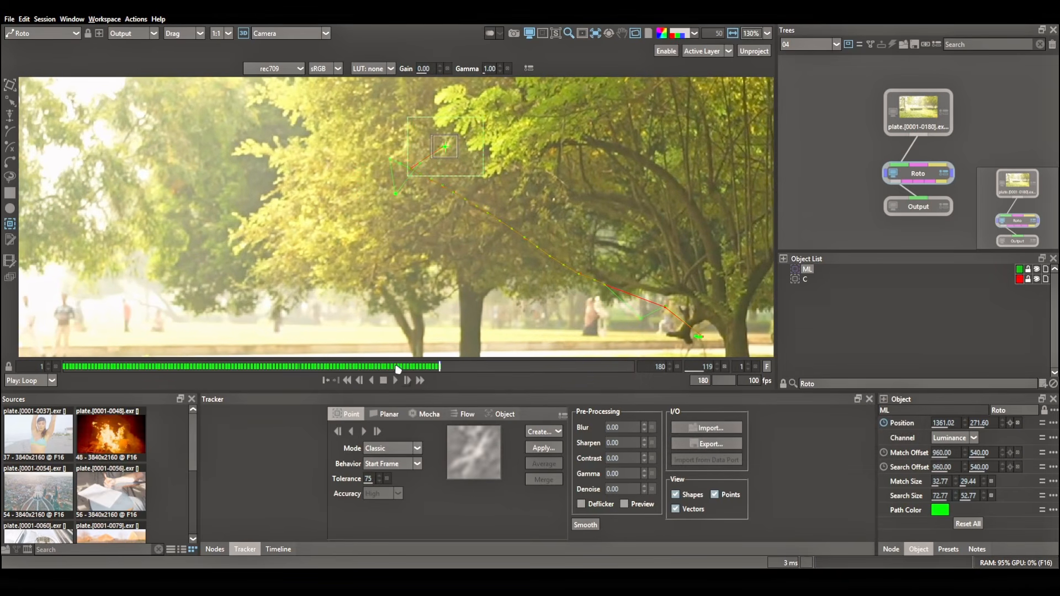
pyautogui.moveTo(385, 369); pyautogui.dragTo(312, 373)
pyautogui.scroll(-4, 439, 293)
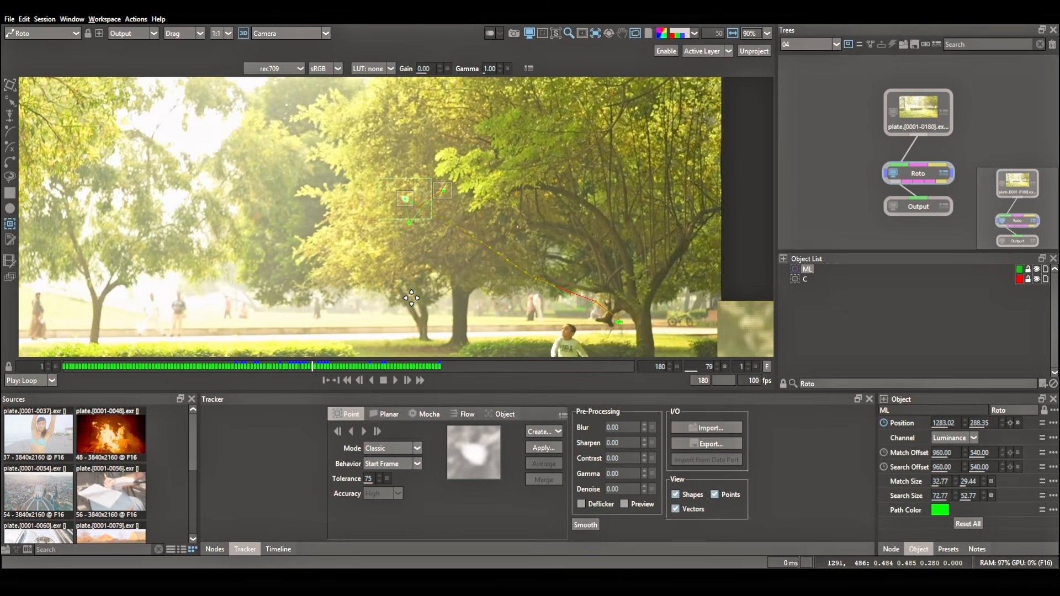
pyautogui.moveTo(441, 294); pyautogui.dragTo(558, 278)
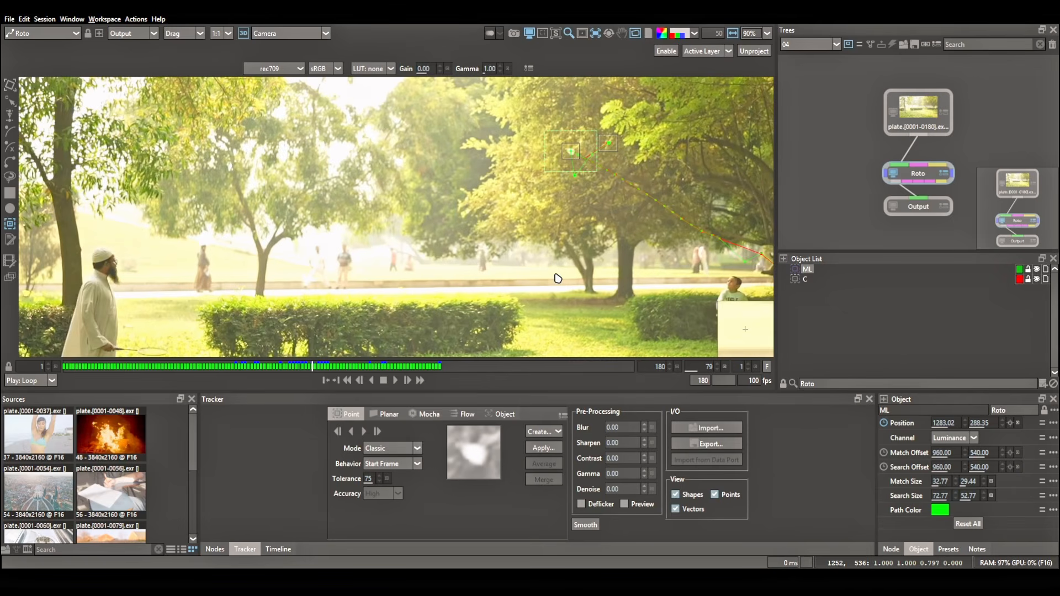
# Open session 05 and place a tracker on the small white square below the pale gable's peak at frame 79.
pyautogui.click(817, 49)
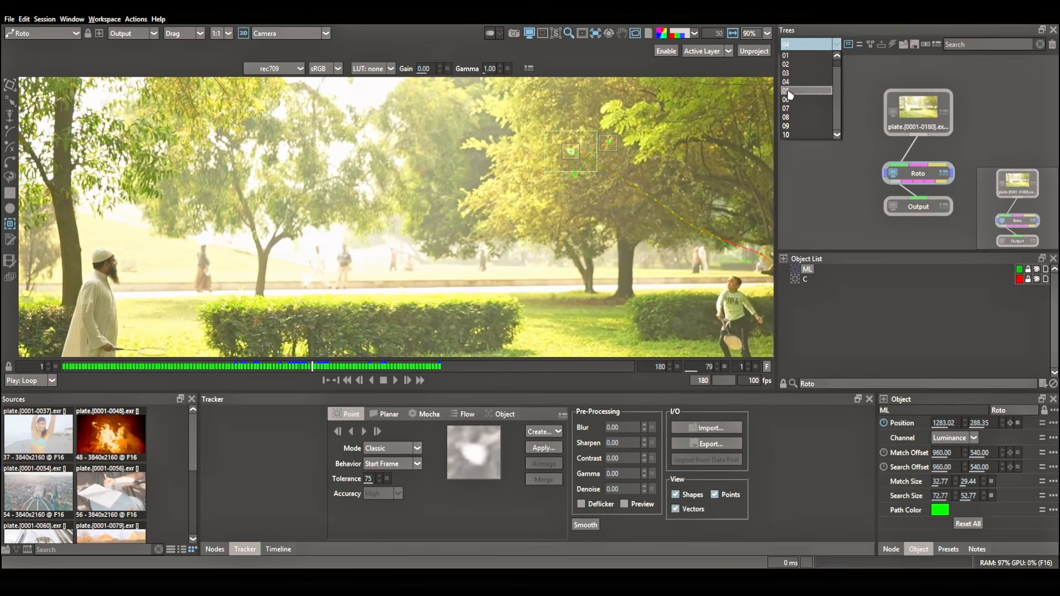
pyautogui.click(788, 93)
pyautogui.scroll(3, 380, 171)
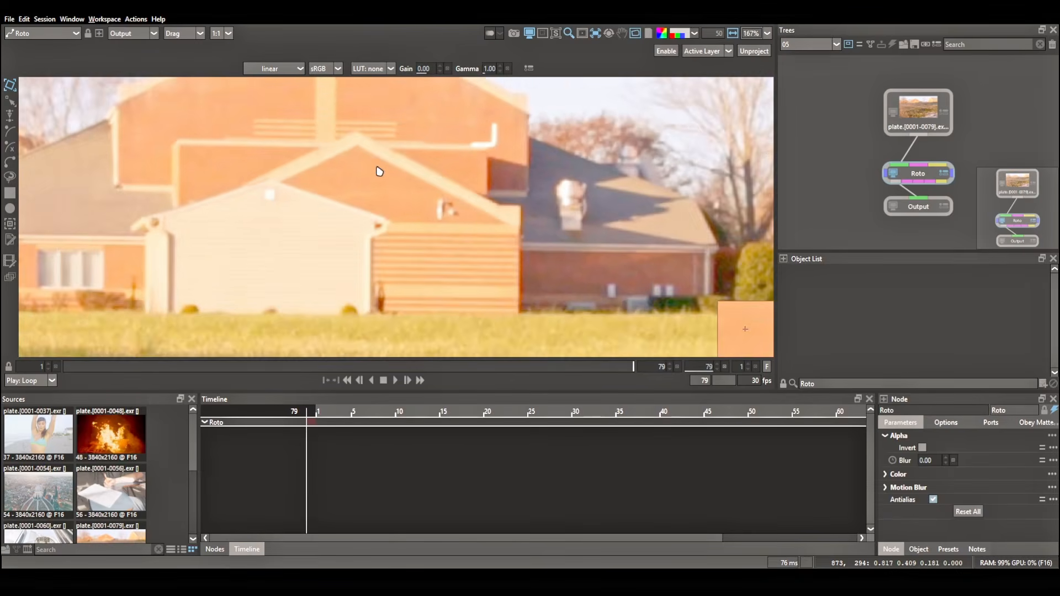
pyautogui.scroll(1, 379, 171)
pyautogui.scroll(1, 248, 192)
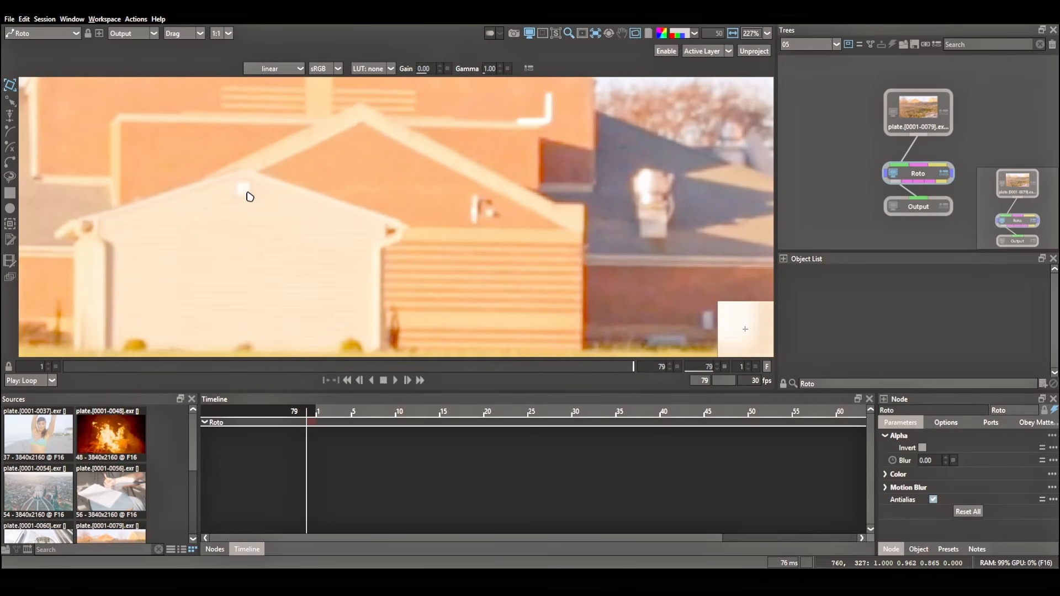
pyautogui.click(10, 224)
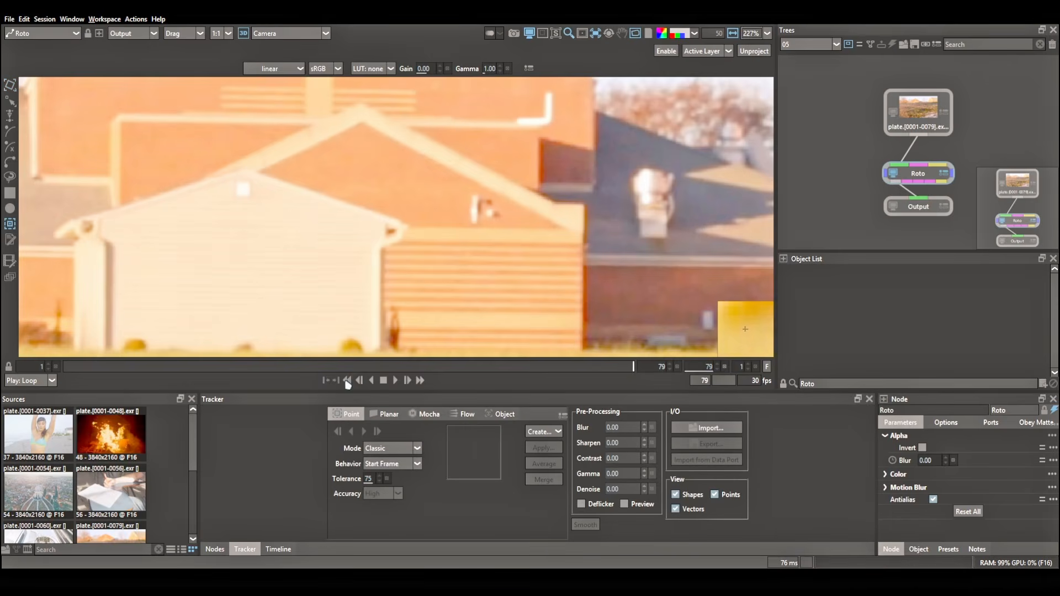
pyautogui.click(243, 188)
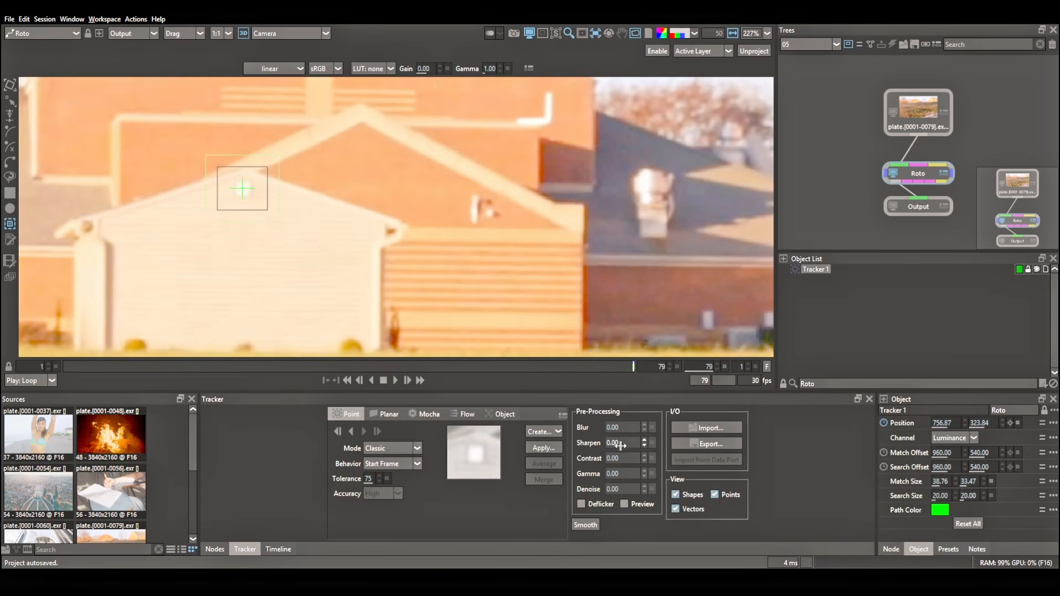
# Track the gable tracker backward to frame 1 in Classic mode, name it C and hide it.
pyautogui.click(352, 431)
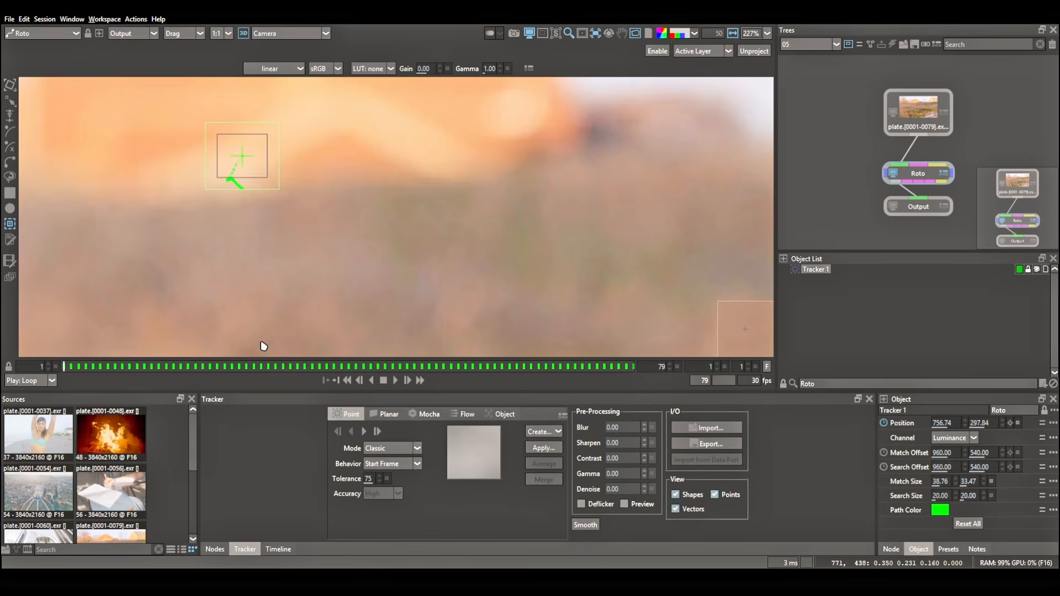
pyautogui.click(828, 270)
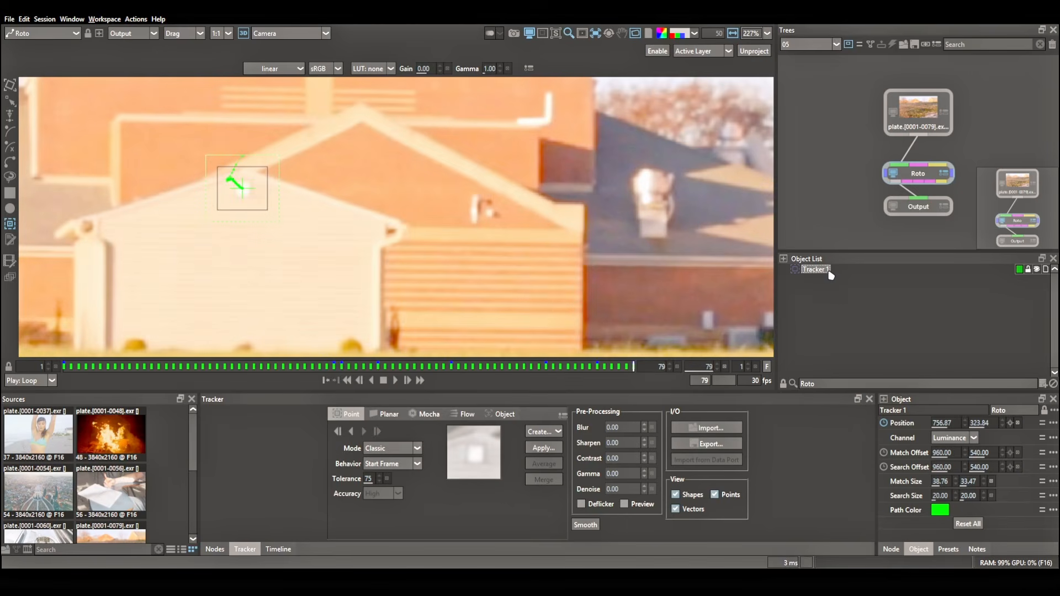
pyautogui.click(895, 336)
pyautogui.click(1036, 270)
# Place a second tracker named ML on the same gable square, colour it red and show C again.
pyautogui.click(243, 189)
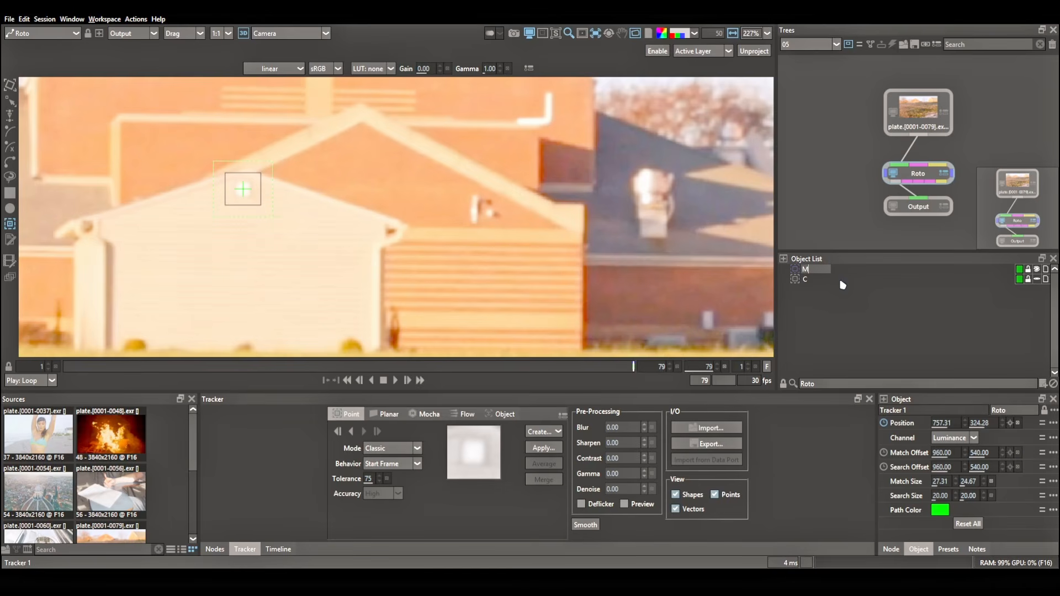
pyautogui.click(1019, 269)
pyautogui.click(1011, 277)
pyautogui.click(1020, 318)
pyautogui.click(1036, 280)
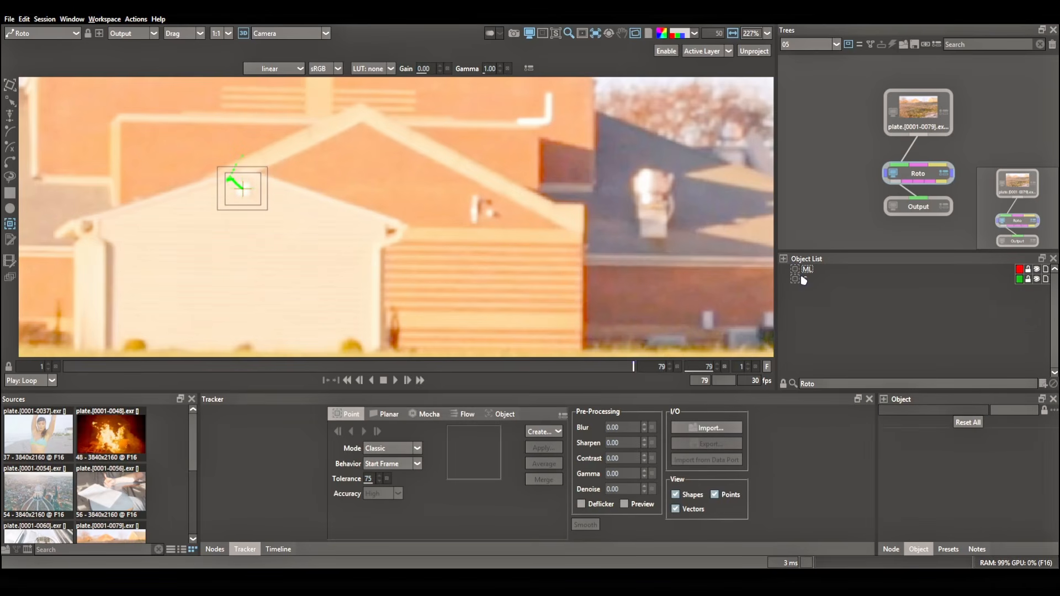
# Track the ML gable tracker backward from frame 79 and scrub through the shot to compare it with C.
pyautogui.click(807, 270)
pyautogui.click(351, 431)
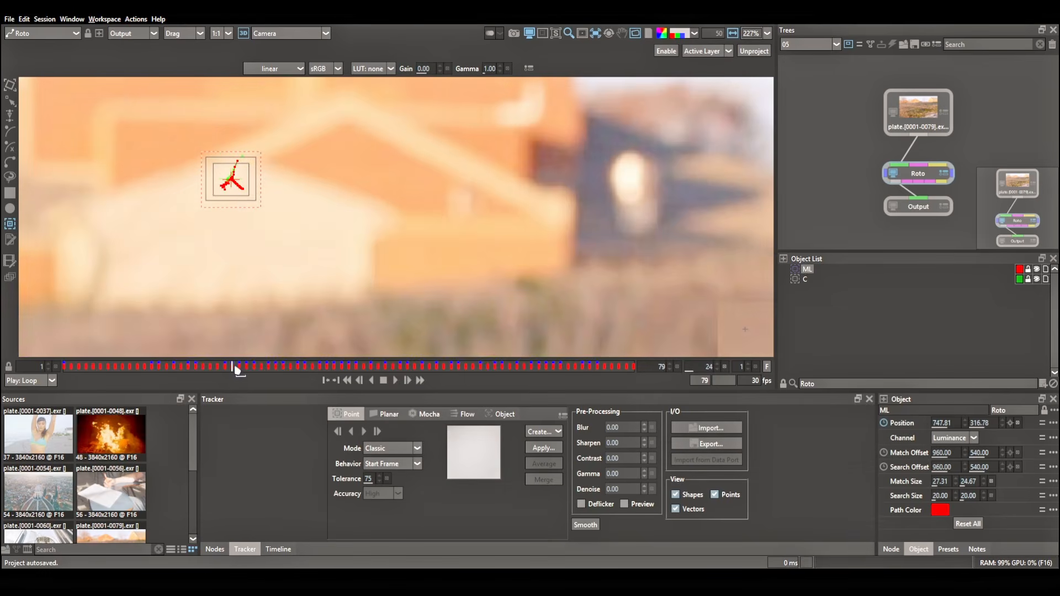
pyautogui.moveTo(234, 368); pyautogui.dragTo(587, 386)
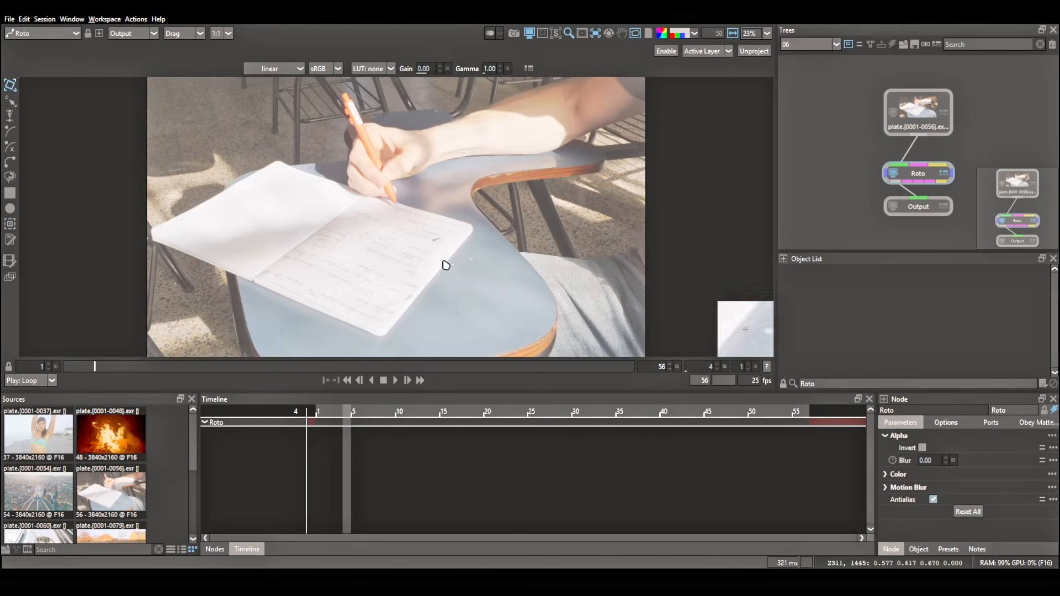
# In session 06, preview the plate and place a Point Track ML tracker on the orange pen's upper end at frame 56.
pyautogui.moveTo(73, 368); pyautogui.dragTo(11, 379)
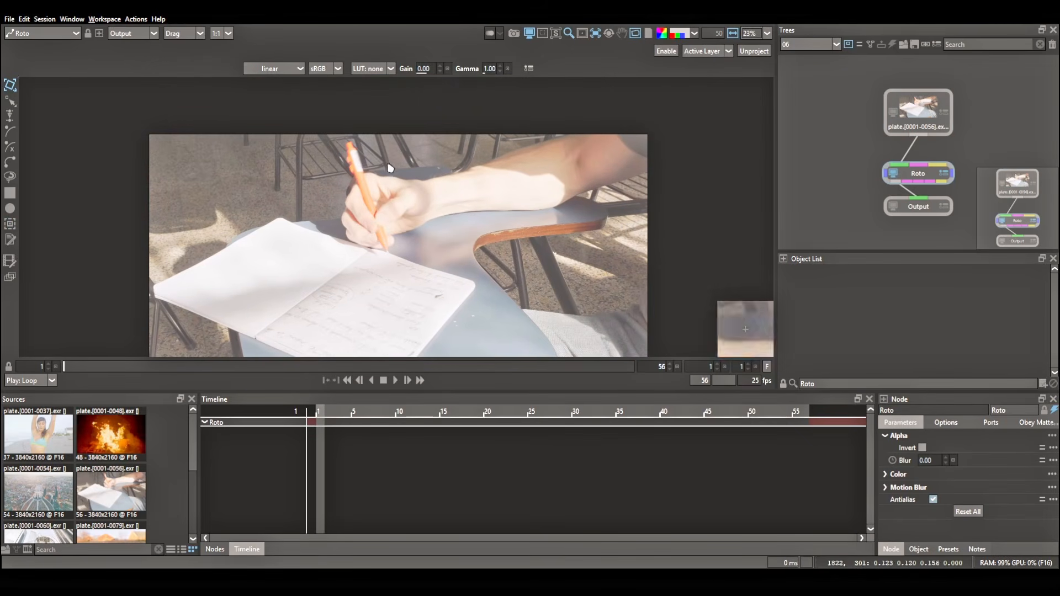
pyautogui.scroll(5, 378, 170)
pyautogui.scroll(1, 366, 219)
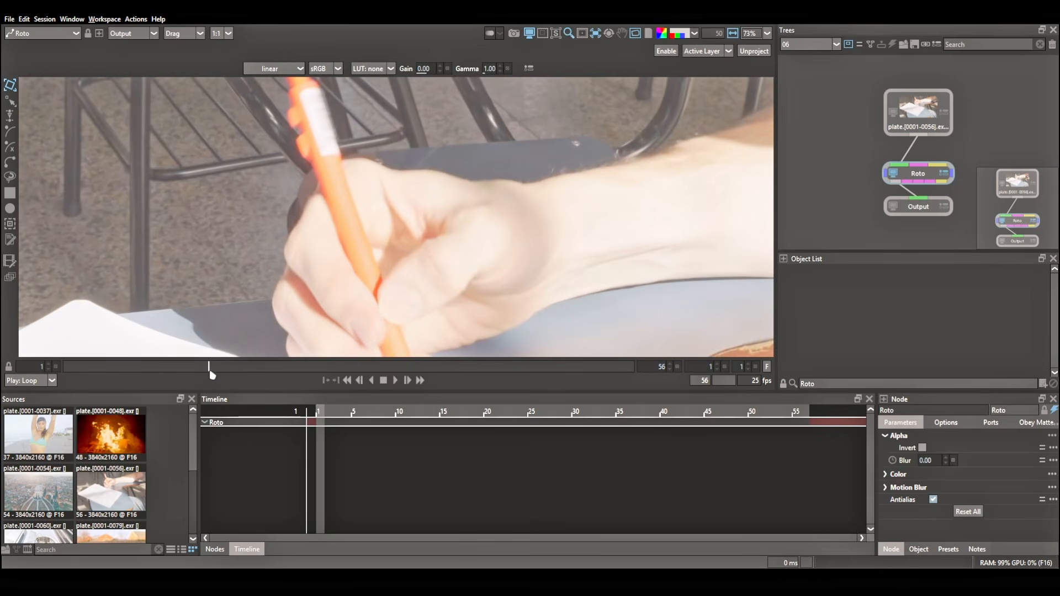
pyautogui.moveTo(210, 369); pyautogui.dragTo(676, 393)
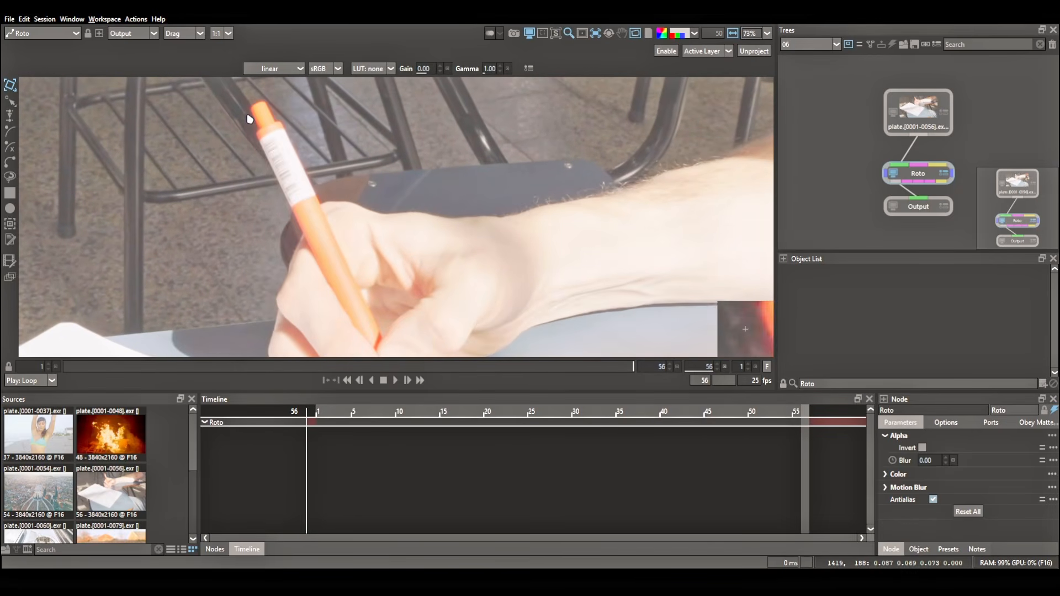
pyautogui.click(10, 224)
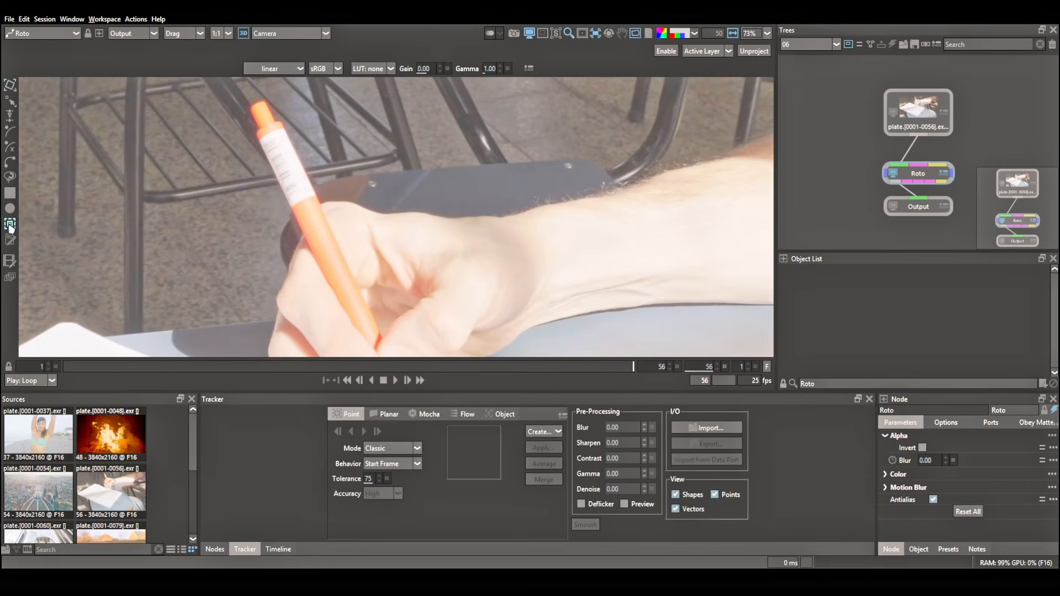
pyautogui.click(389, 459)
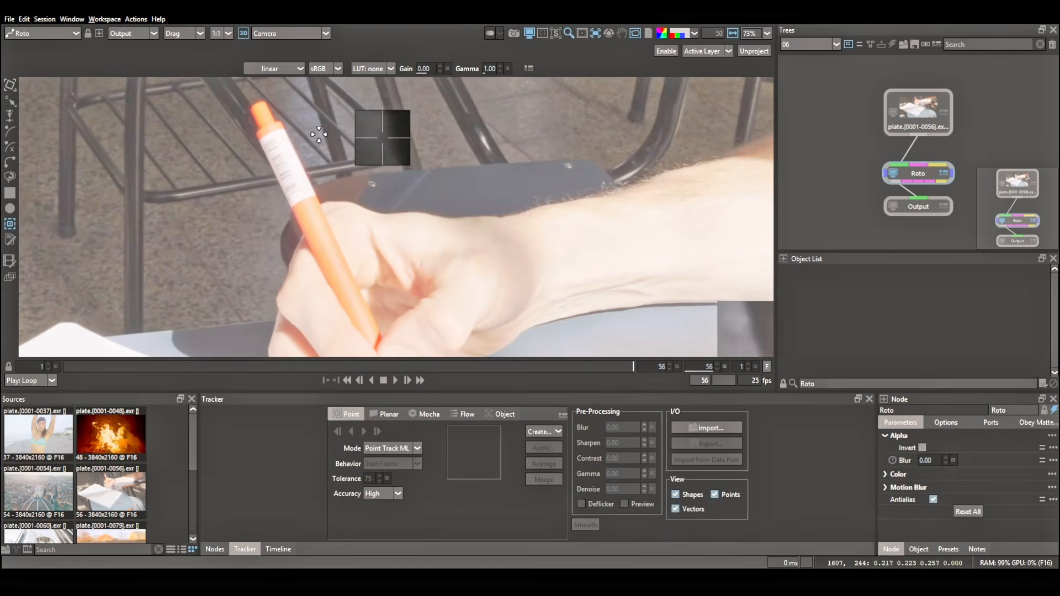
pyautogui.click(259, 106)
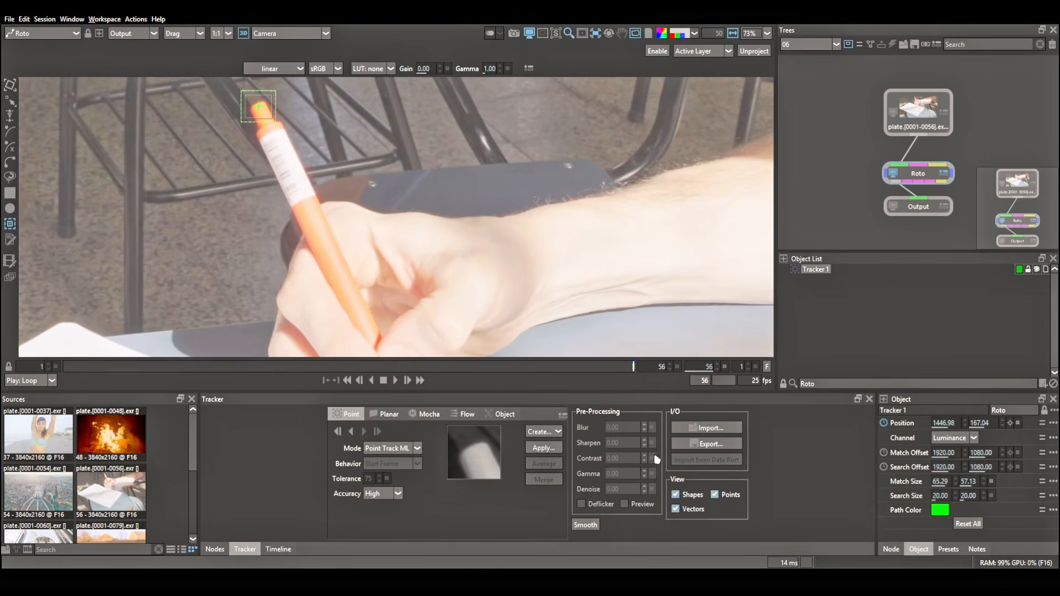
# Track the pen tracker backward from frame 56 to frame 1 and scrub through the shot to check it.
pyautogui.click(351, 433)
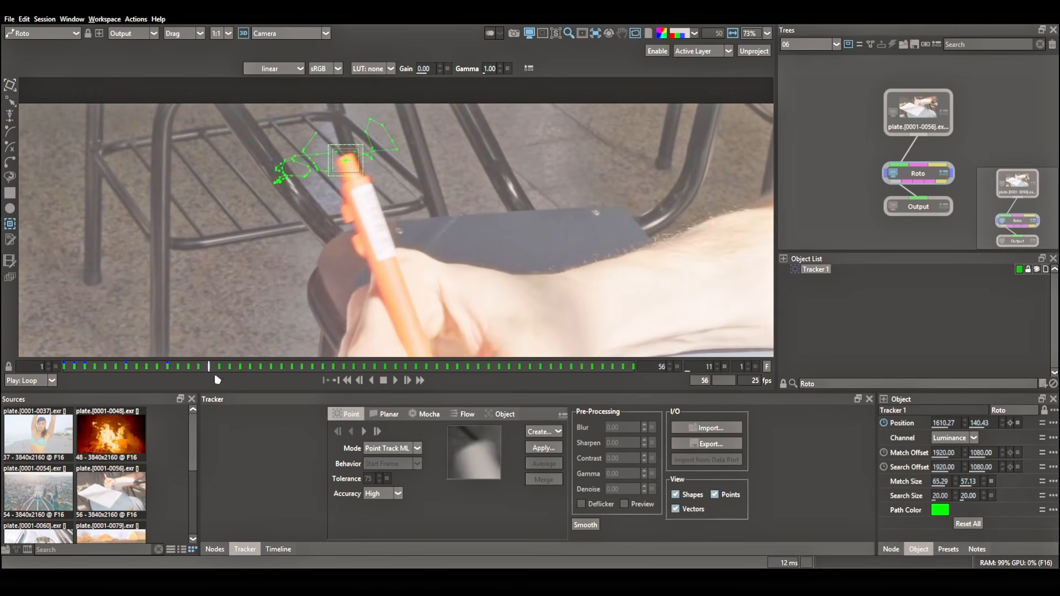
pyautogui.moveTo(345, 386); pyautogui.dragTo(686, 370)
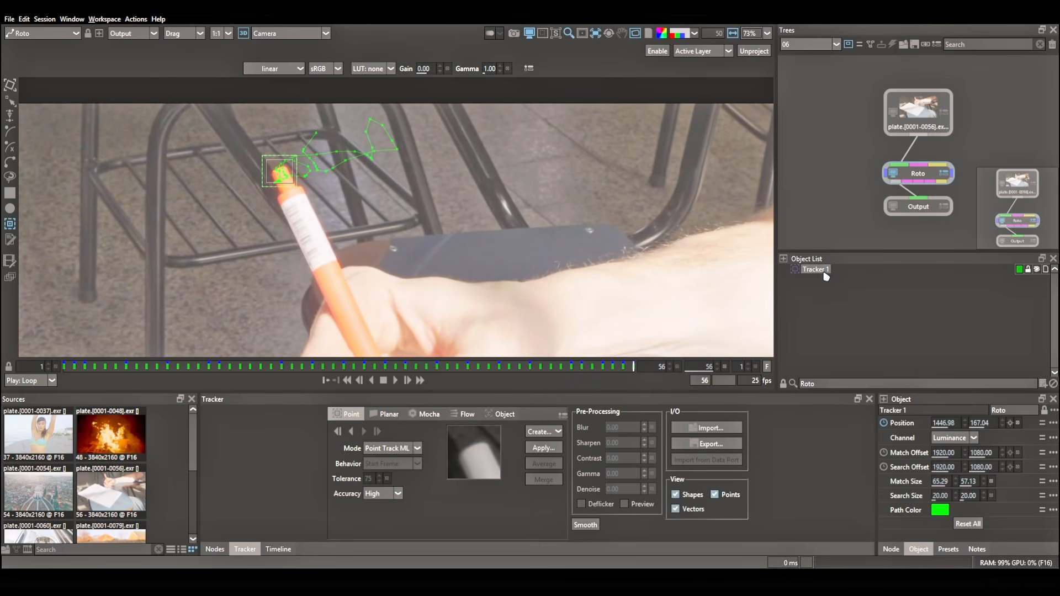
# Rename the pen tracker ML, colour it red and hide it.
pyautogui.click(908, 302)
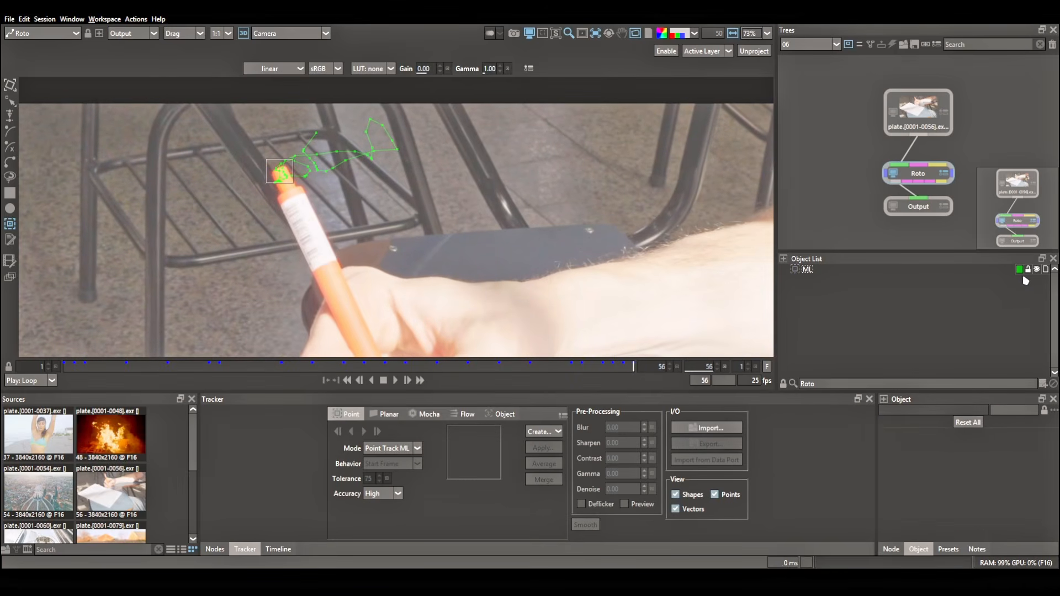
pyautogui.click(1019, 269)
pyautogui.click(1009, 281)
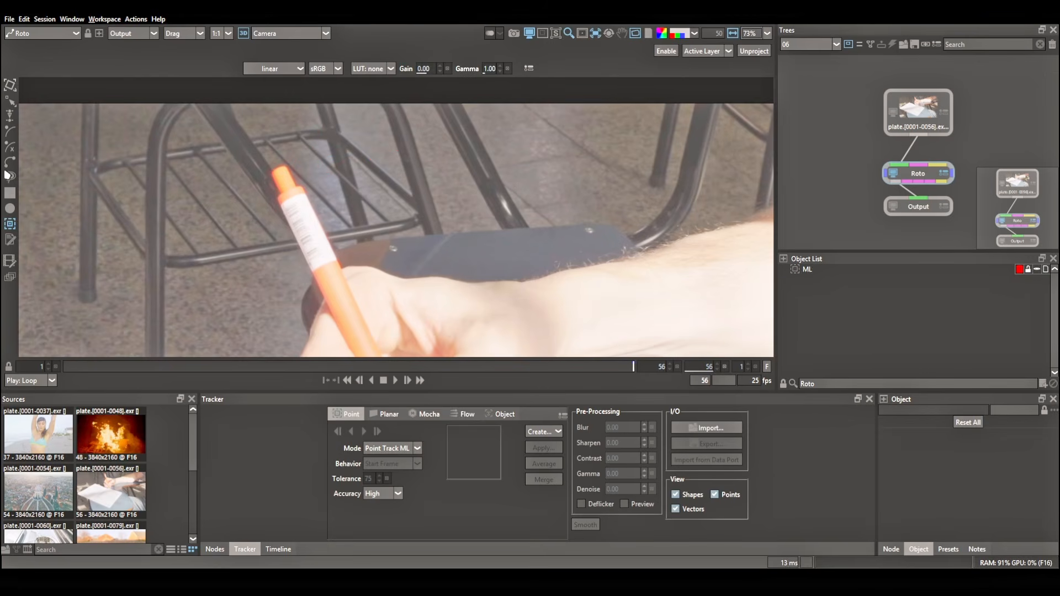
# Place a second tracker on the pen's upper end at frame 56, with match size about 63 × 54 and search size about 27 × 30.
pyautogui.click(278, 168)
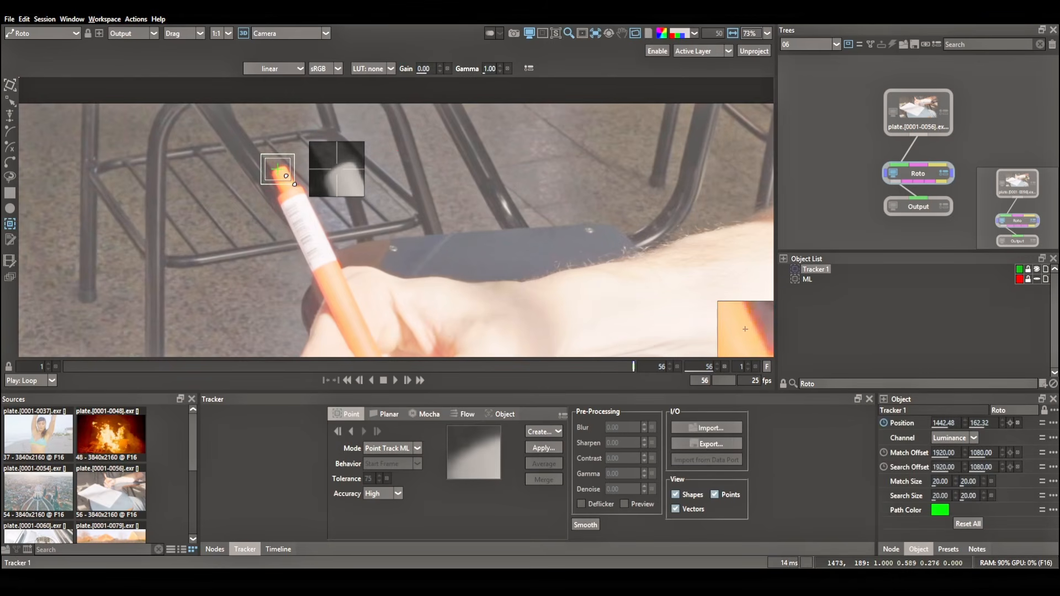
pyautogui.moveTo(290, 180); pyautogui.dragTo(290, 180)
pyautogui.moveTo(295, 184); pyautogui.dragTo(295, 186)
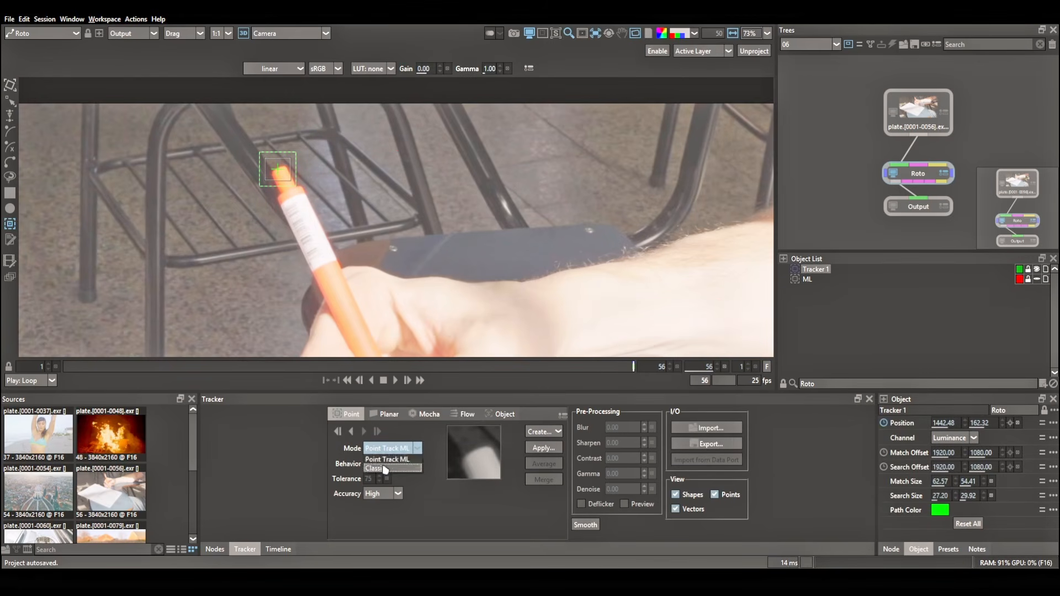
# Track the second pen tracker backward from frame 56 in Classic mode and scrub through the shot to compare it with ML.
pyautogui.click(385, 469)
pyautogui.click(352, 432)
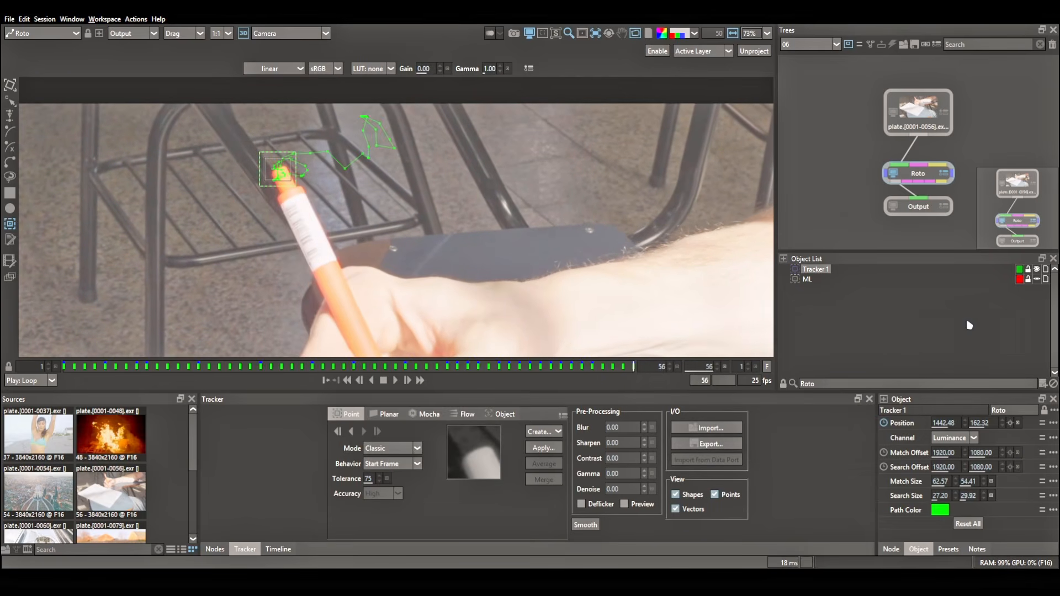
pyautogui.moveTo(621, 373); pyautogui.dragTo(495, 373)
pyautogui.moveTo(417, 373); pyautogui.dragTo(61, 372)
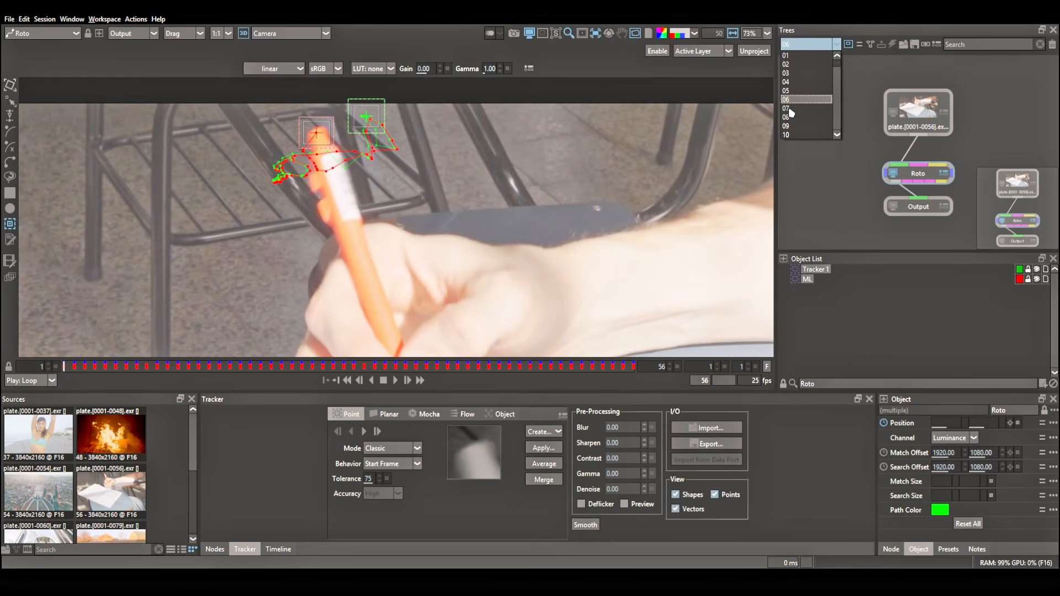
# Open session 07, preview the beach plate and go to frame 20, where the woman's earring is in view.
pyautogui.click(789, 110)
pyautogui.click(396, 380)
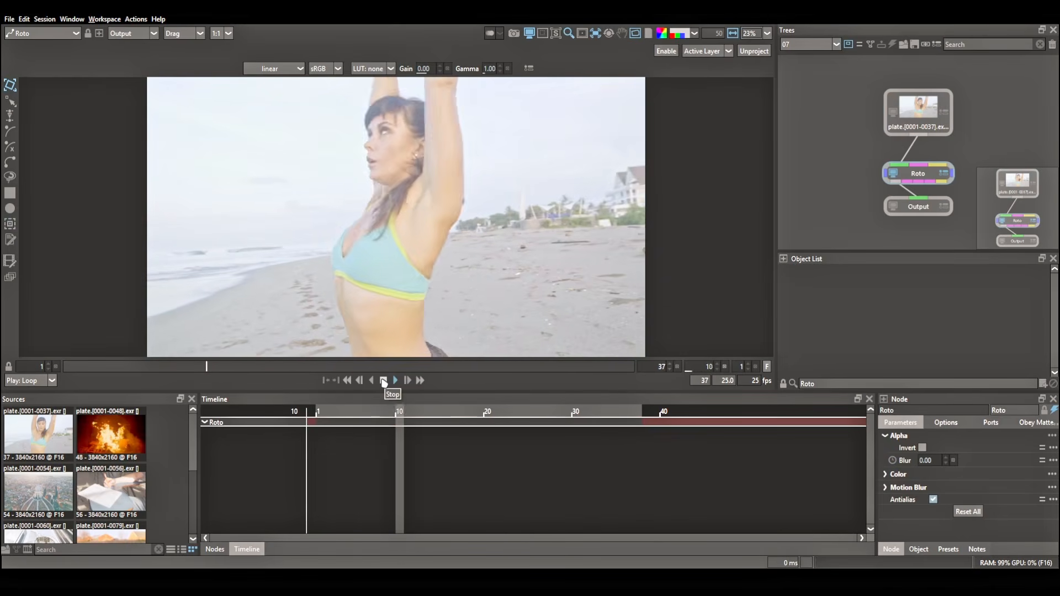
pyautogui.click(384, 381)
pyautogui.moveTo(334, 367); pyautogui.dragTo(53, 371)
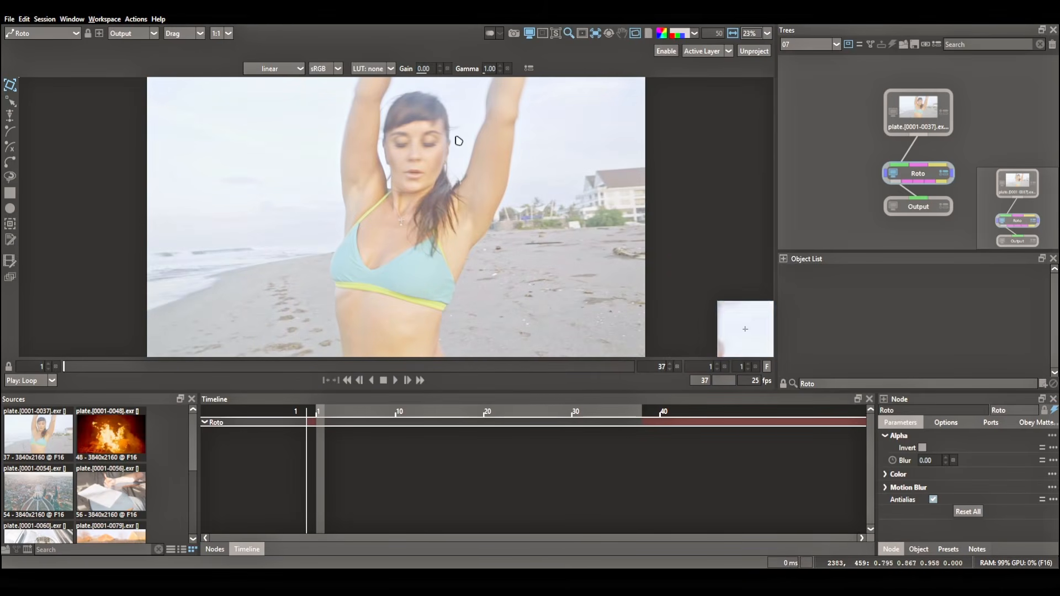
pyautogui.click(209, 369)
pyautogui.scroll(5, 419, 165)
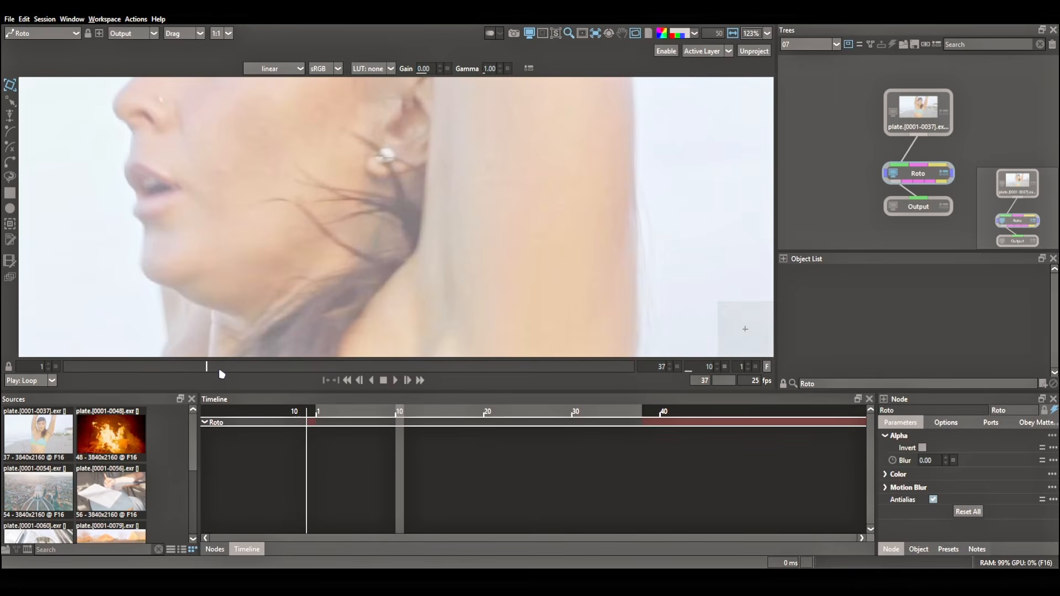
pyautogui.moveTo(220, 374); pyautogui.dragTo(372, 376)
pyautogui.scroll(-2, 333, 205)
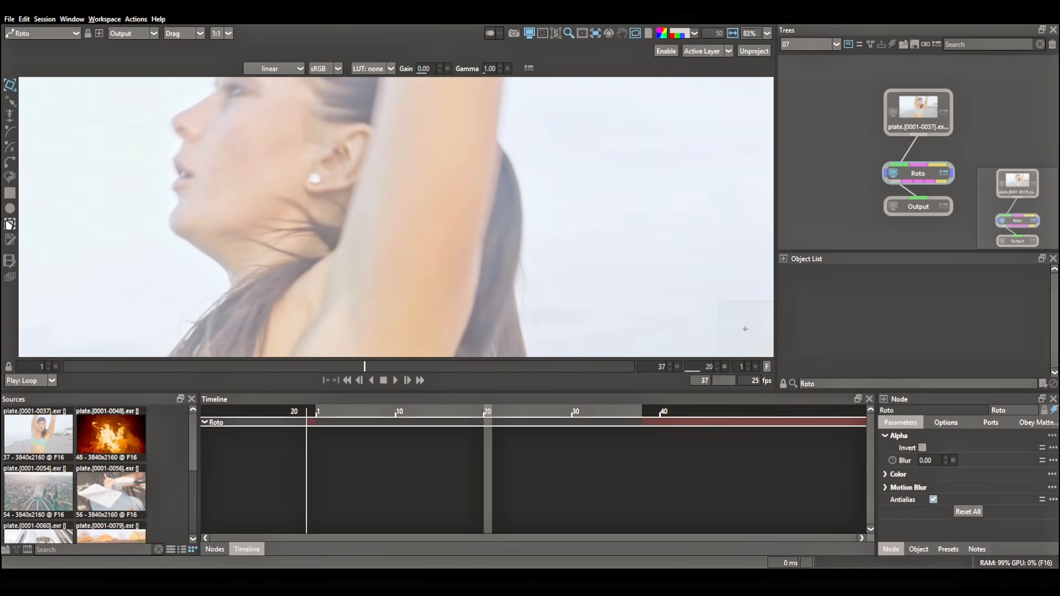
# Place a Point Track ML tracker on the earring at frame 20, with match size about 50 × 60 and search size about 81 × 74.
pyautogui.click(10, 223)
pyautogui.click(388, 448)
pyautogui.click(402, 456)
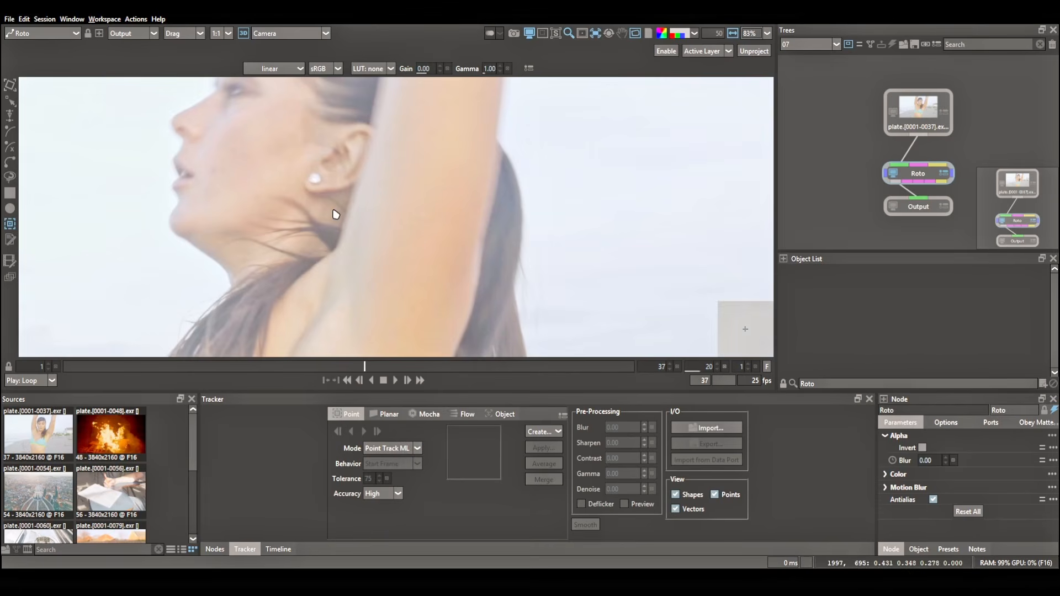
pyautogui.click(315, 179)
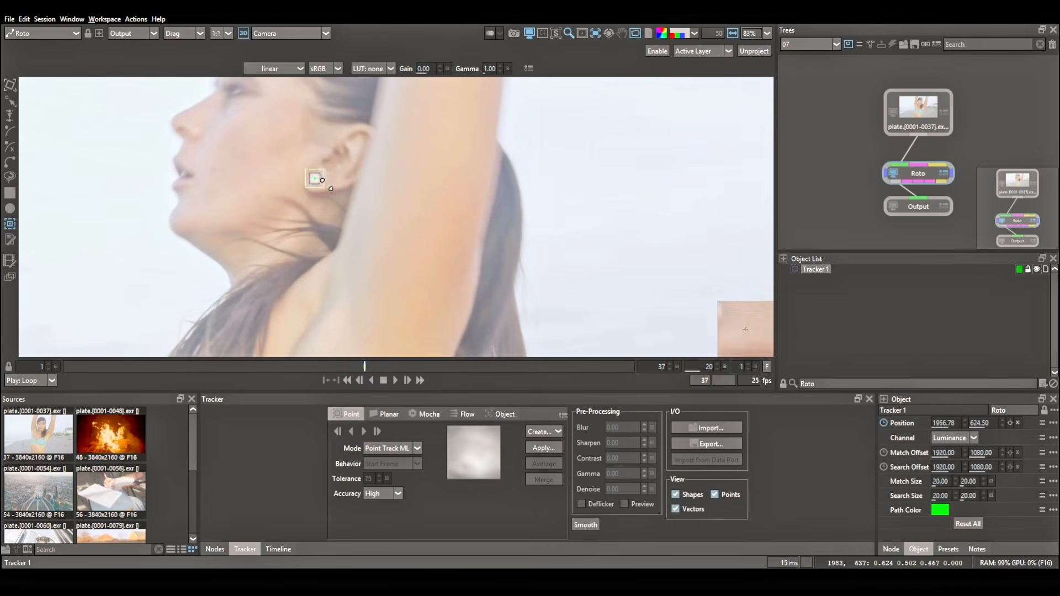
# Track the earring tracker forward and backward from frame 20 and scrub through the shot to check it.
pyautogui.click(365, 432)
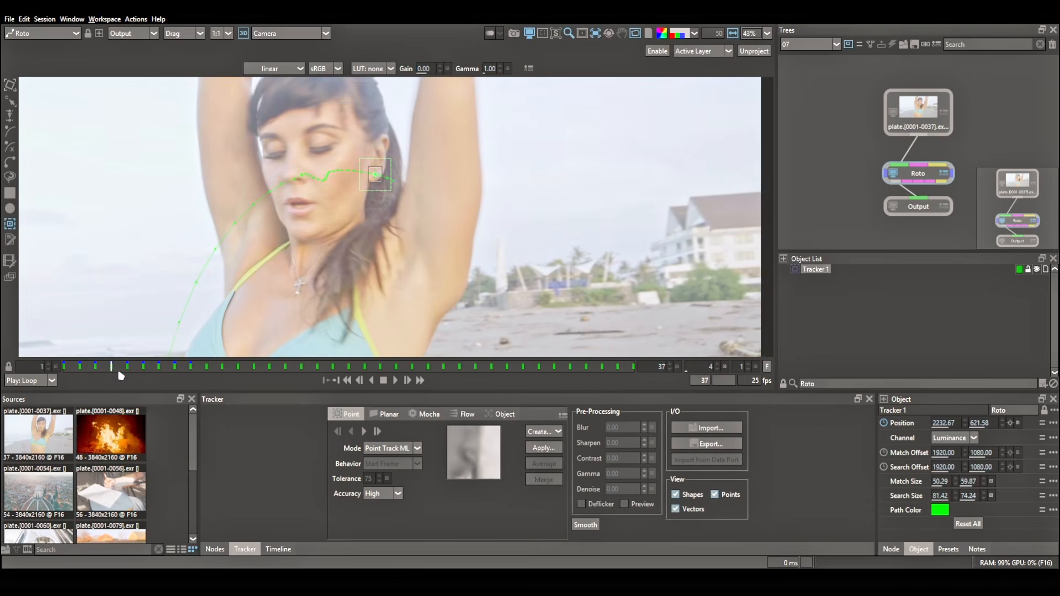
pyautogui.moveTo(120, 376); pyautogui.dragTo(538, 375)
pyautogui.moveTo(412, 298); pyautogui.dragTo(471, 260)
pyautogui.moveTo(544, 371); pyautogui.dragTo(64, 380)
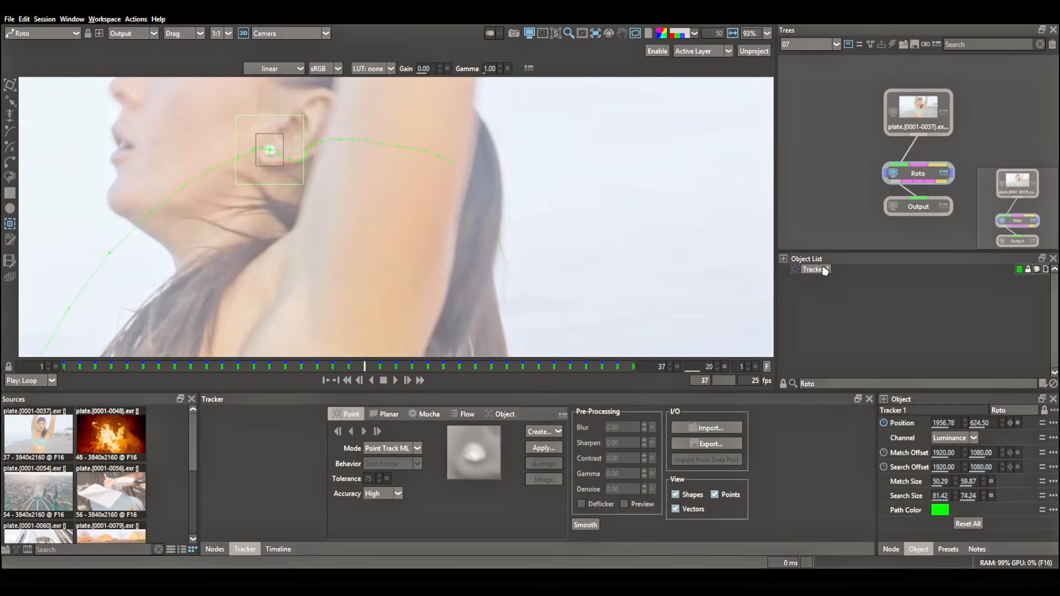
# Rename the earring tracker ML, colour it red, hide it and place a second tracker on the earring at frame 20.
pyautogui.write('M')
pyautogui.write('L')
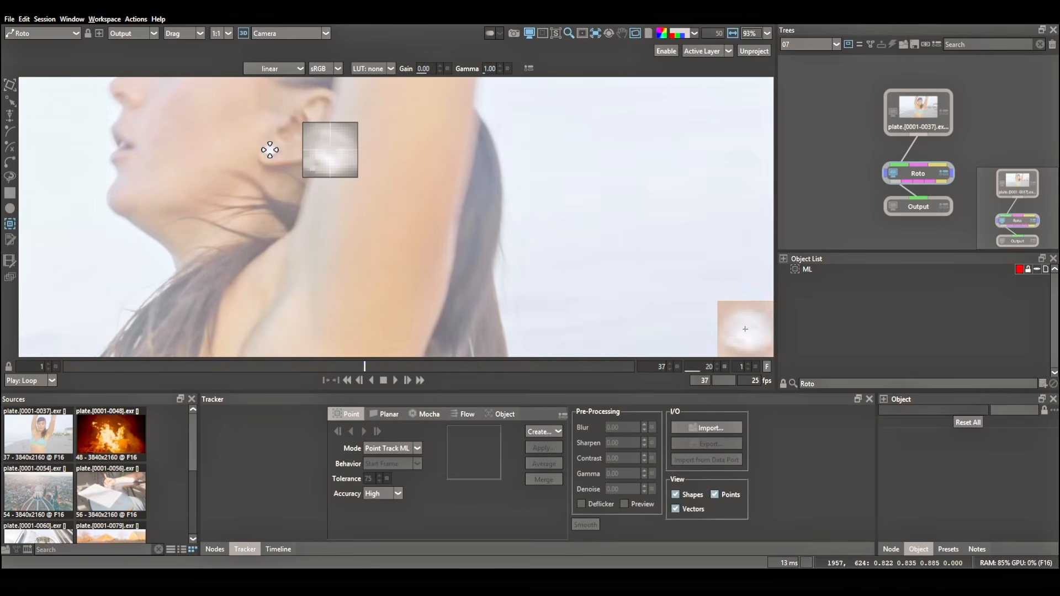
pyautogui.click(270, 150)
# Track the second earring tracker forward and backward from frame 20 in Classic mode and scrub to compare it with ML.
pyautogui.click(364, 431)
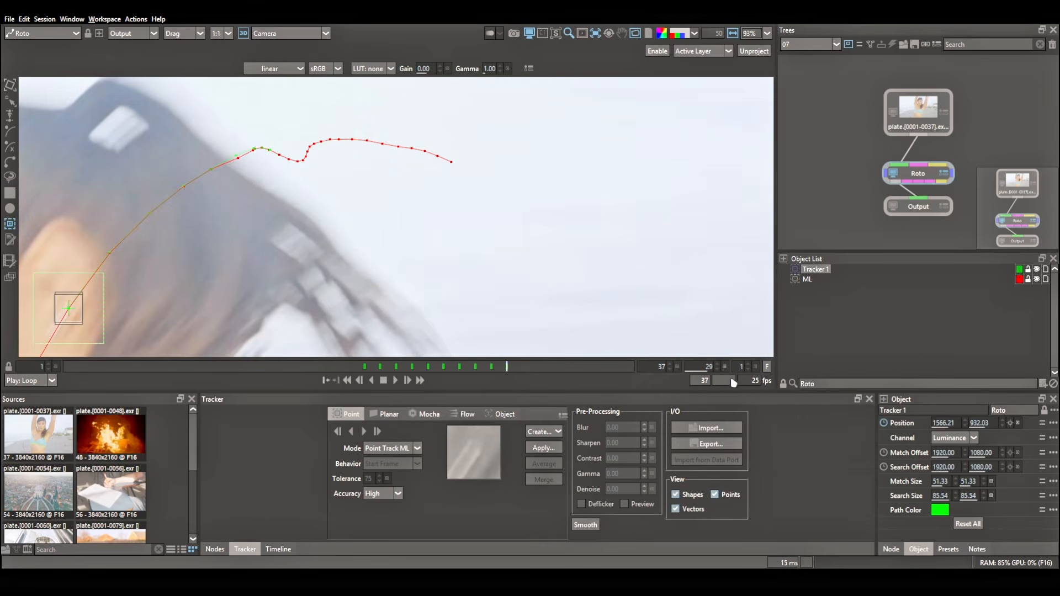
pyautogui.click(390, 468)
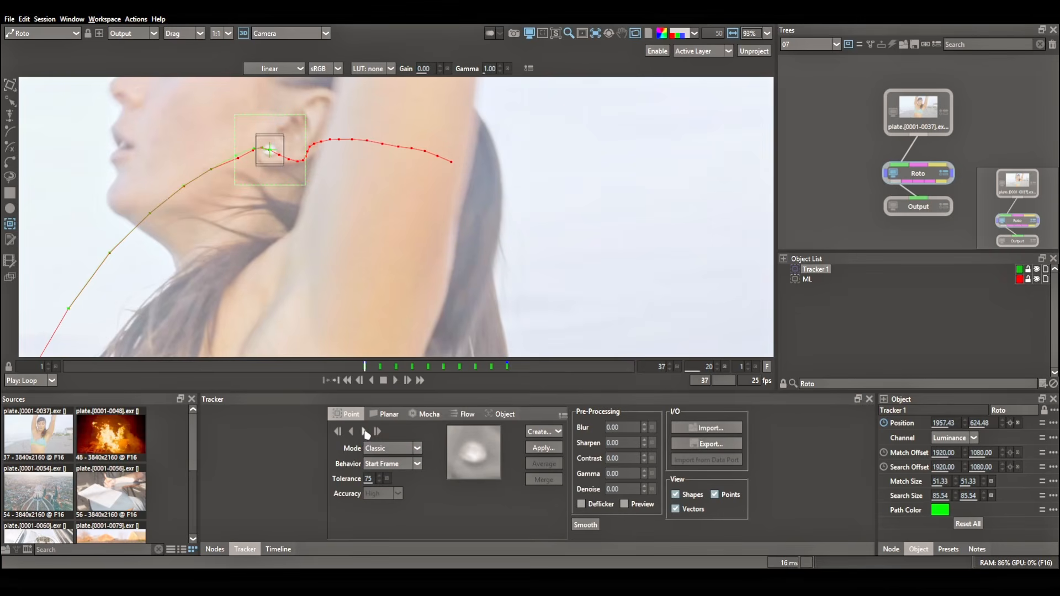
pyautogui.click(364, 432)
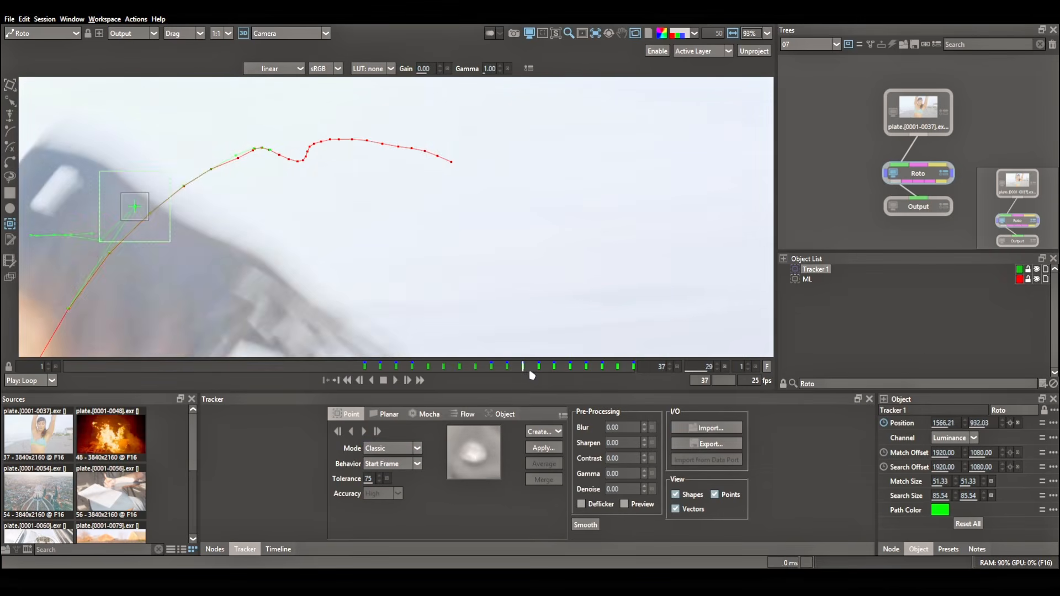
pyautogui.moveTo(531, 373); pyautogui.dragTo(371, 375)
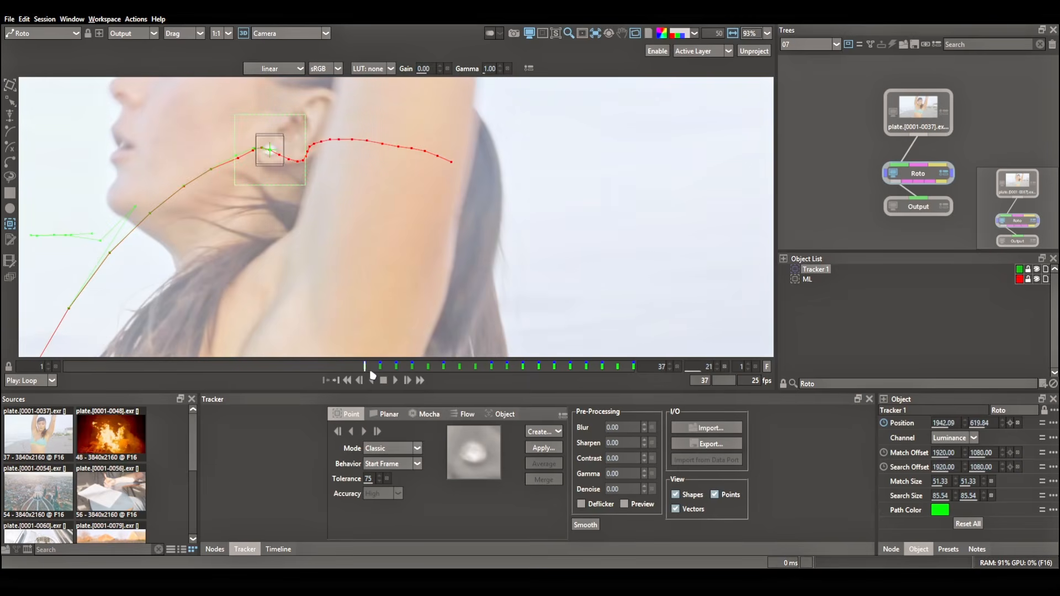
pyautogui.click(351, 431)
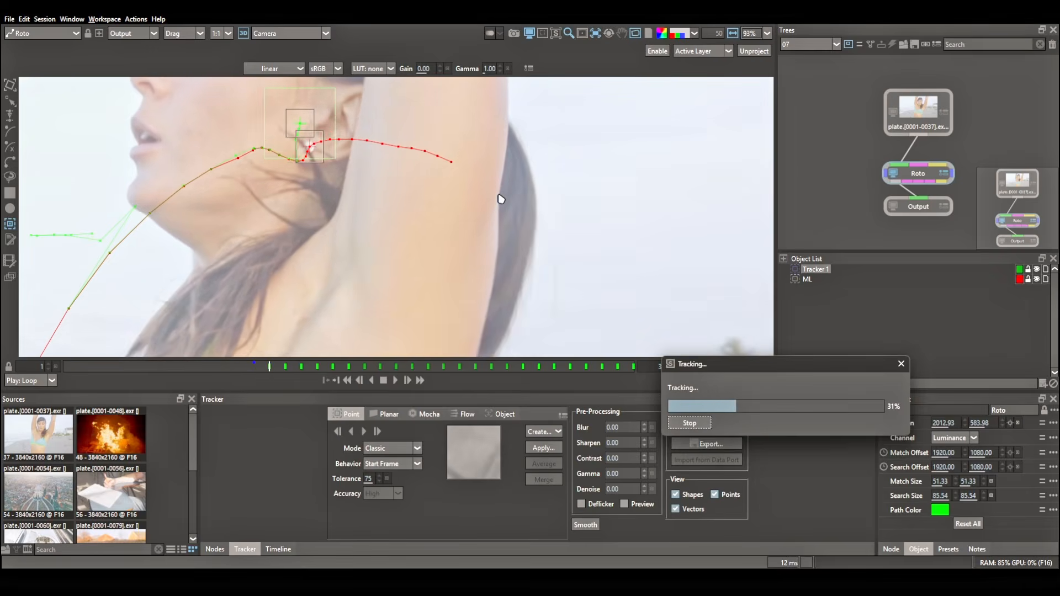
pyautogui.scroll(-5, 450, 281)
pyautogui.moveTo(220, 371)
pyautogui.mouseDown()
pyautogui.moveTo(562, 368)
pyautogui.moveTo(164, 373)
pyautogui.moveTo(224, 370)
pyautogui.mouseUp()
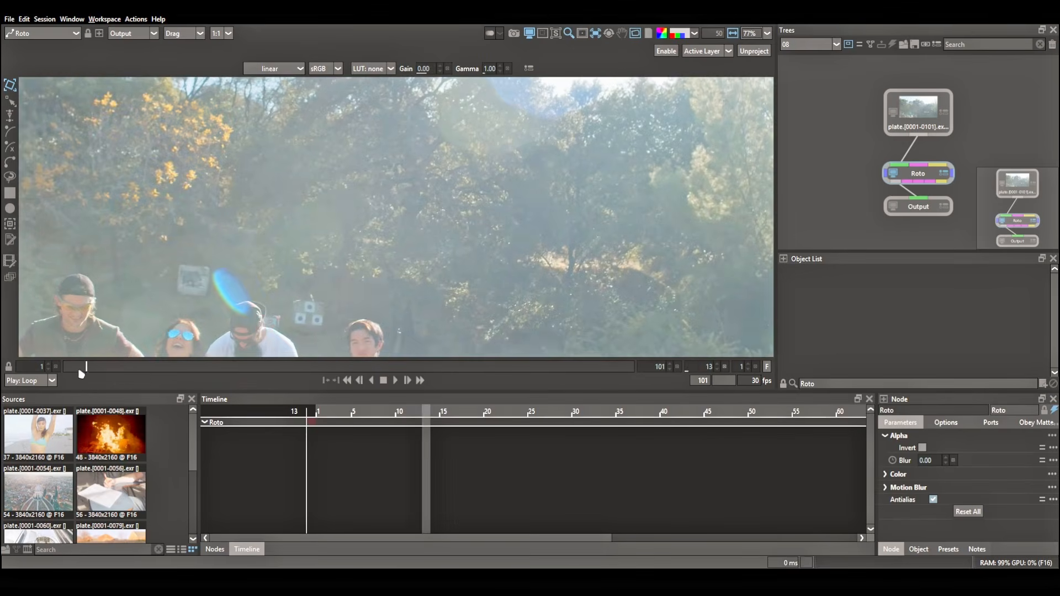
# In session 08, scrub the plate and place a Classic tracker on the uppermost bullseye at frame 100, with search size about 31 × 28.
pyautogui.moveTo(64, 375); pyautogui.dragTo(406, 371)
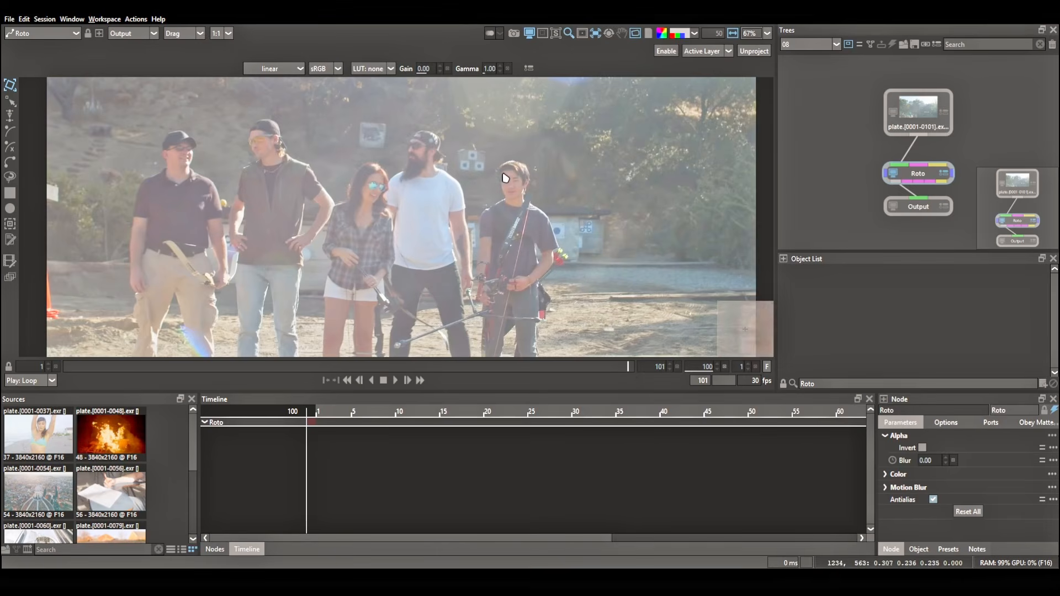
pyautogui.scroll(5, 505, 177)
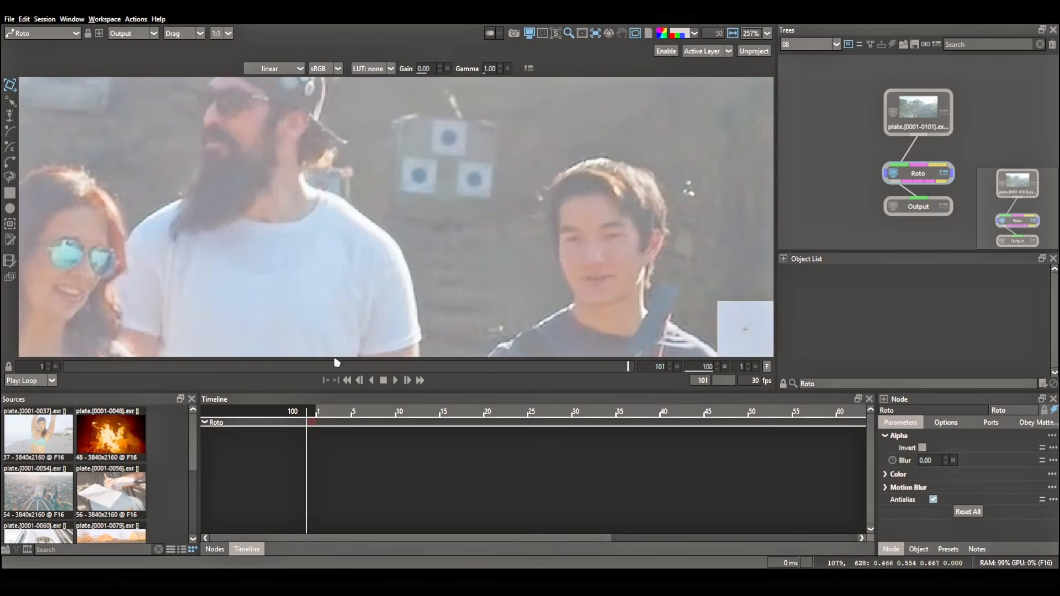
pyautogui.press('t')
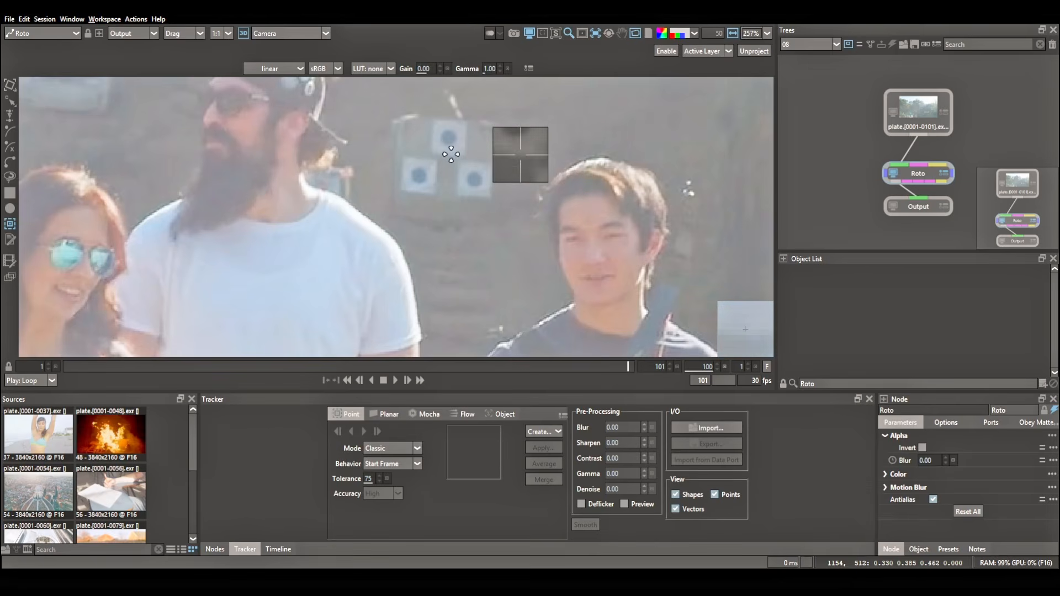
pyautogui.click(448, 136)
pyautogui.moveTo(477, 165); pyautogui.dragTo(484, 171)
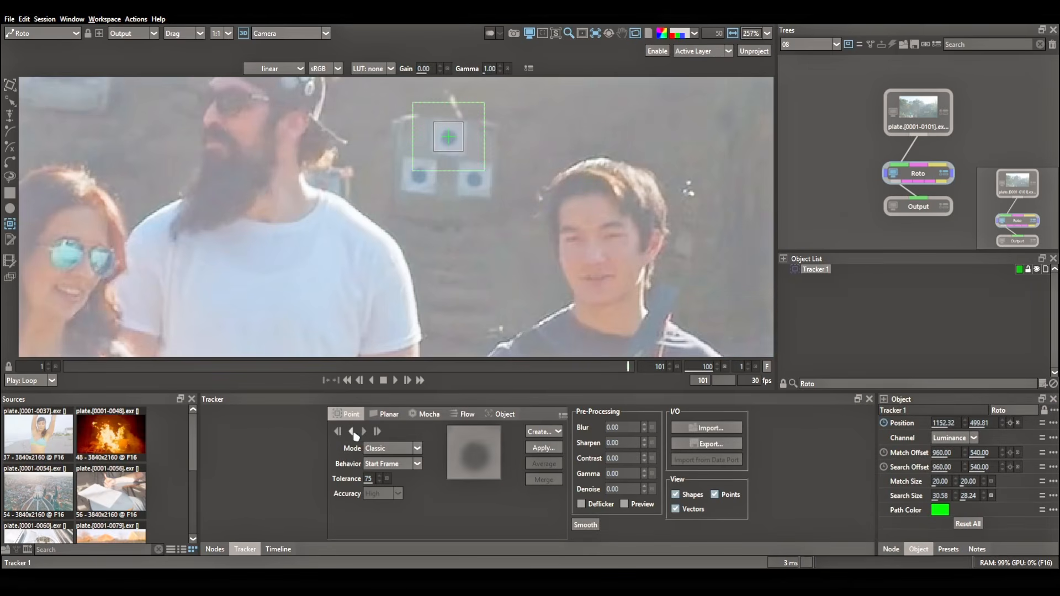
# Track the bullseye tracker backward from frame 100, then name it C, colour it red and hide it.
pyautogui.click(352, 431)
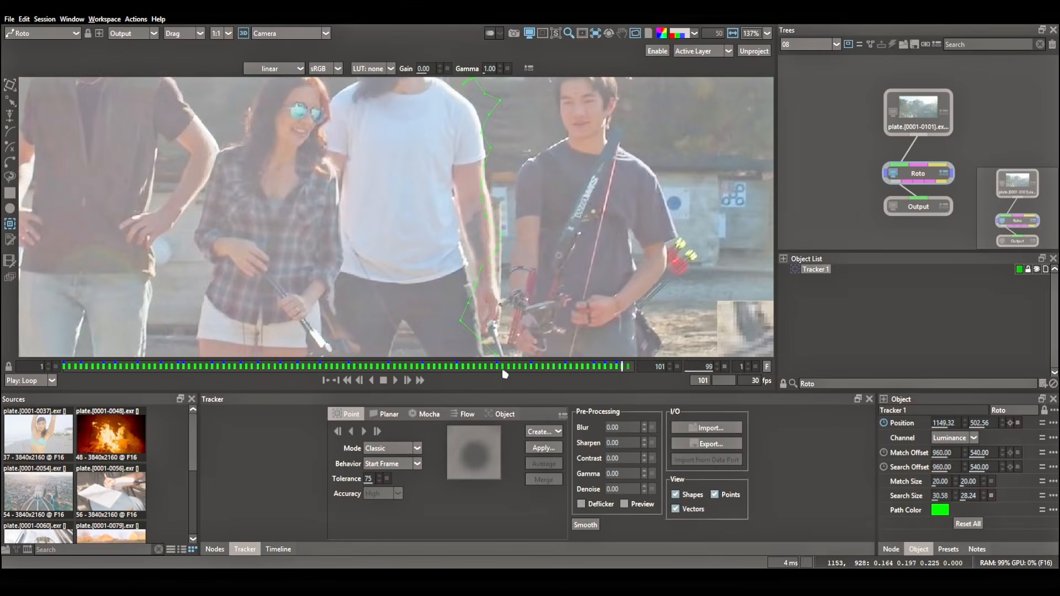
pyautogui.click(885, 306)
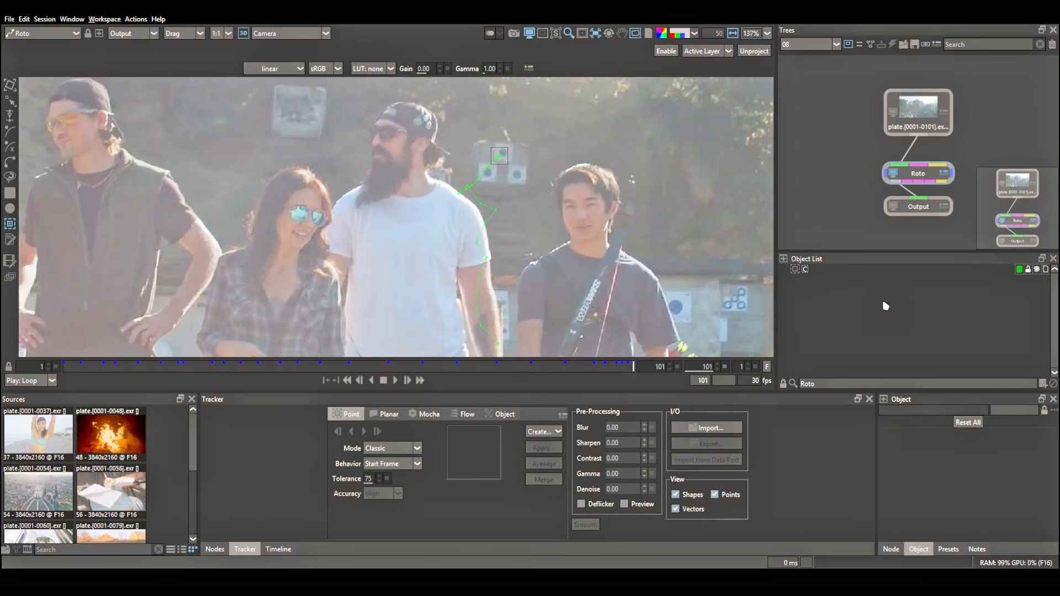
pyautogui.click(1036, 269)
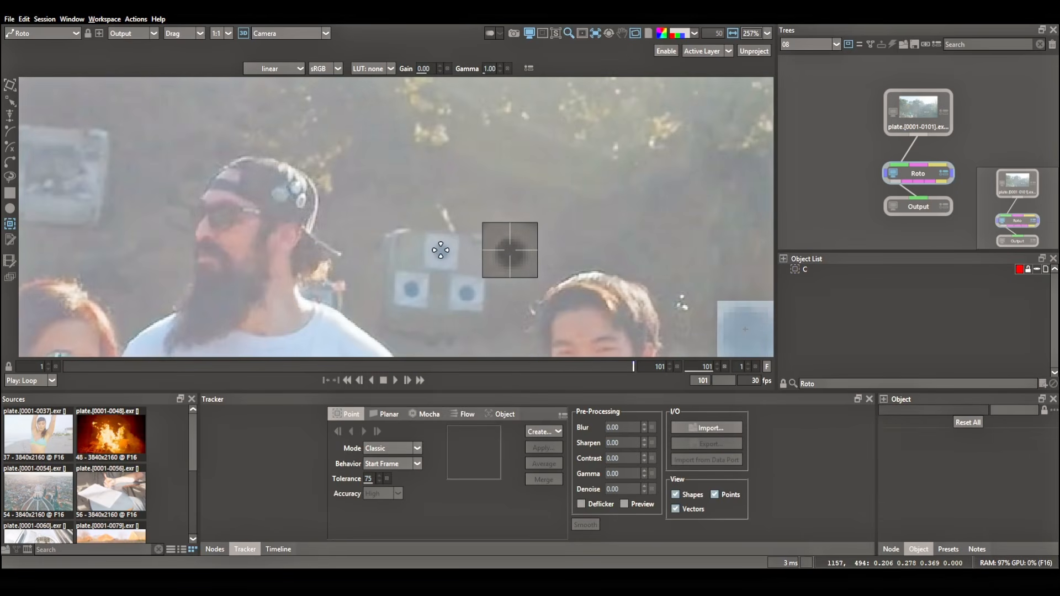
# Place a second tracker named ML on the same bullseye at frame 101 and track it backward in Point Track ML mode.
pyautogui.click(441, 250)
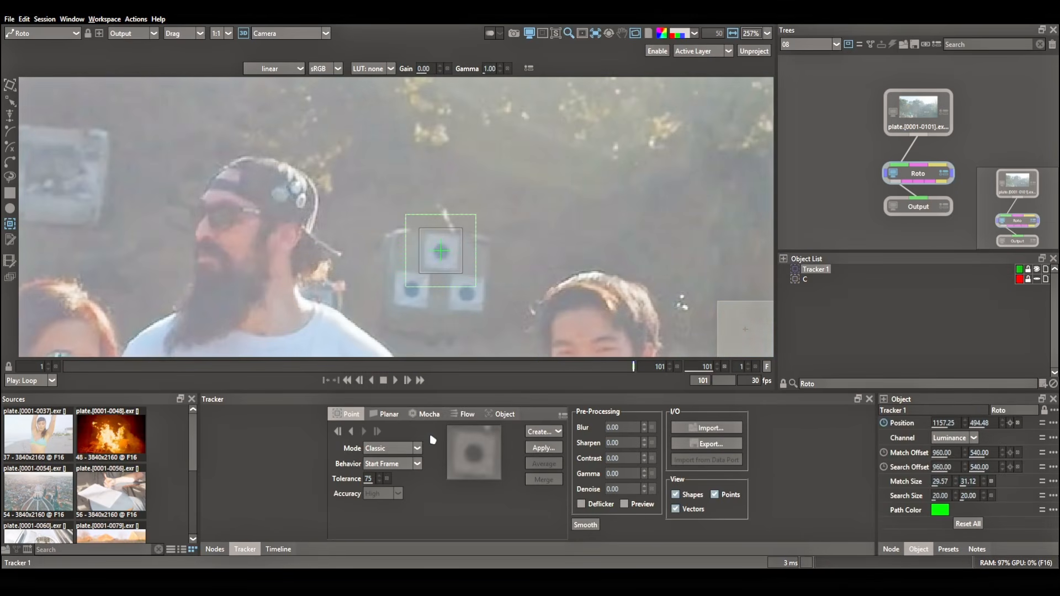
pyautogui.click(408, 448)
pyautogui.click(393, 459)
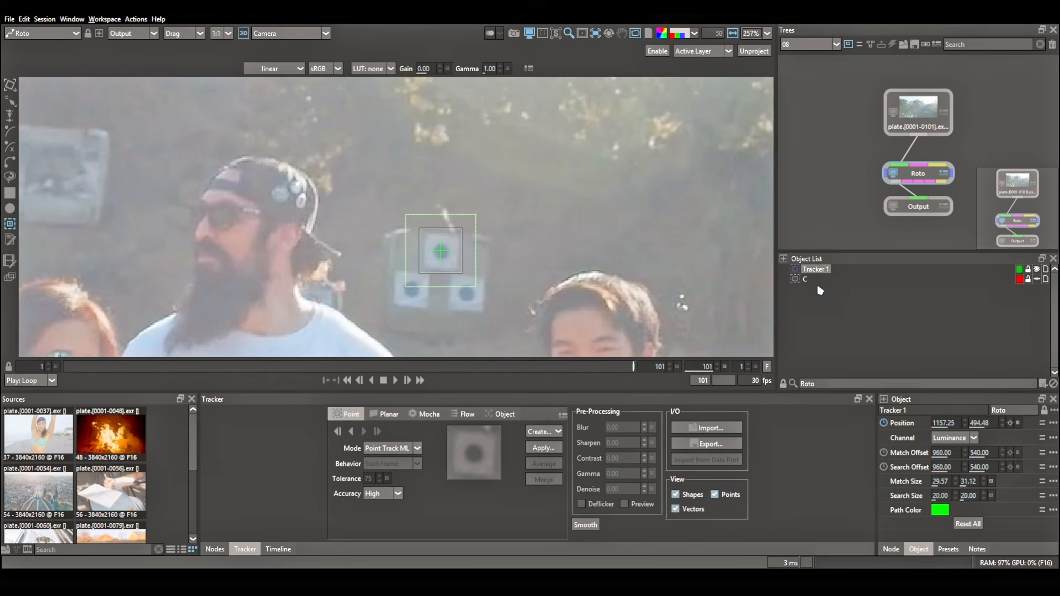
pyautogui.click(337, 431)
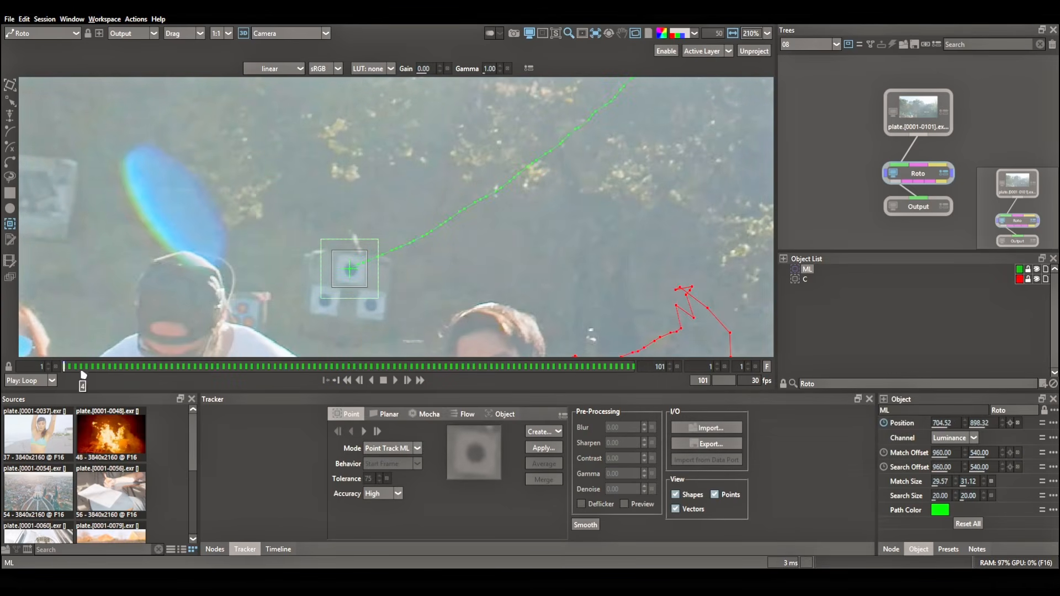
# Scrub through the session 08 shot and compare the ML and C tracking paths, especially across the hazy light-flare frames.
pyautogui.moveTo(82, 375); pyautogui.dragTo(295, 378)
pyautogui.moveTo(615, 217); pyautogui.dragTo(370, 313)
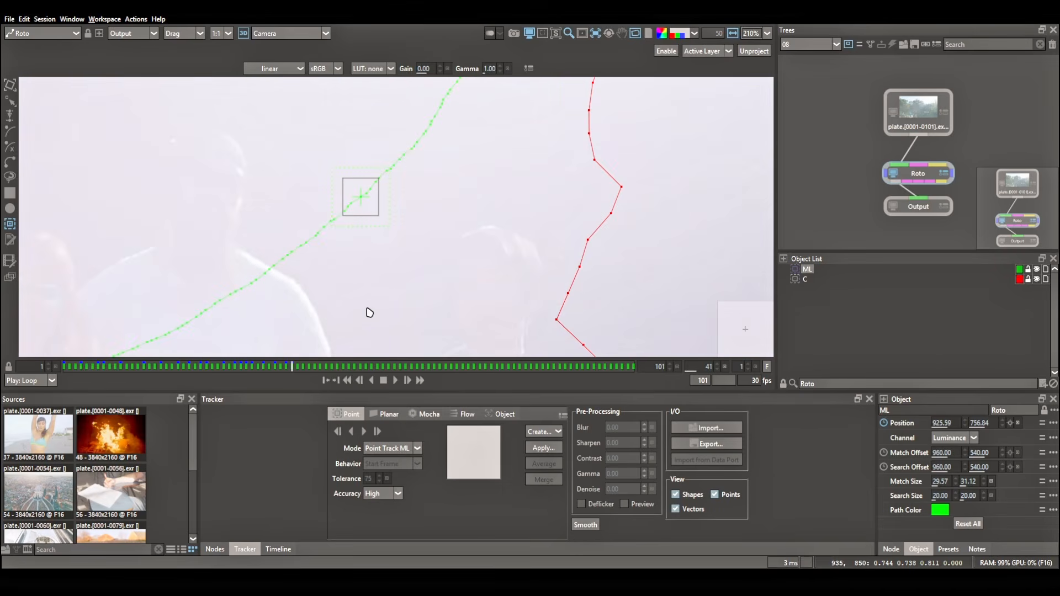
pyautogui.moveTo(243, 374); pyautogui.dragTo(303, 370)
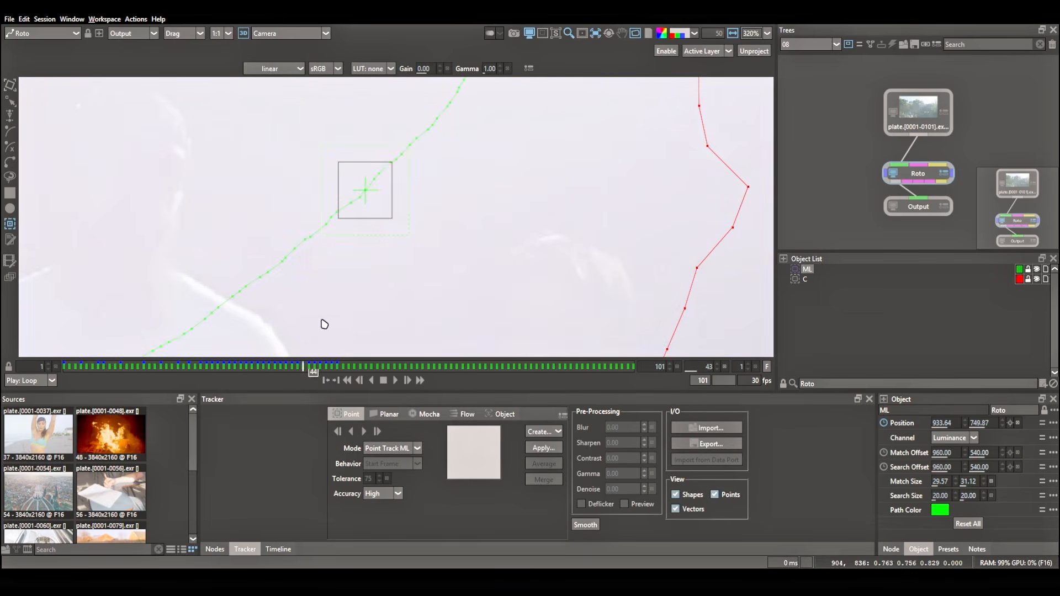
pyautogui.moveTo(457, 141); pyautogui.dragTo(417, 203)
pyautogui.scroll(-5, 464, 266)
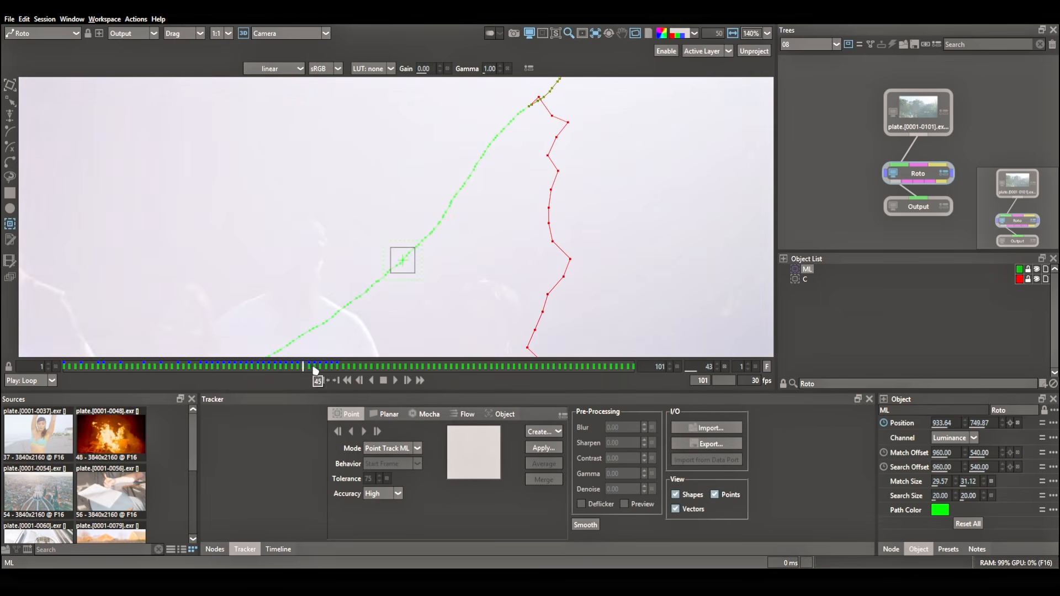
pyautogui.moveTo(370, 370); pyautogui.dragTo(450, 367)
pyautogui.scroll(-5, 563, 239)
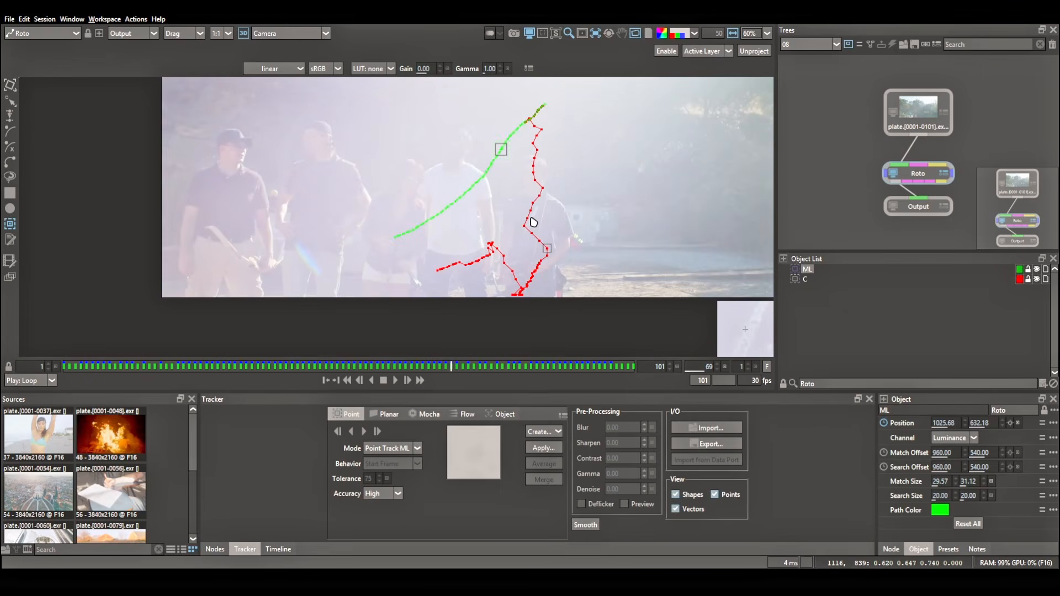
# Open session 09 with the fire plate.
pyautogui.click(823, 48)
pyautogui.click(799, 125)
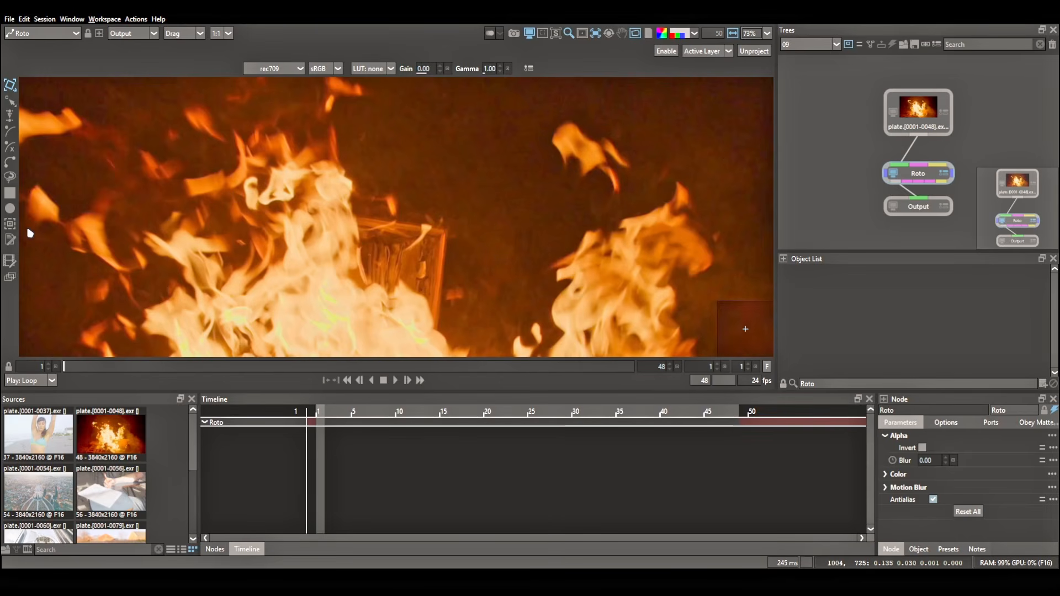
# Track the burning wooden block's upper corner forward from frame 1 in Classic mode, name the tracker C, hide it and return to frame 1.
pyautogui.click(10, 224)
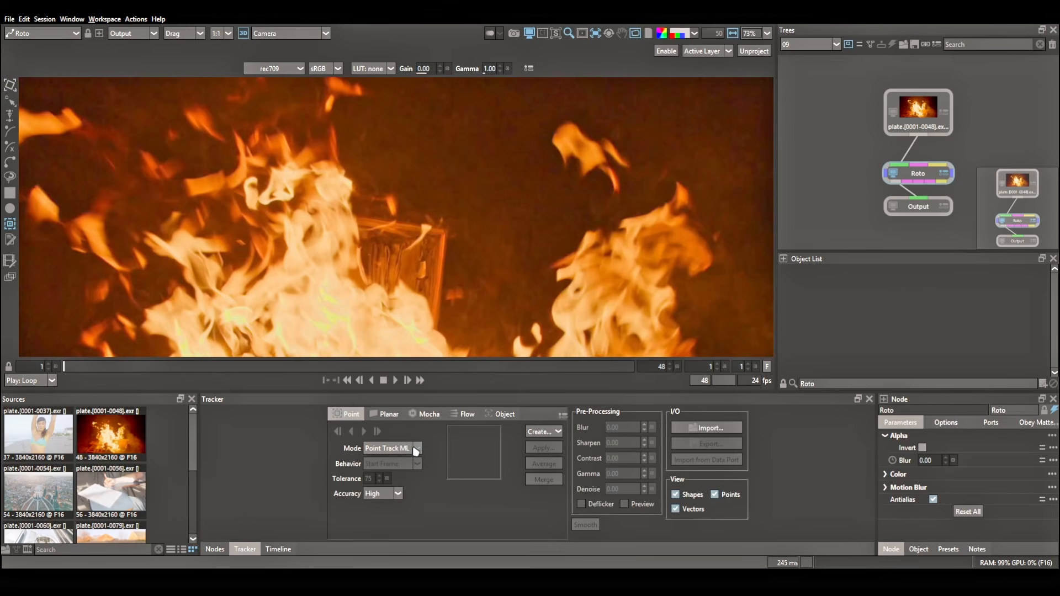
pyautogui.click(376, 468)
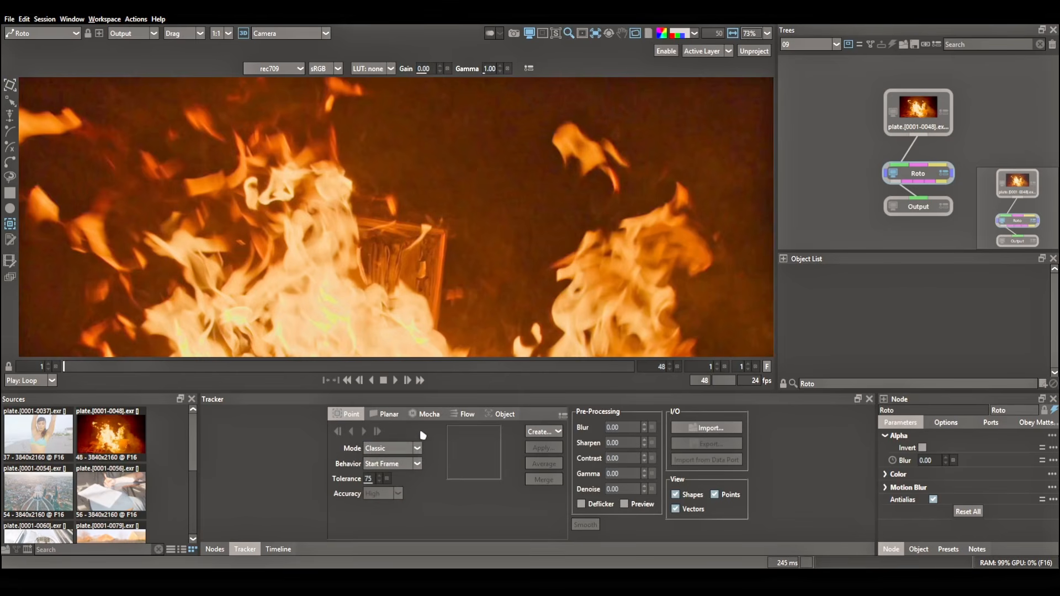
pyautogui.click(364, 431)
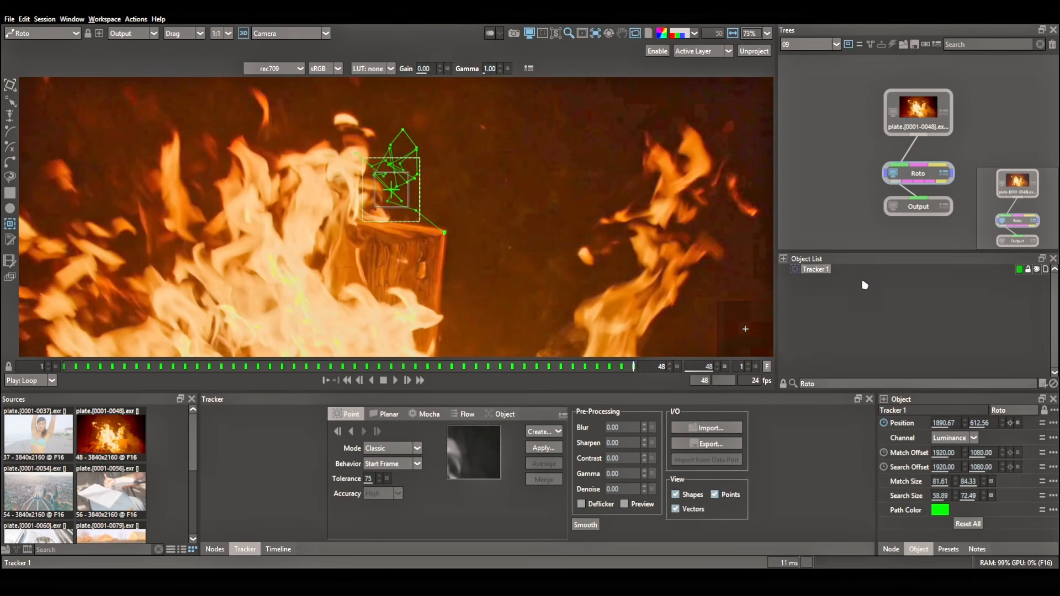
pyautogui.click(905, 295)
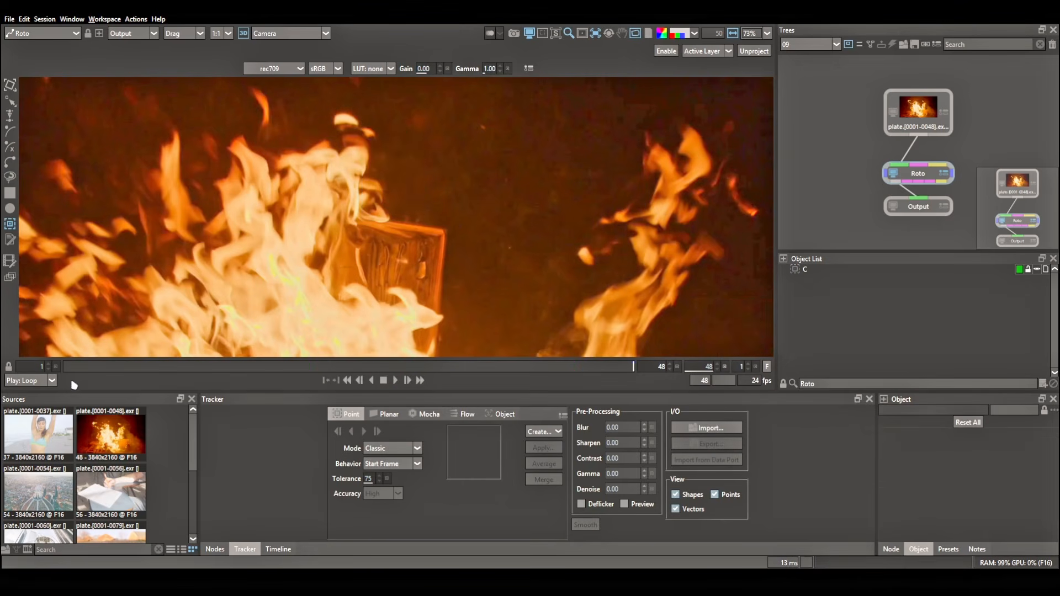
pyautogui.moveTo(76, 368); pyautogui.dragTo(39, 372)
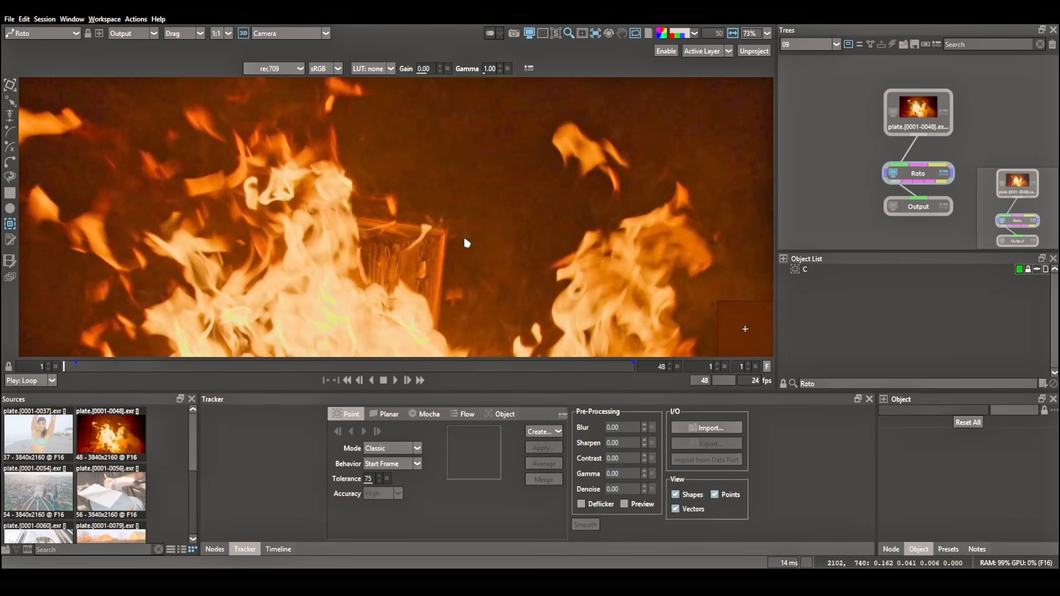
# Place a second tracker named ML on the same wooden corner at frame 1, track it forward through frame 48 and colour it red.
pyautogui.click(443, 233)
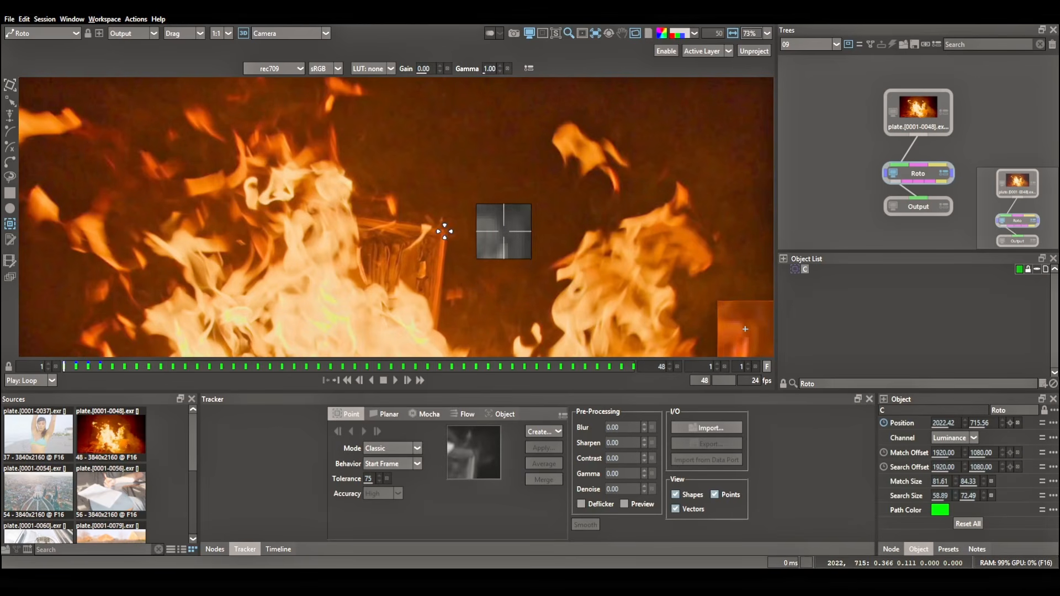
pyautogui.click(445, 232)
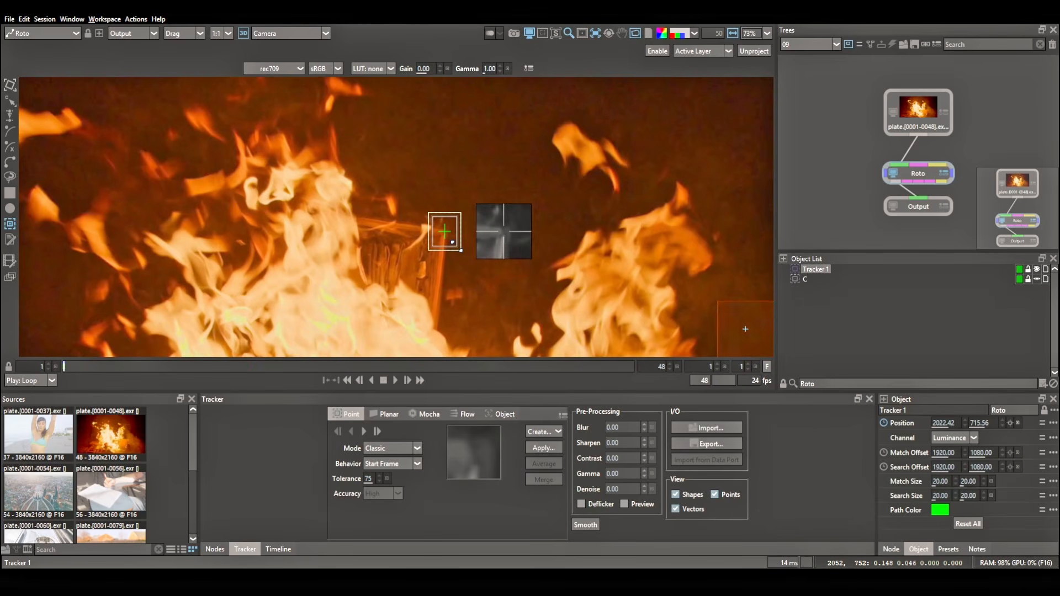
pyautogui.doubleClick(820, 268)
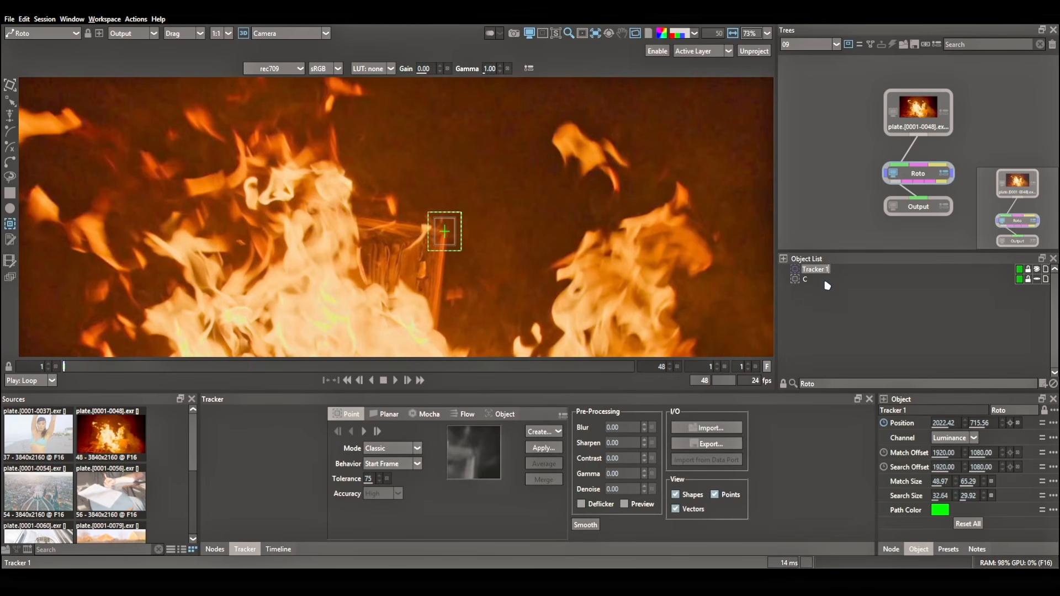
pyautogui.click(363, 432)
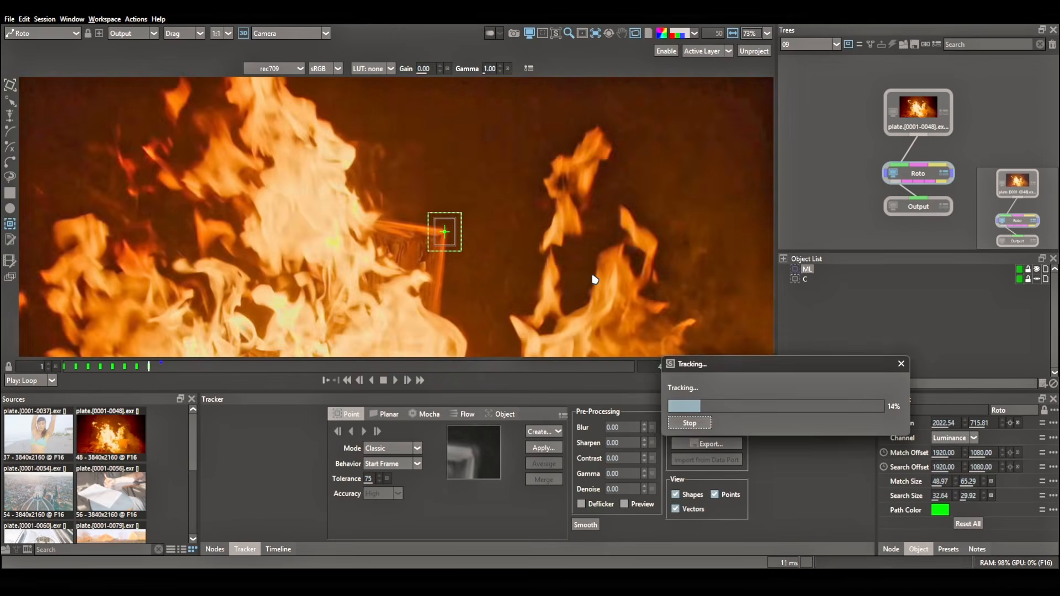
pyautogui.moveTo(197, 373); pyautogui.dragTo(621, 368)
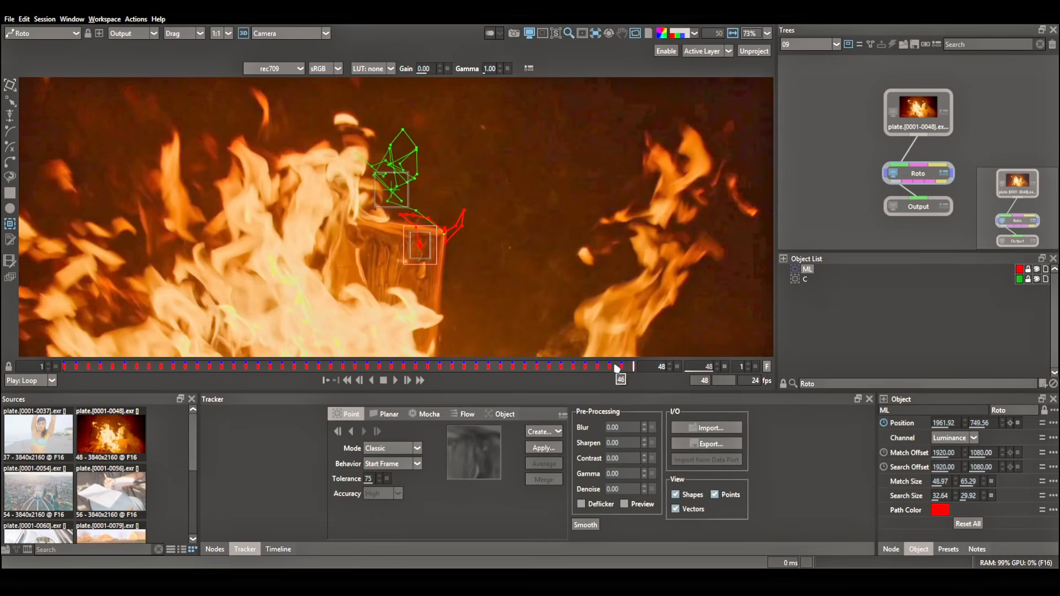
# Open session 10 with the protest sign plate and play through the shot, stopping on frame 159.
pyautogui.click(811, 45)
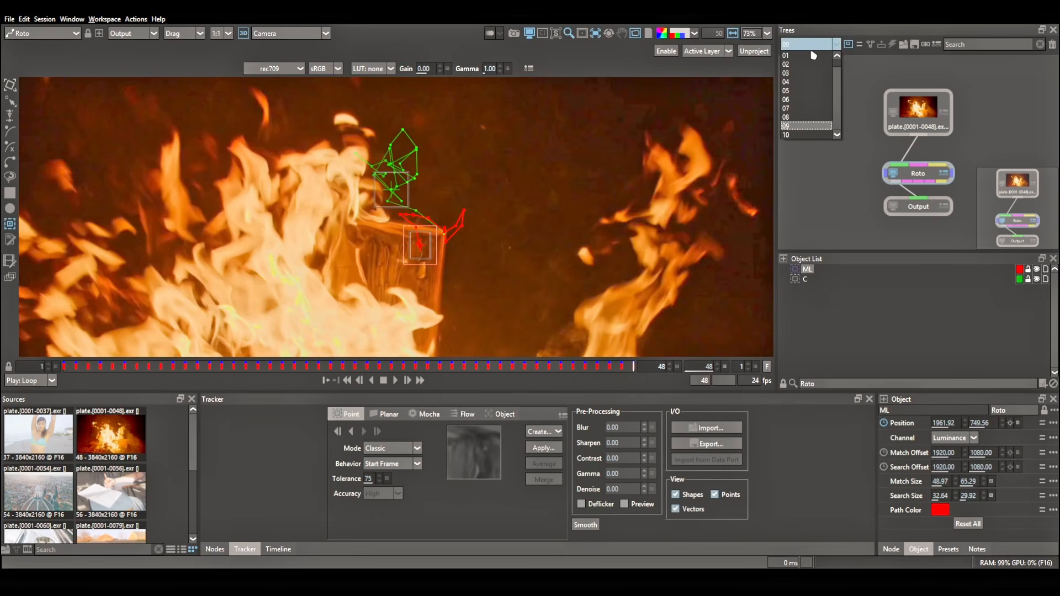
pyautogui.click(796, 137)
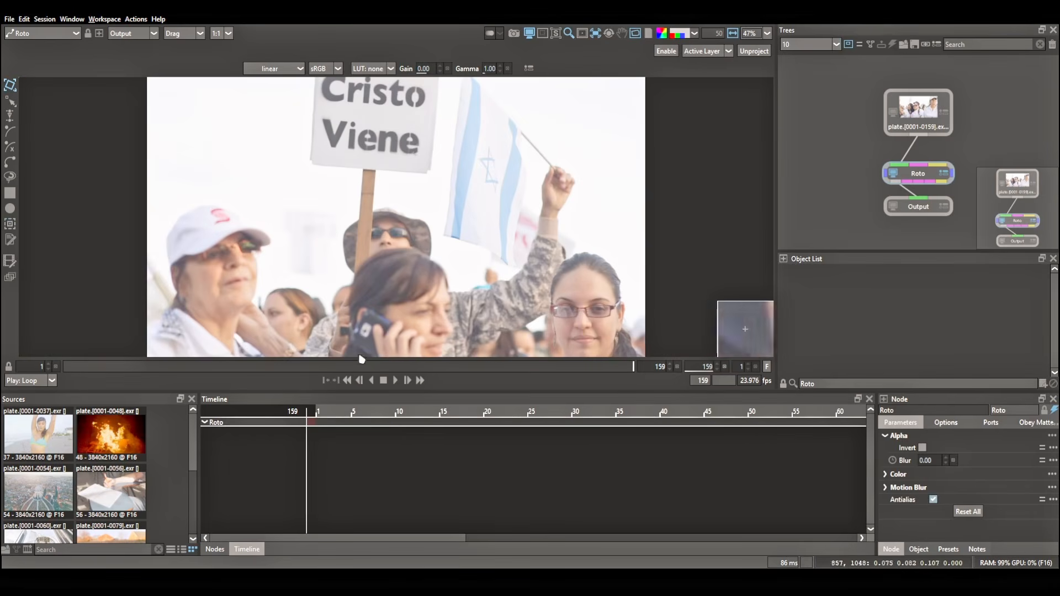
pyautogui.press('space')
pyautogui.scroll(5, 355, 237)
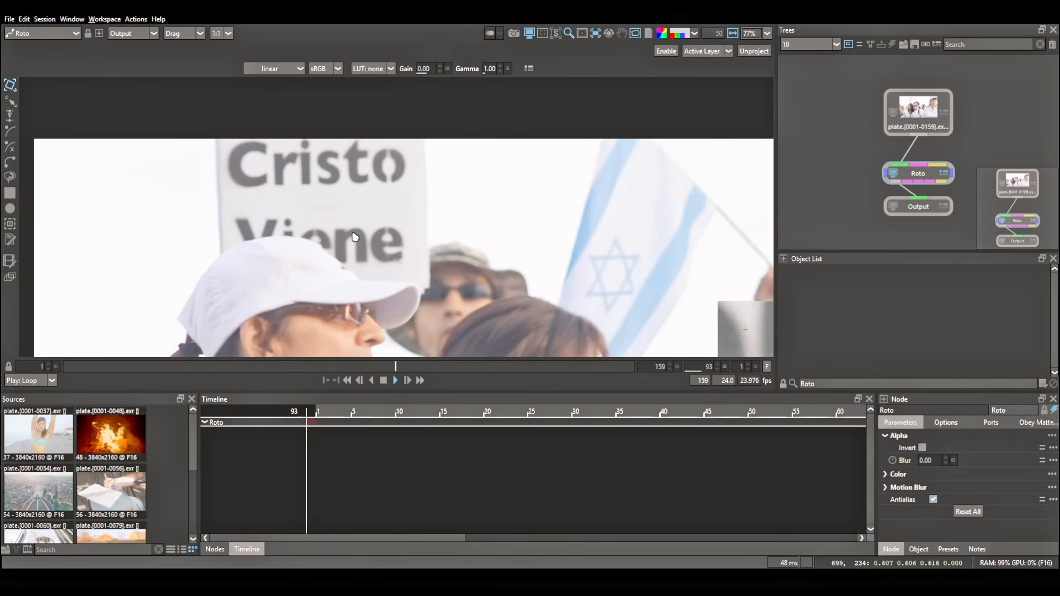
pyautogui.moveTo(479, 367); pyautogui.dragTo(656, 371)
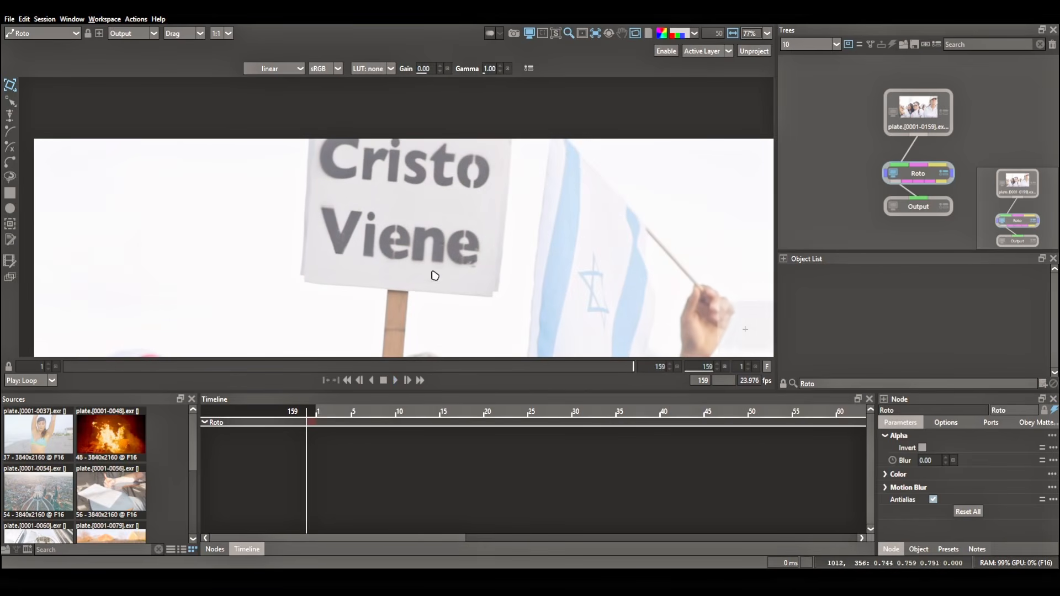
# Place a red Classic tracker named C on the dot of the i in "Viene" at frame 159, track it backward and hide it.
pyautogui.scroll(4, 379, 228)
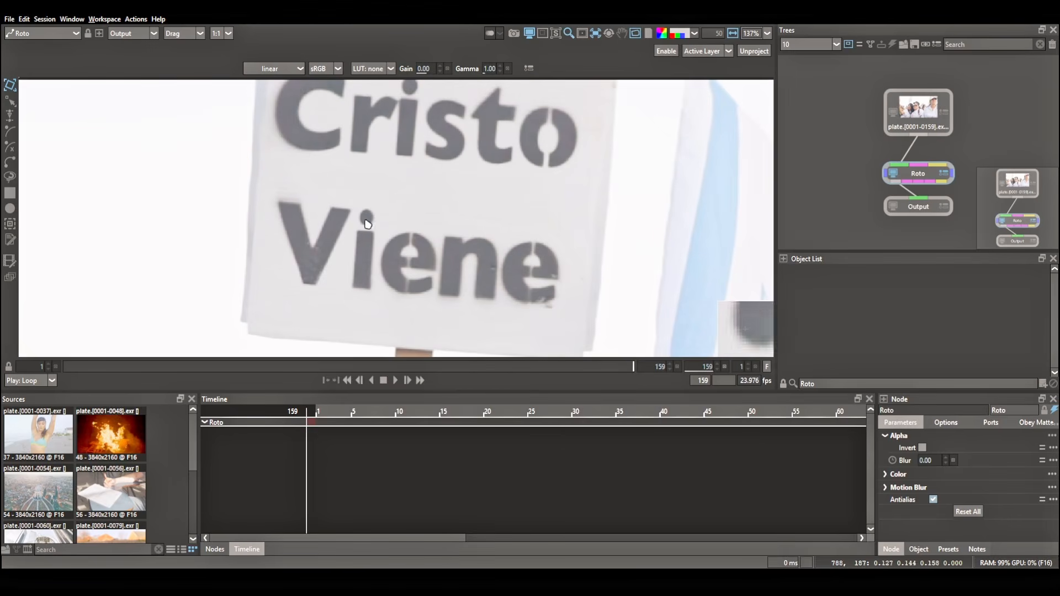
pyautogui.press('t')
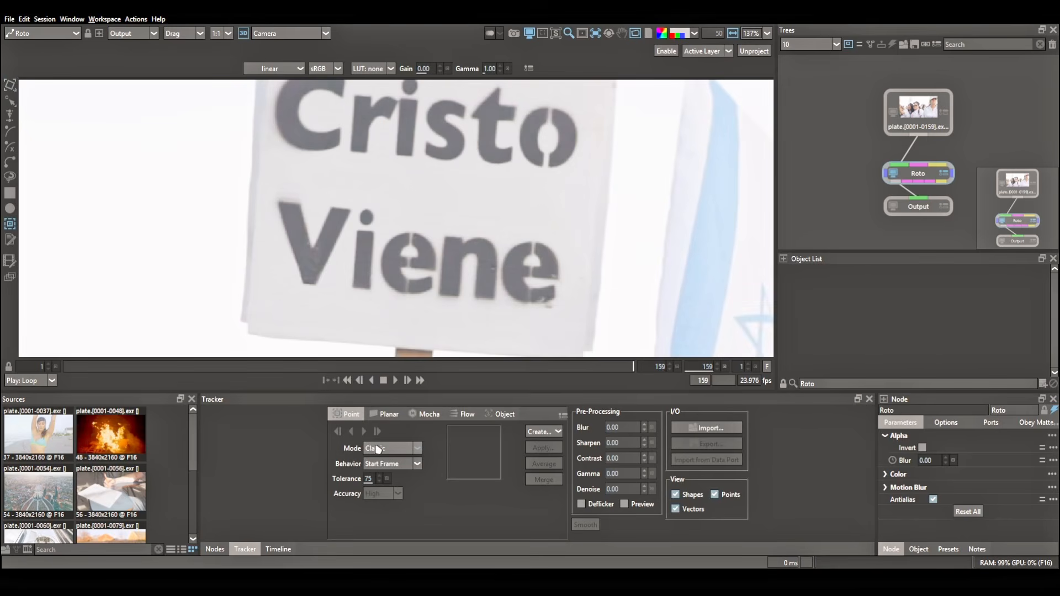
pyautogui.click(366, 217)
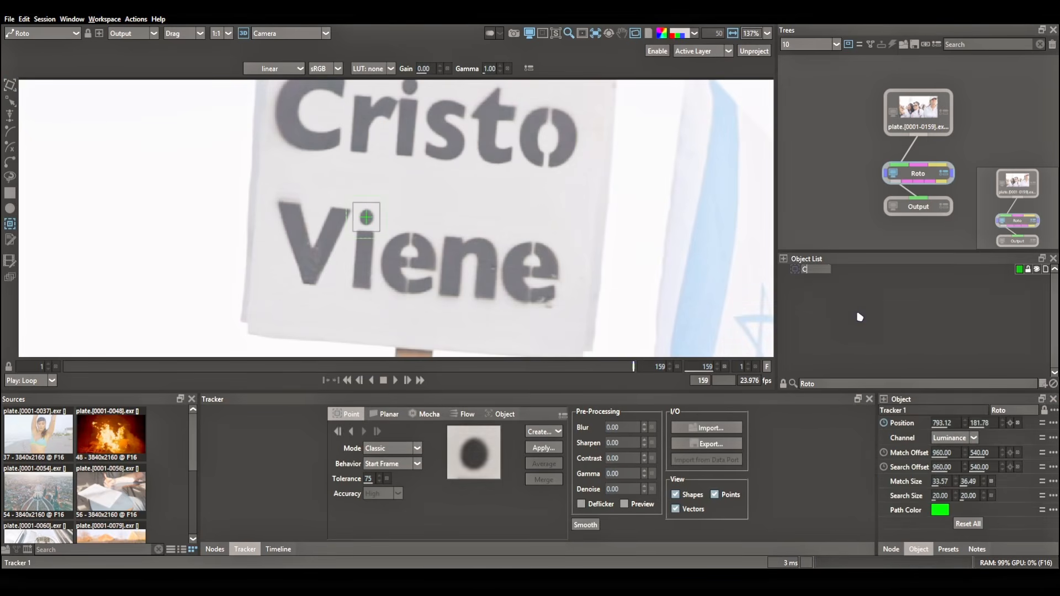
pyautogui.click(1020, 268)
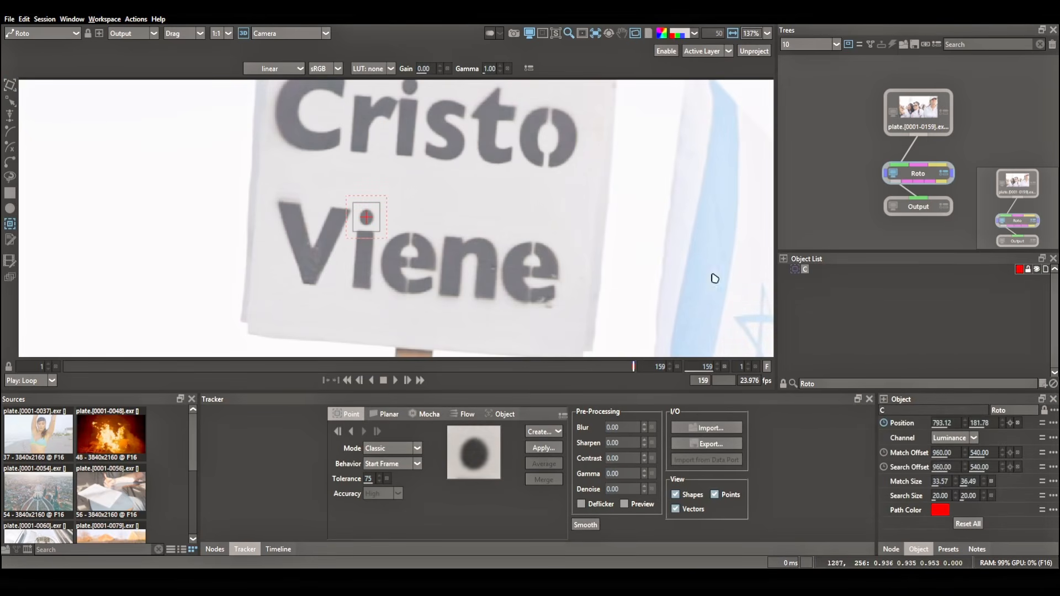
pyautogui.click(377, 431)
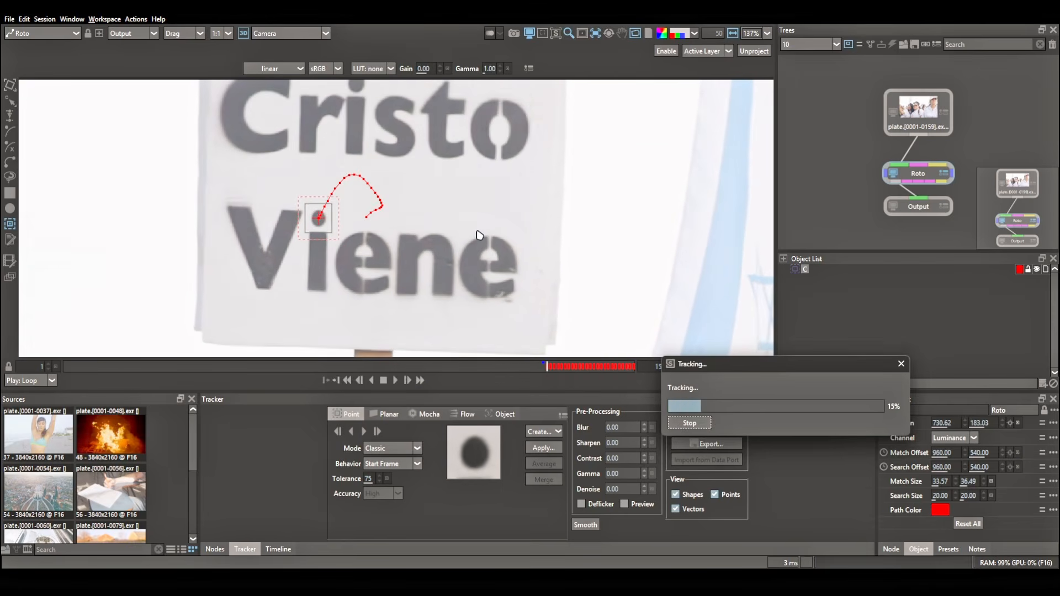
pyautogui.moveTo(415, 367); pyautogui.dragTo(805, 310)
# Place a second tracker named ML on the same i dot at frame 159 and track it backward in Point Track ML mode.
pyautogui.click(348, 212)
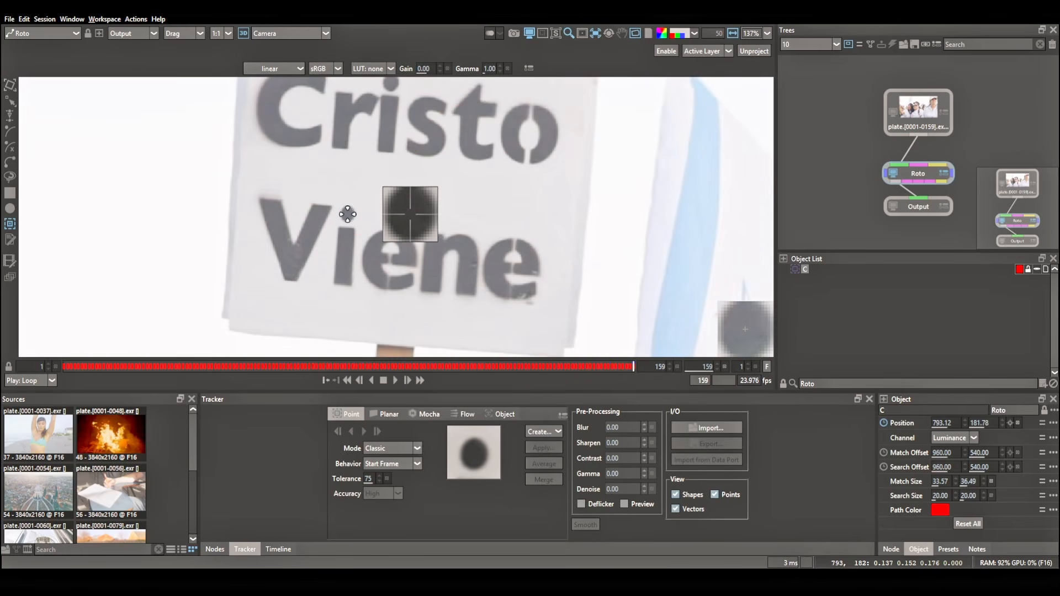
pyautogui.doubleClick(815, 269)
pyautogui.write('M')
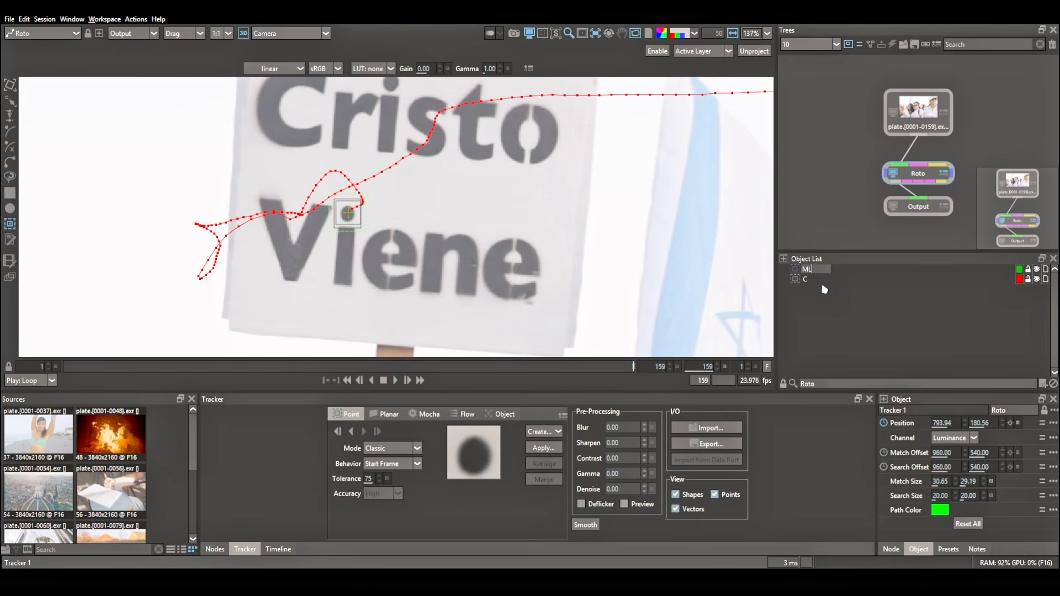
pyautogui.write('L')
pyautogui.press('Return')
pyautogui.click(352, 432)
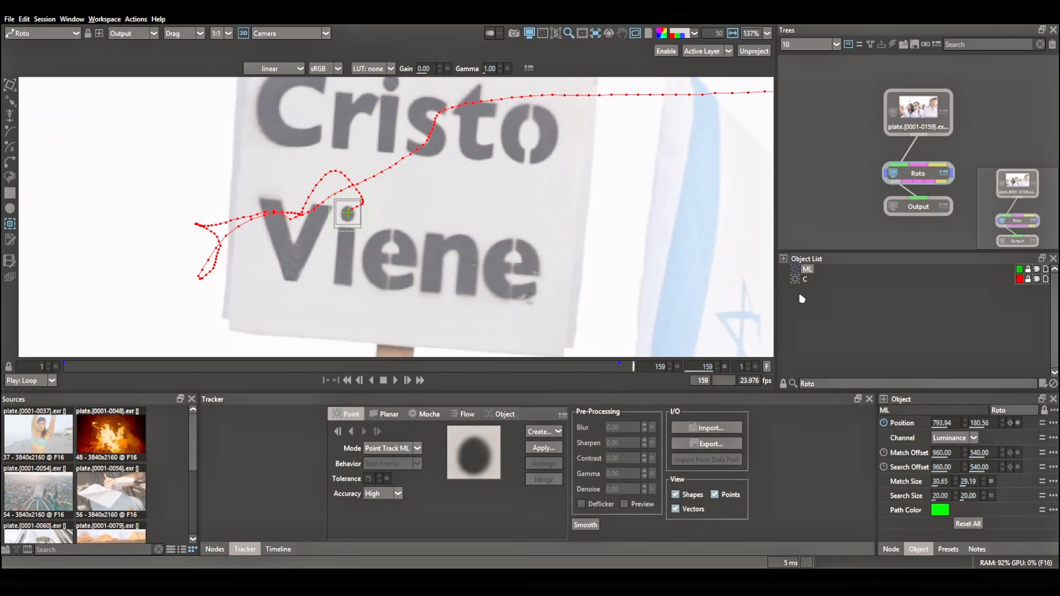
pyautogui.click(351, 432)
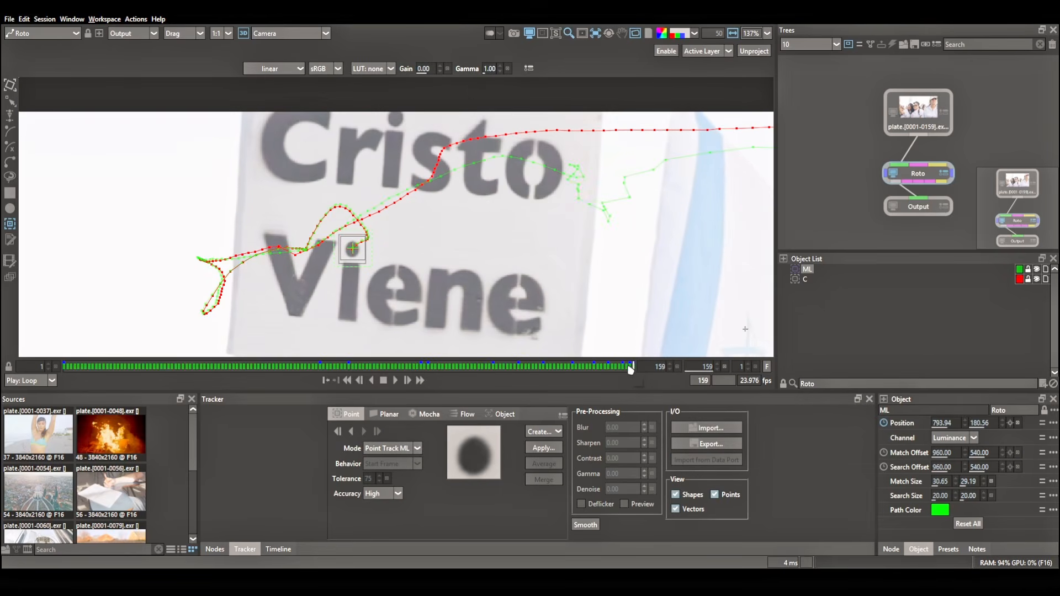
# Scrub back through the session 10 shot to frame 24 and compare the ML and C paths where the white cap covers the sign.
pyautogui.moveTo(629, 369); pyautogui.dragTo(238, 374)
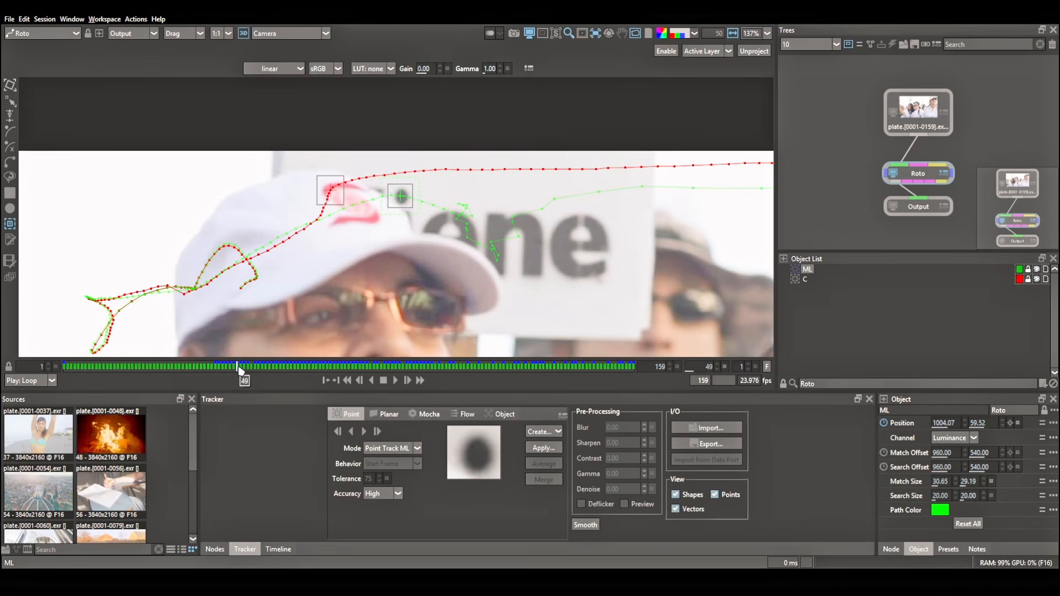
pyautogui.moveTo(241, 372); pyautogui.dragTo(148, 370)
pyautogui.scroll(-1, 442, 243)
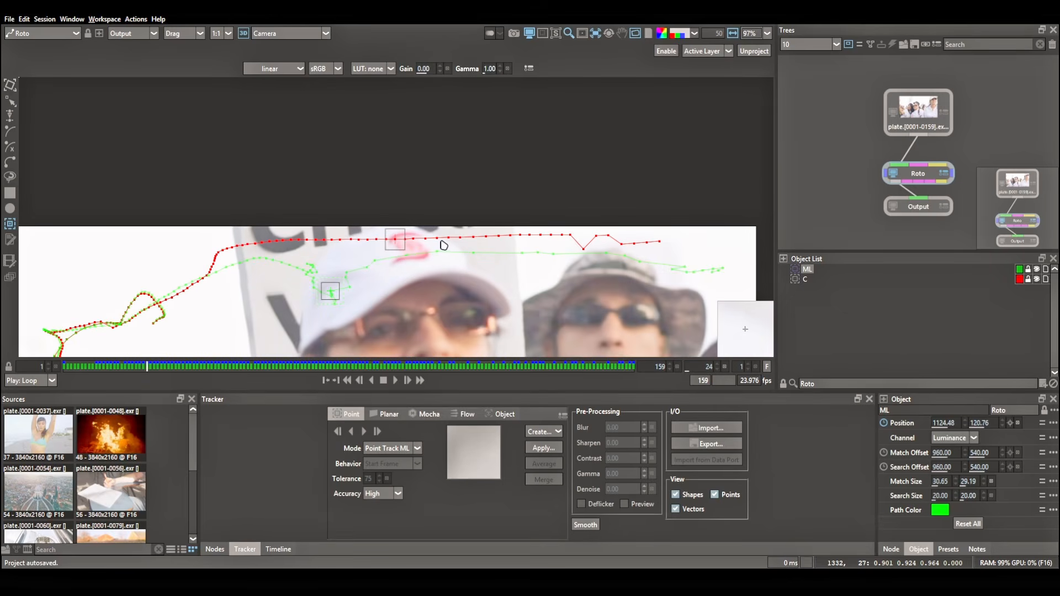